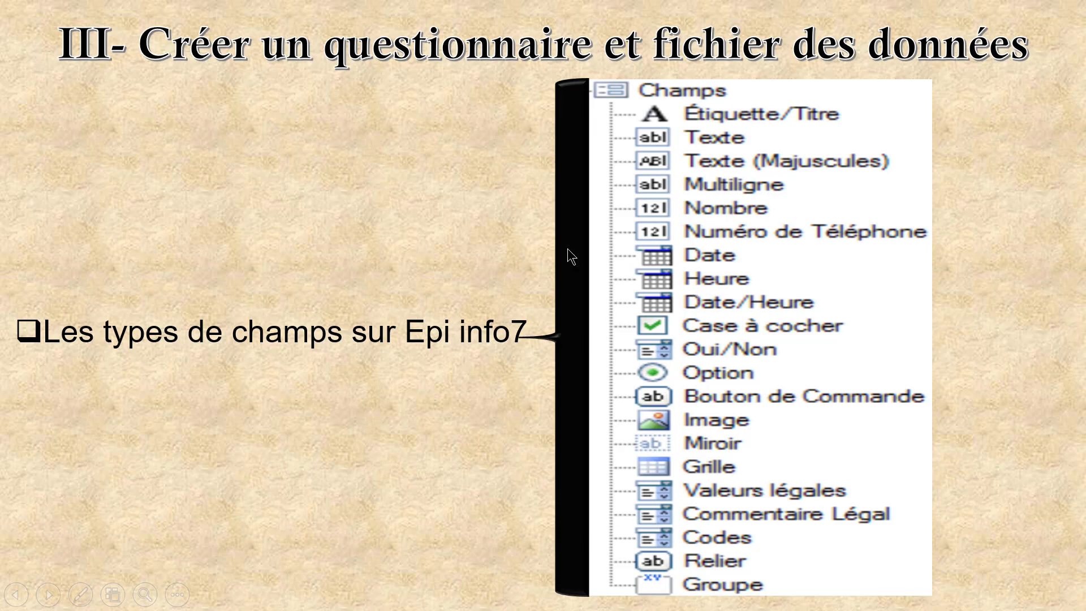
# Step: Switch to the Theme X document in Word and copy the entire questionnaire table
pyautogui.hotkey('alt', 'Tab')
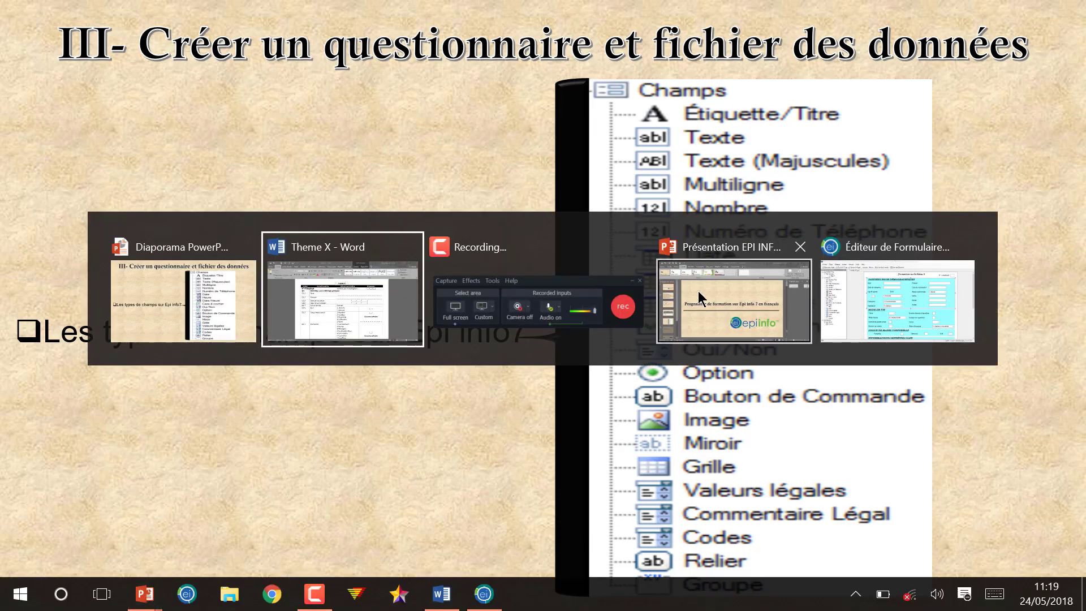
pyautogui.click(368, 259)
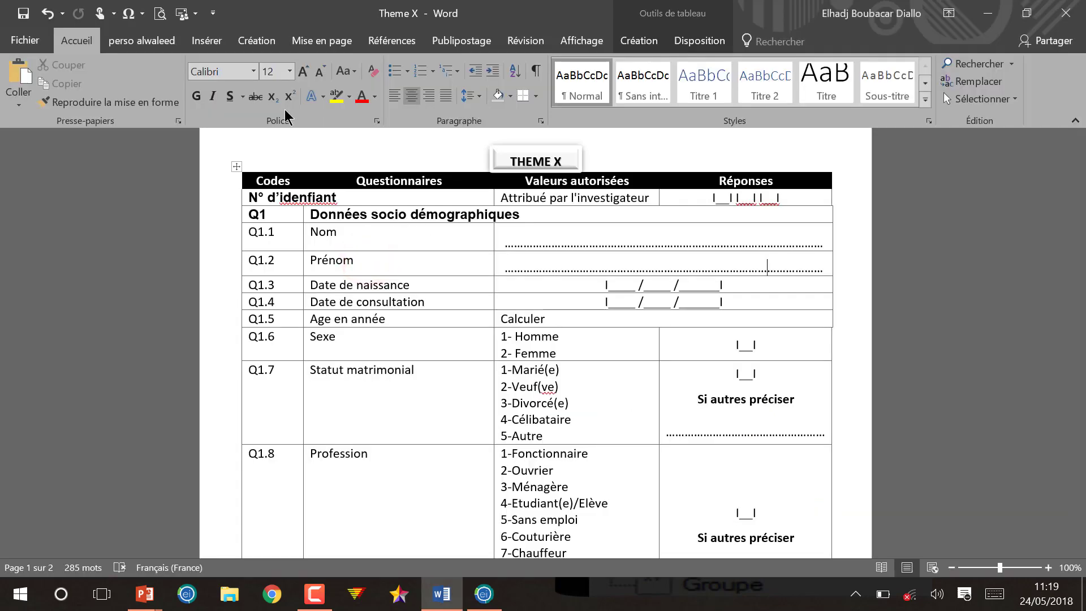
pyautogui.click(237, 166)
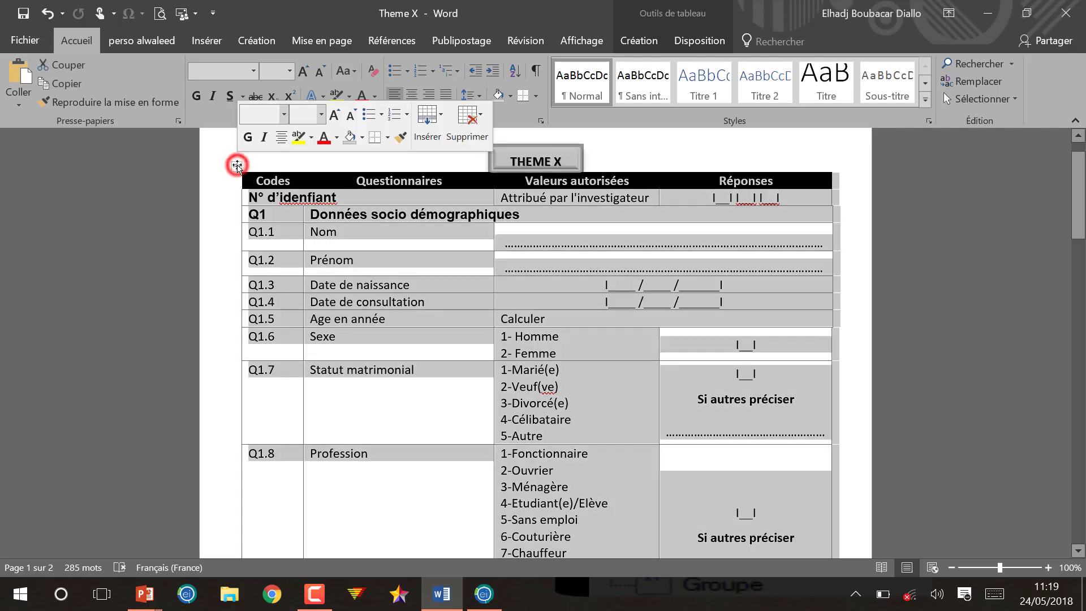
pyautogui.hotkey('ctrl', 'c')
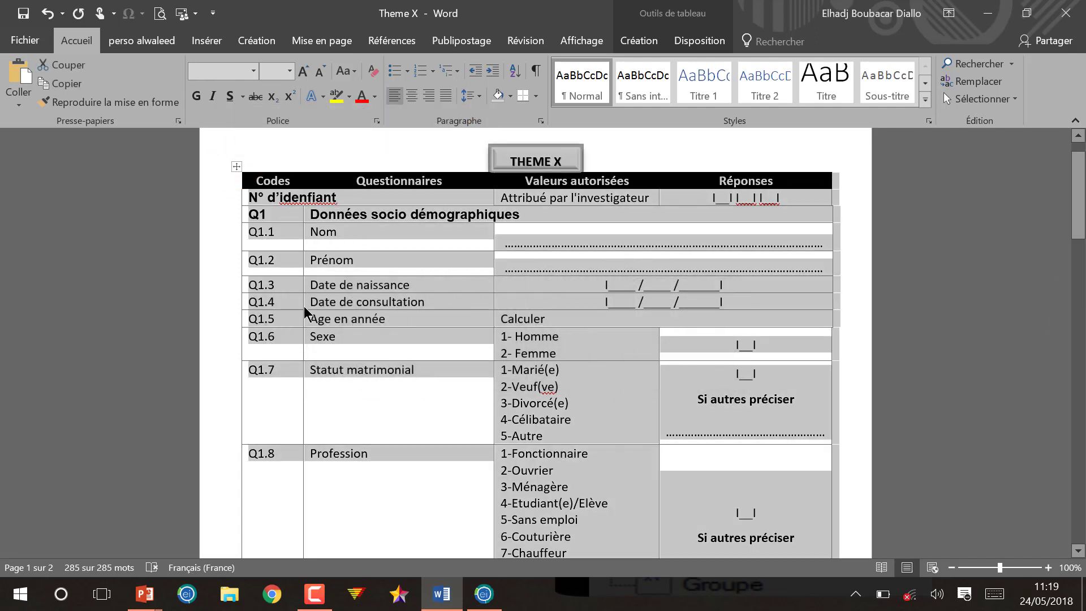
# Step: Launch Excel and create a new blank workbook
pyautogui.click(63, 597)
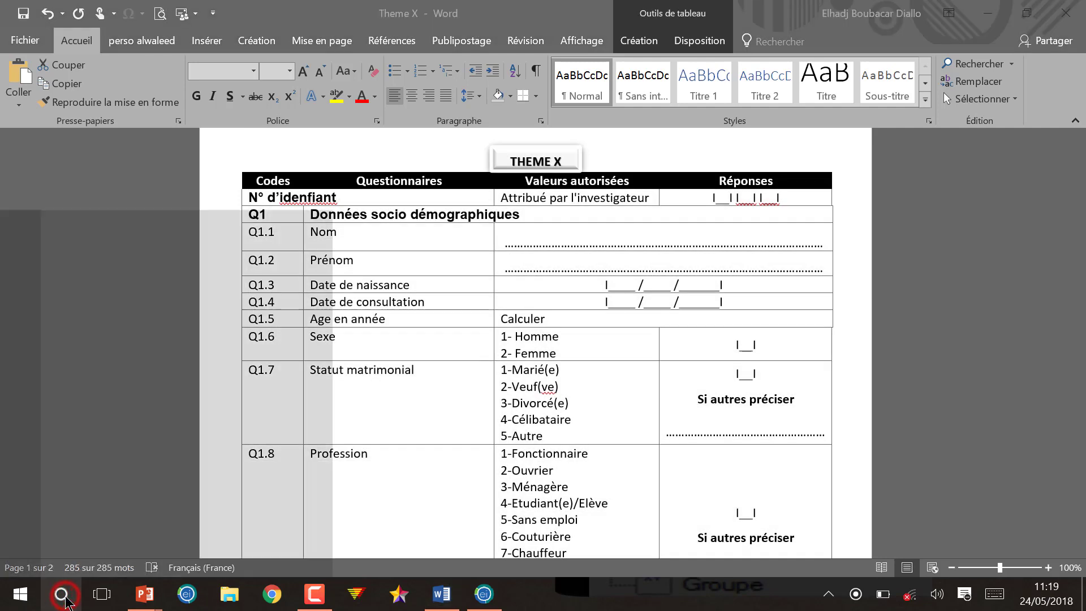
pyautogui.write('EX')
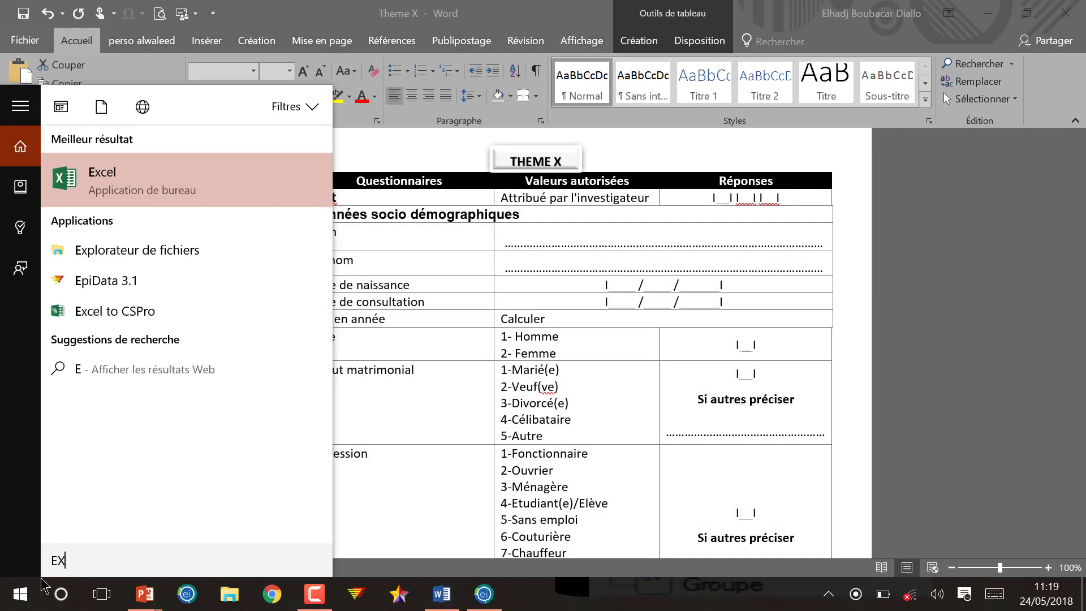
pyautogui.click(142, 176)
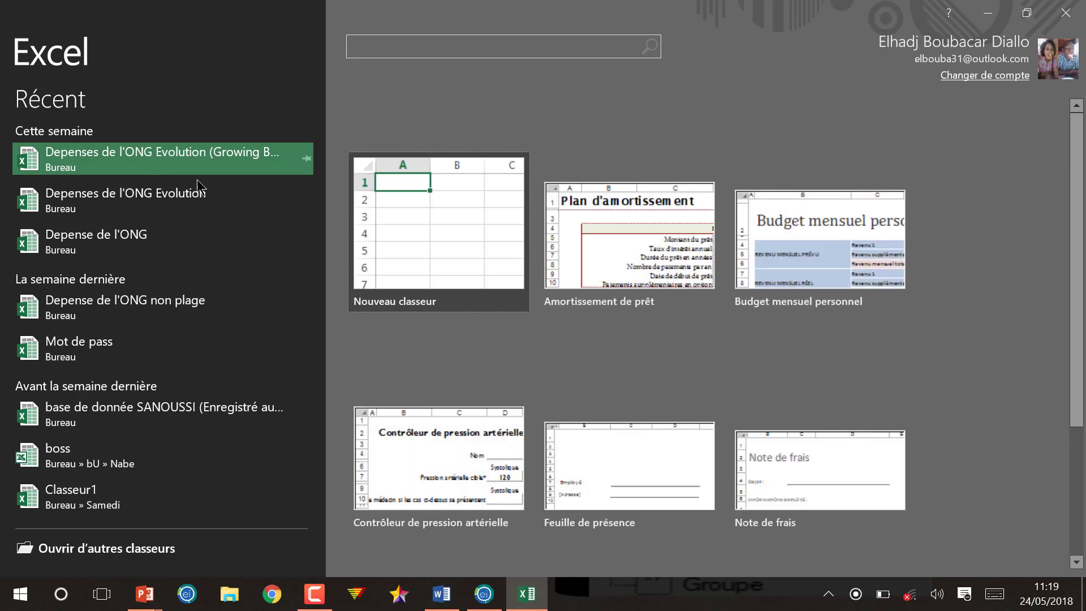
pyautogui.click(465, 206)
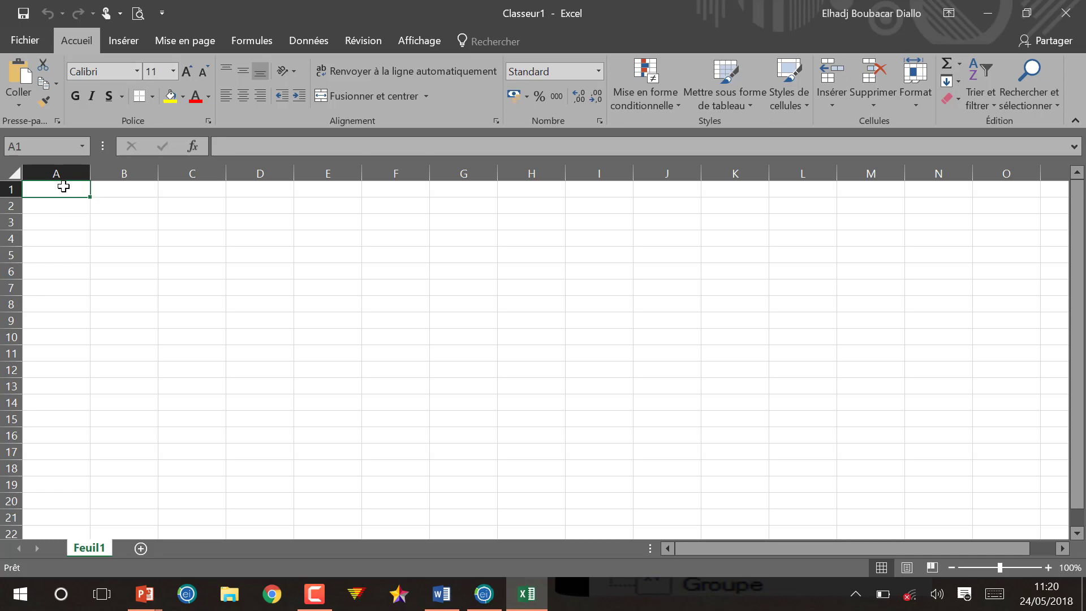
# Step: Paste the copied questionnaire table at cell A1 using the destination formatting instead of the source formatting
pyautogui.hotkey('ctrl', 'v')
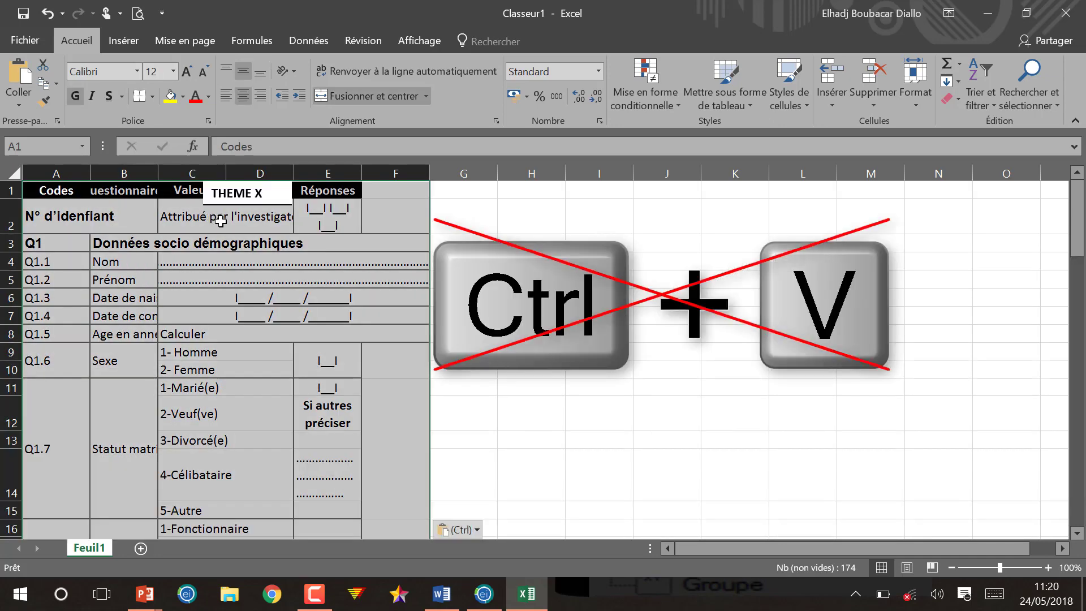
pyautogui.click(45, 10)
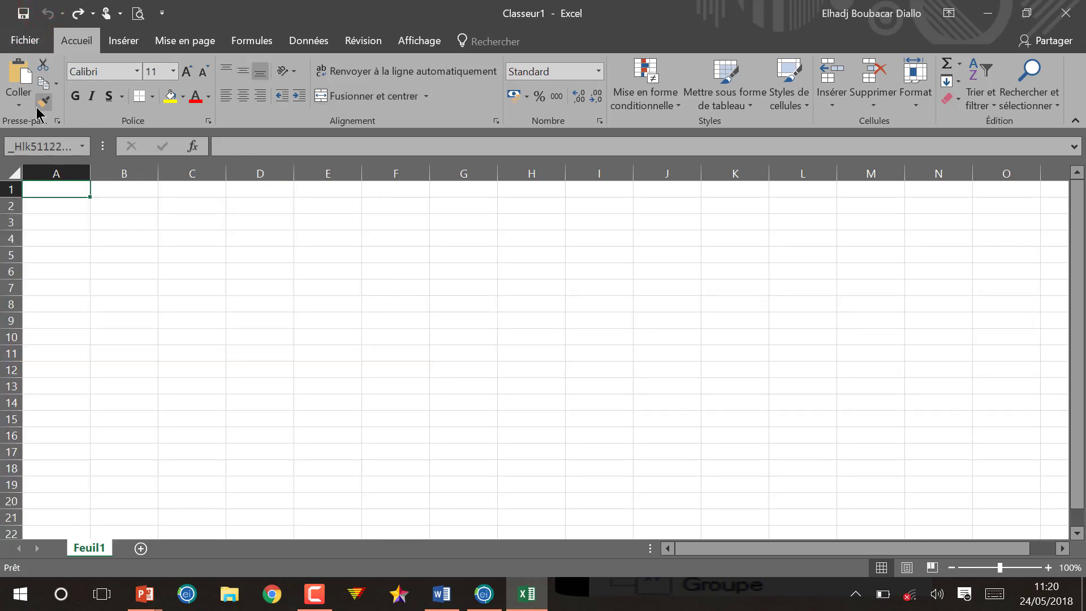
pyautogui.click(25, 107)
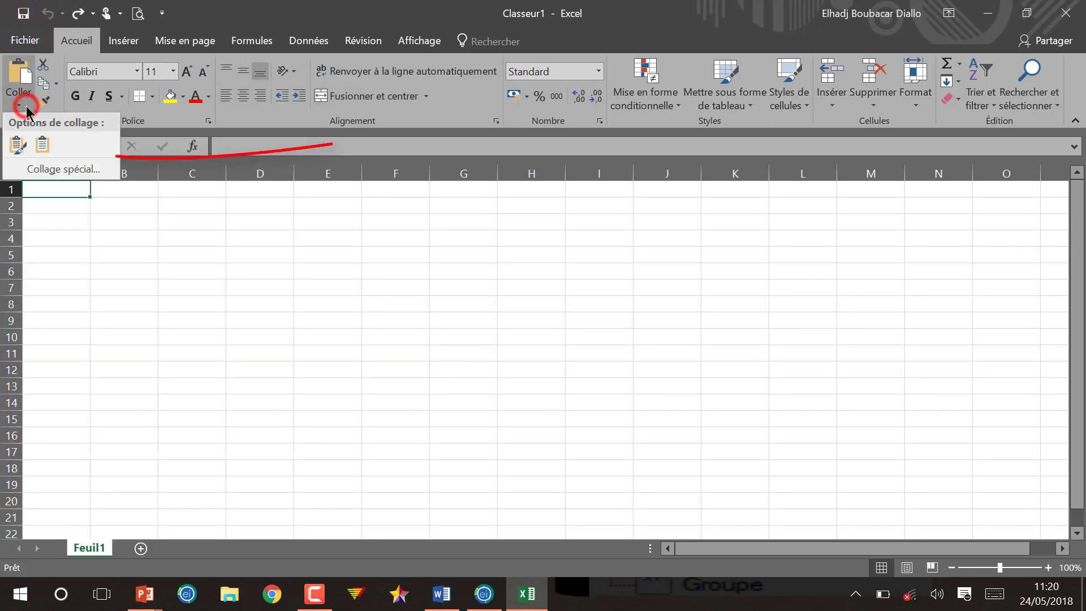
pyautogui.click(36, 148)
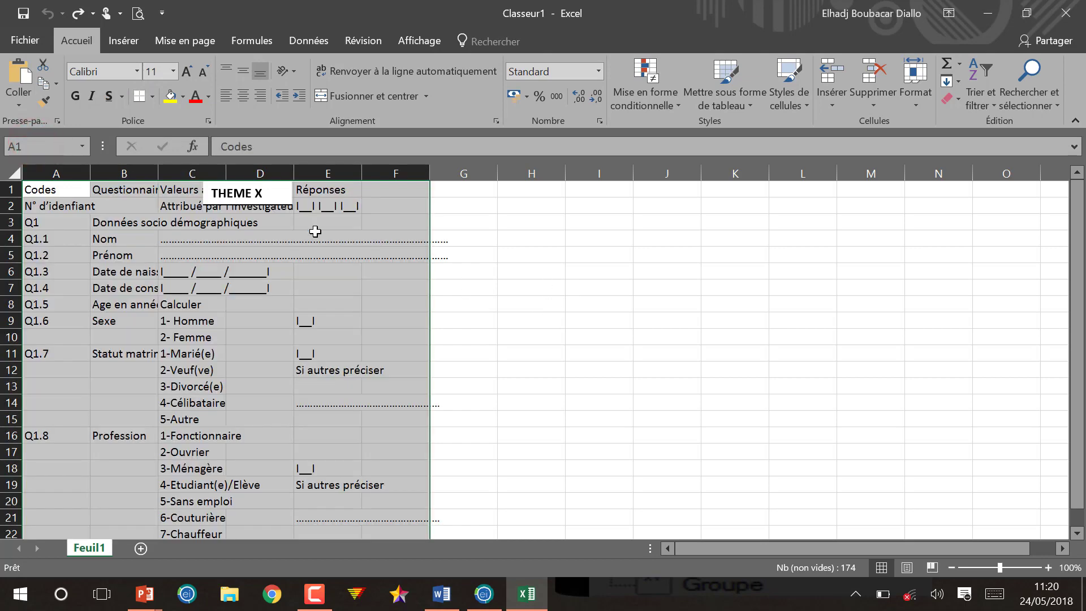
# Step: Delete the THEME X text box that covers the pasted header row
pyautogui.click(239, 205)
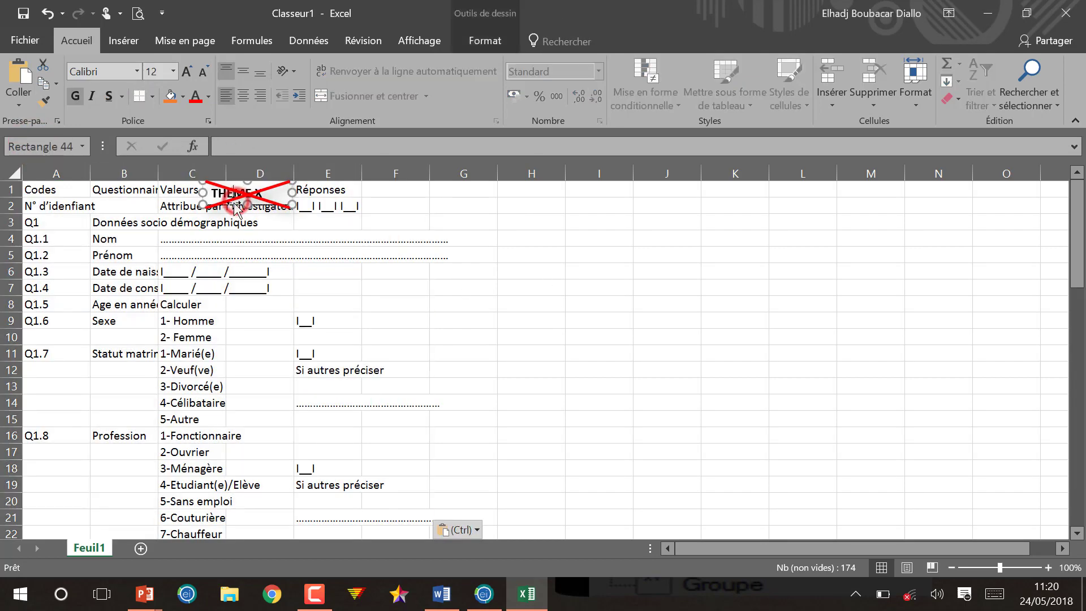
pyautogui.press('Delete')
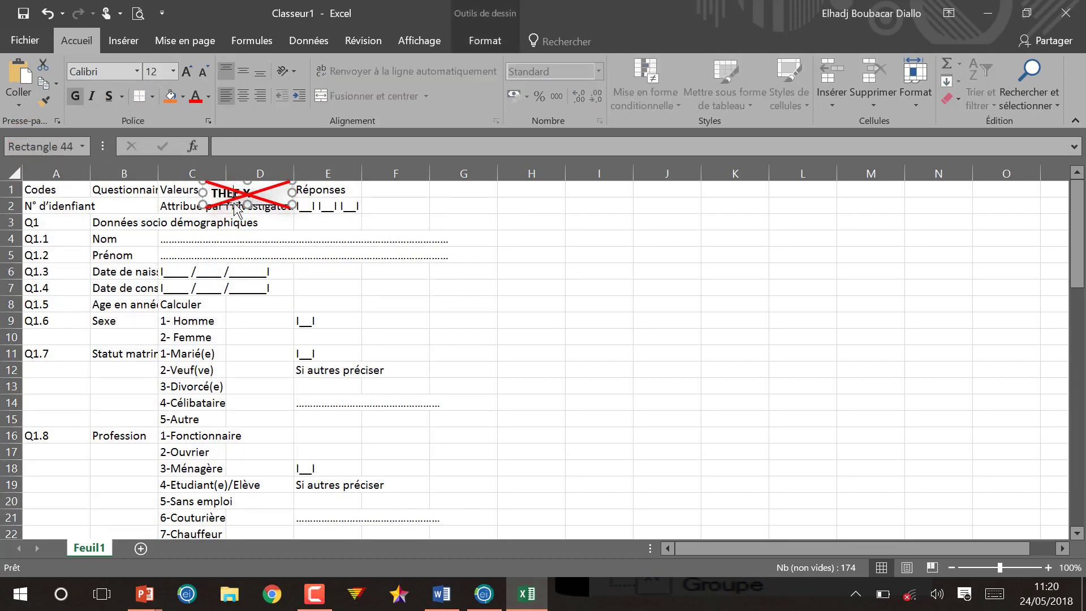
pyautogui.press('Escape')
pyautogui.press('Delete')
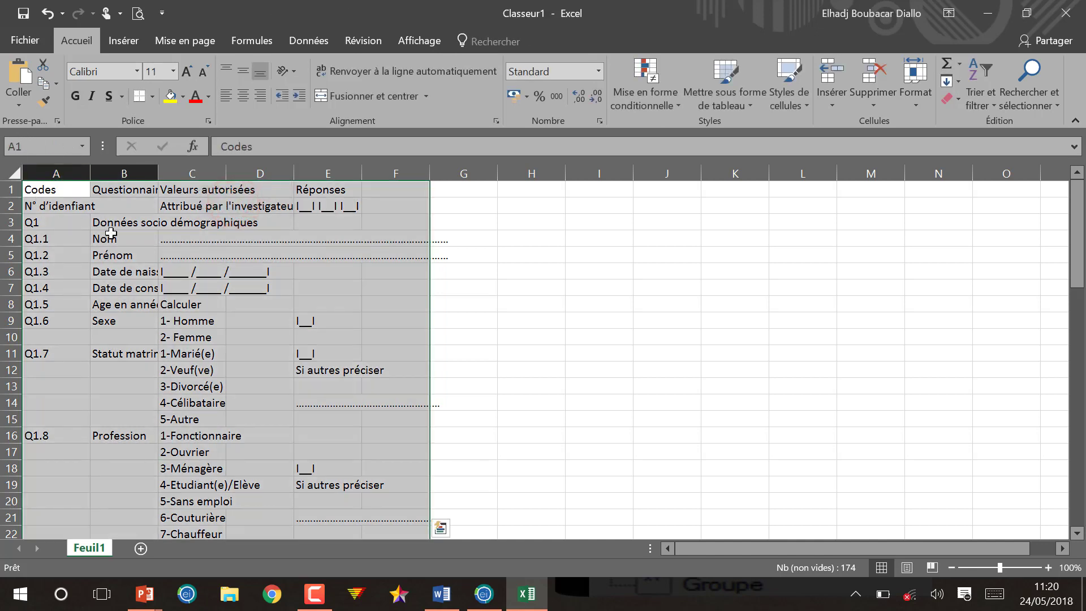
# Step: Clear the question codes from column A and fit column B's width to its contents
pyautogui.click(53, 205)
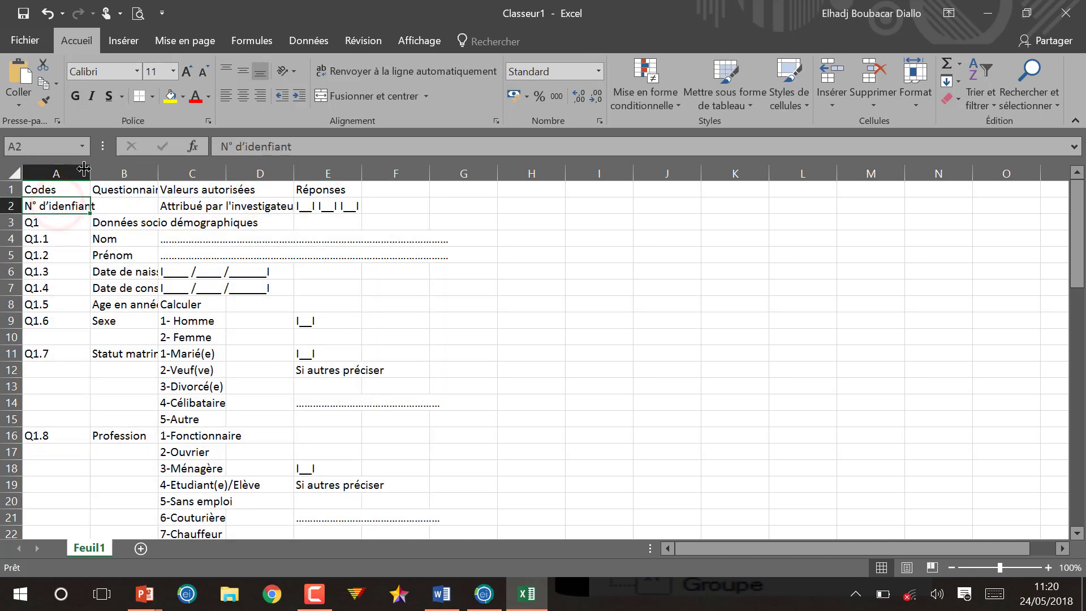
pyautogui.click(61, 173)
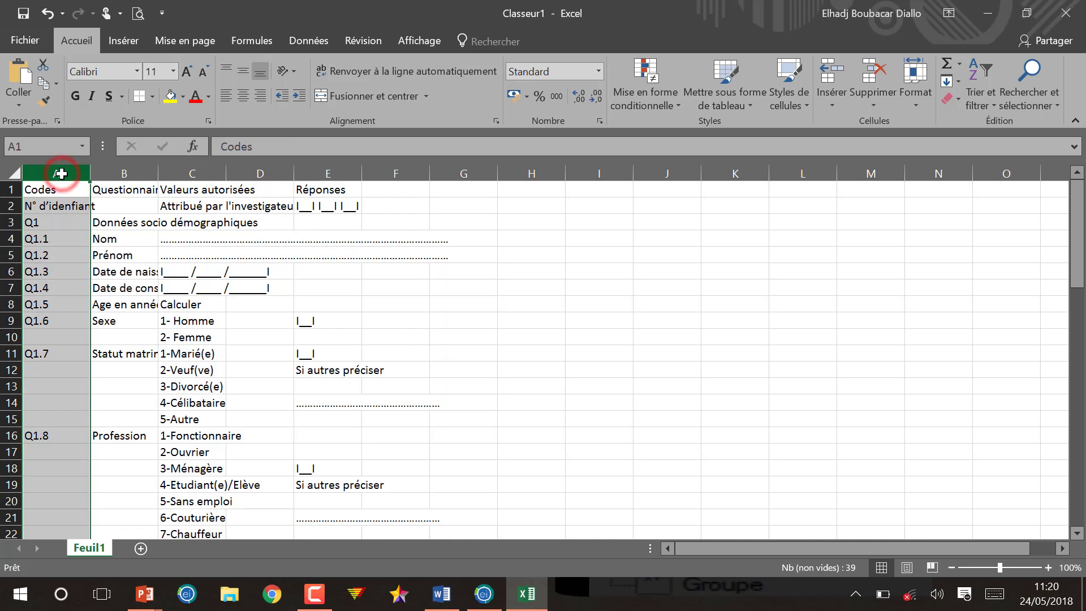
pyautogui.press('Delete')
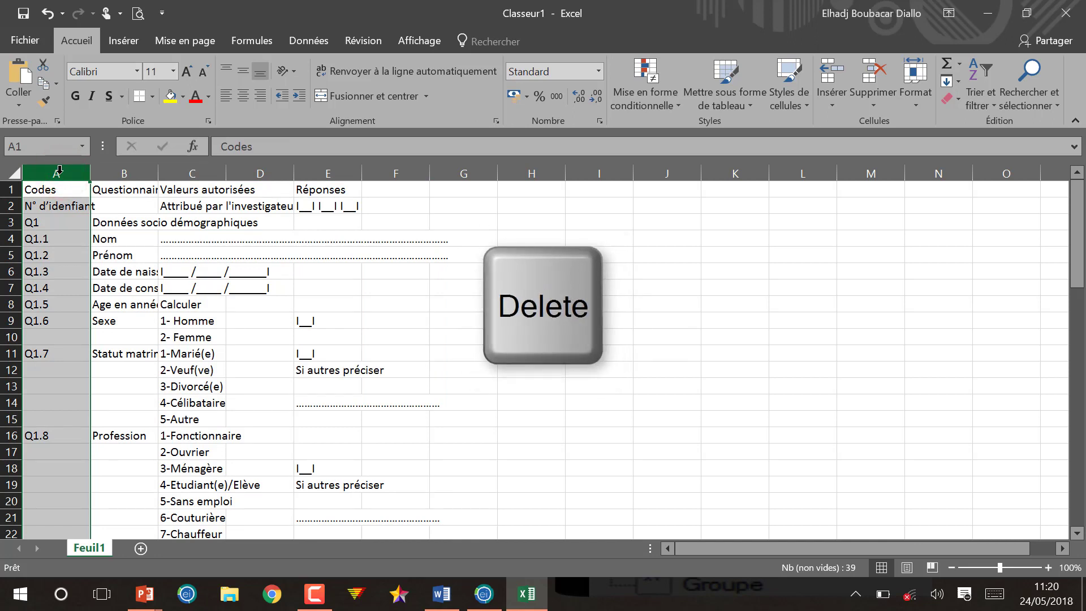
pyautogui.click(157, 169)
pyautogui.doubleClick(156, 170)
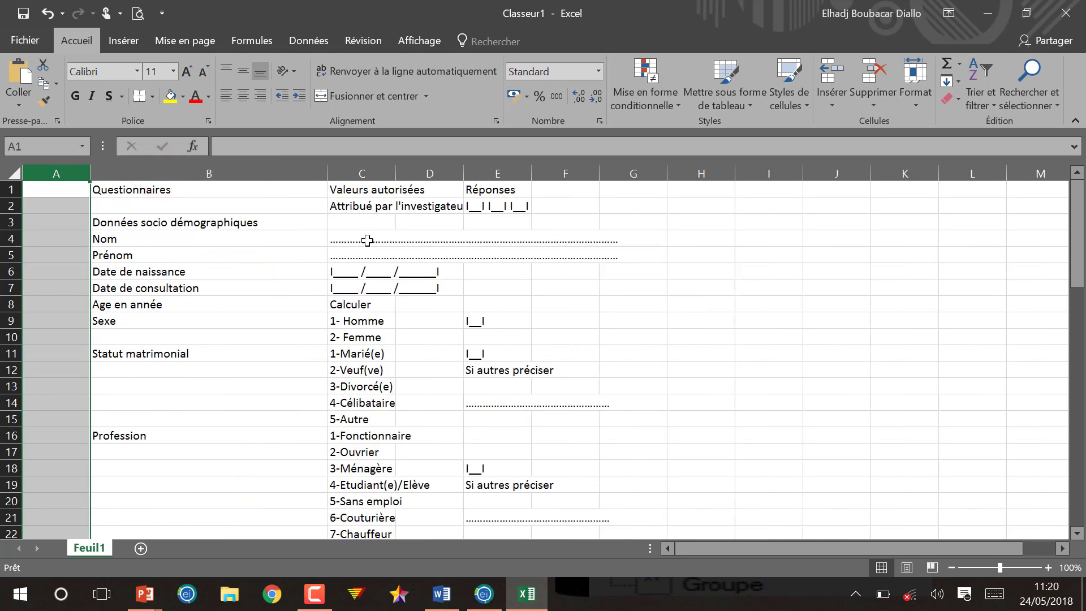
# Step: Clear the blank-line placeholders beside Nom, Prénom, Date de naissance and Date de consultation in columns C and D
pyautogui.moveTo(367, 241); pyautogui.dragTo(433, 298)
pyautogui.press('Delete')
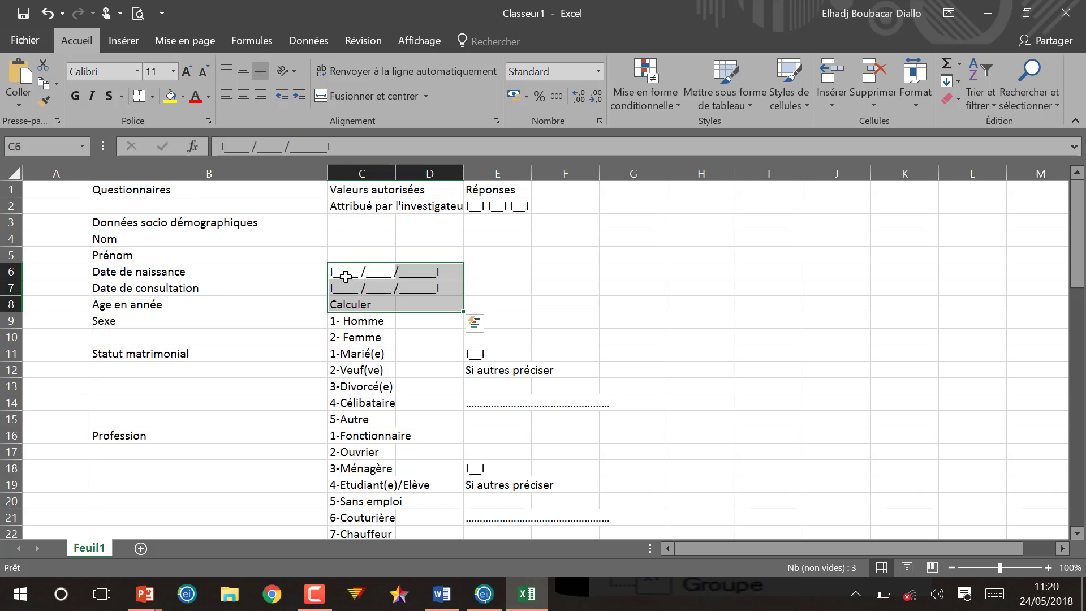
pyautogui.moveTo(346, 277); pyautogui.dragTo(437, 292)
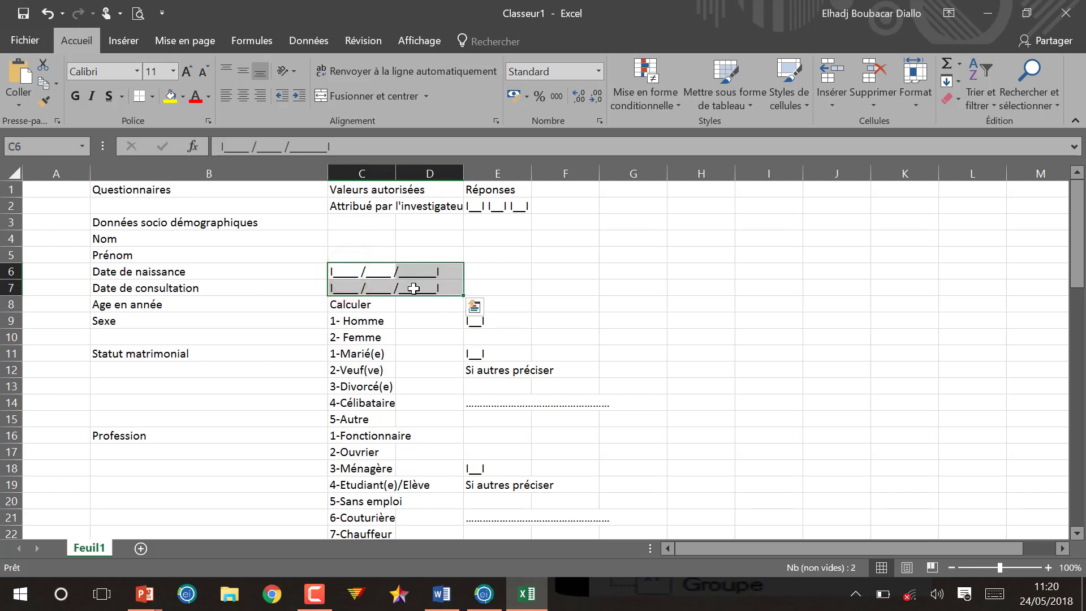
pyautogui.press('Delete')
# Step: Clear the contents of the Réponses column E and the leftover answer placeholder in cell D45
pyautogui.click(496, 205)
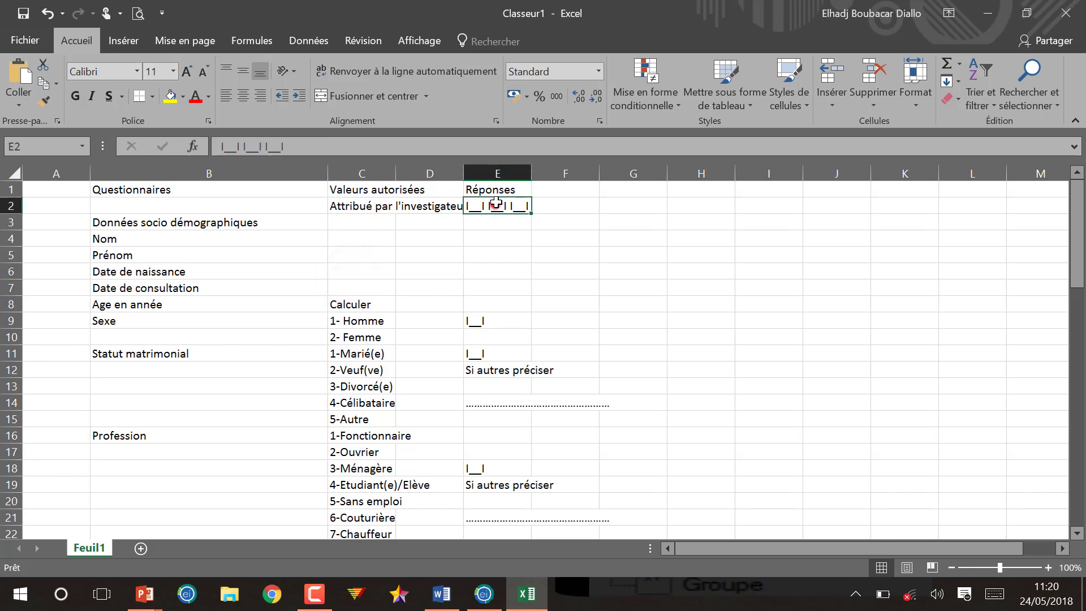
pyautogui.click(505, 172)
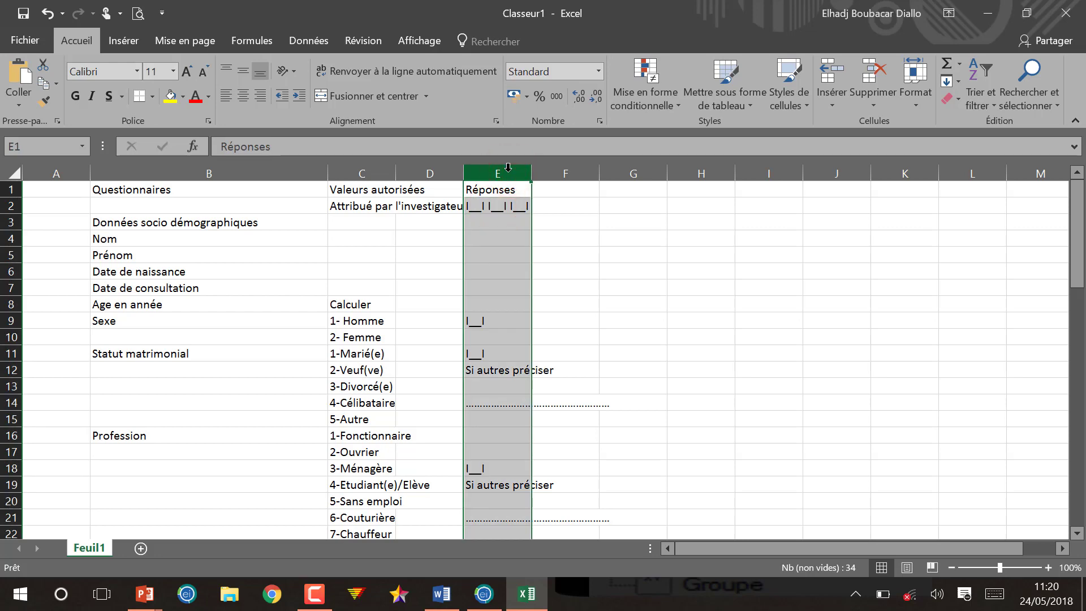
pyautogui.press('Delete')
pyautogui.scroll(-4, 422, 305)
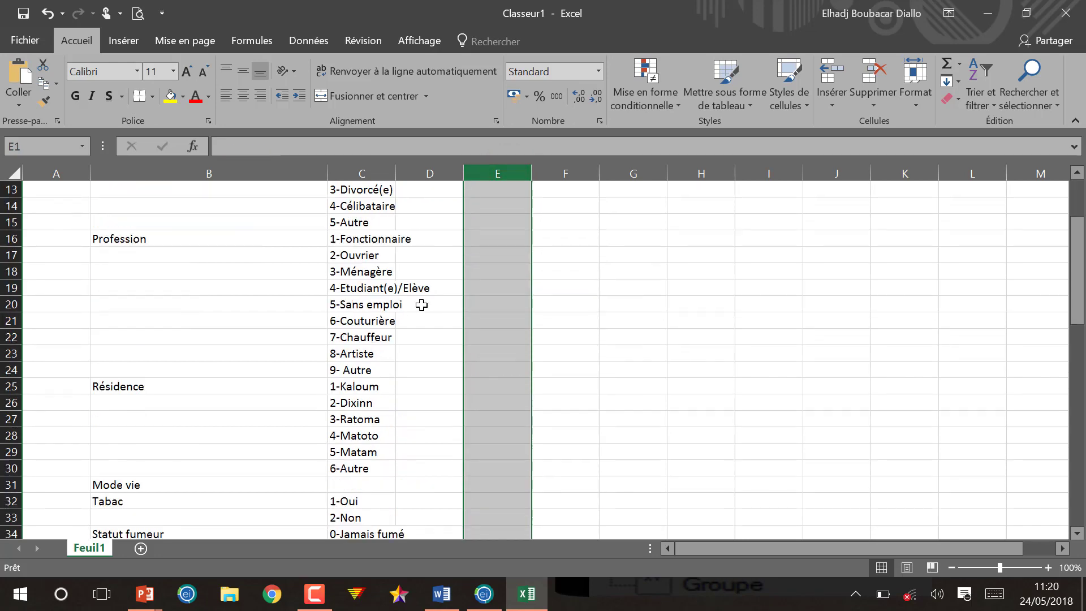
pyautogui.scroll(-8, 422, 305)
pyautogui.click(438, 319)
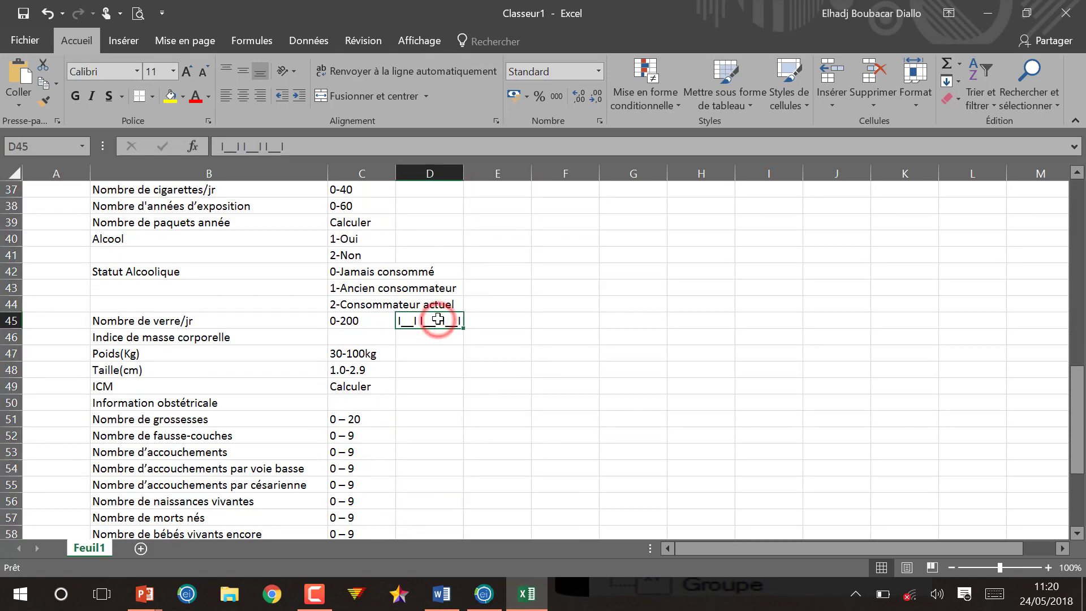
pyautogui.press('Delete')
# Step: Clear the dotted line beside Commentaire in cell C67 and fit column C's width to its contents
pyautogui.scroll(-7, 429, 410)
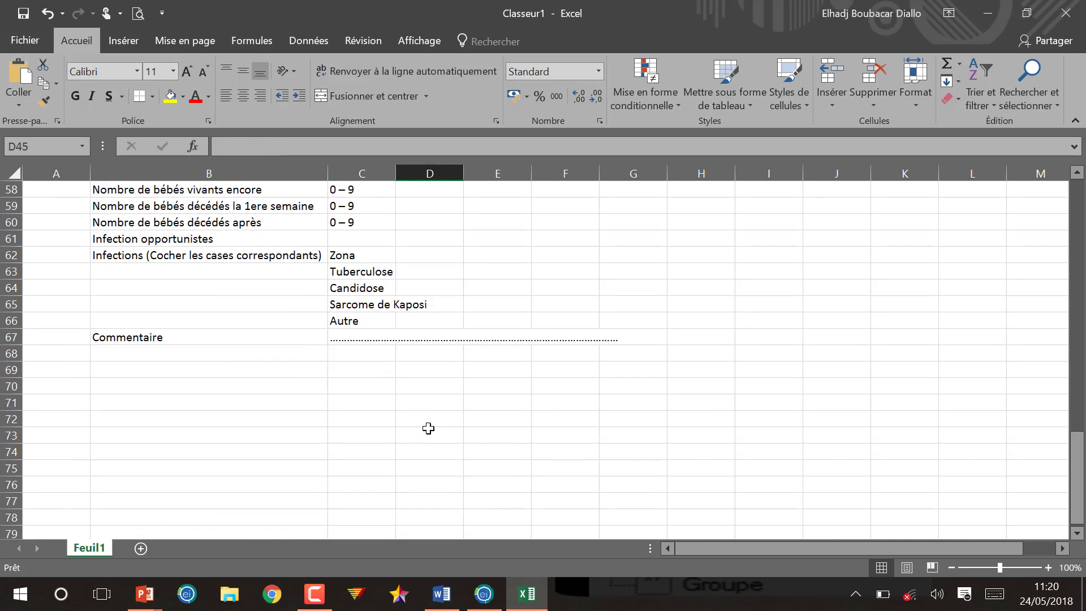
pyautogui.click(369, 340)
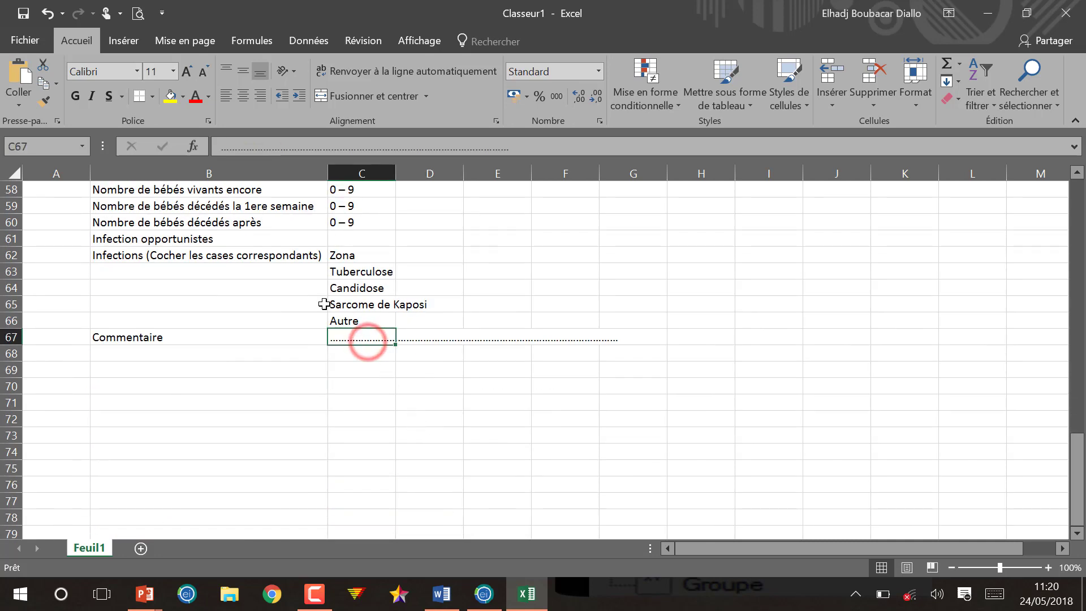
pyautogui.press('Delete')
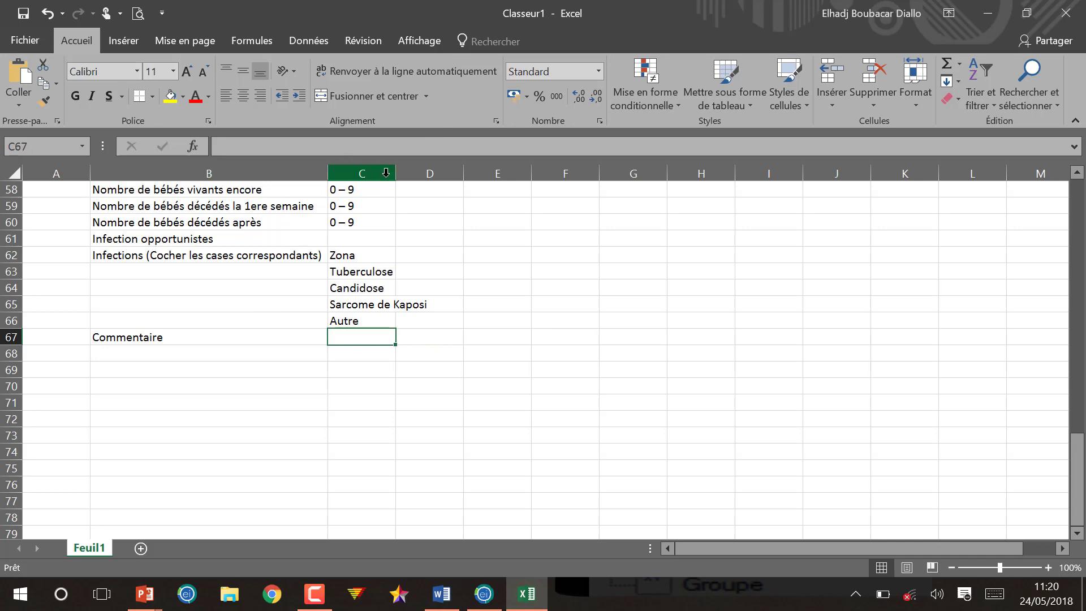
pyautogui.doubleClick(397, 169)
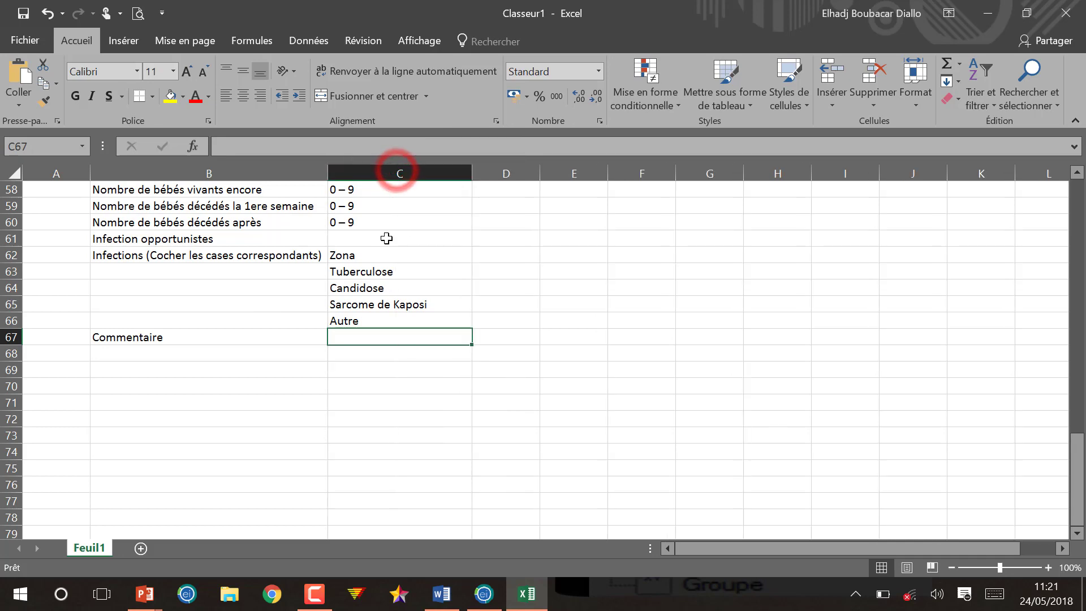
# Step: Enter the header NOM in cell A1 and replace the header in B1 with DEFINITION
pyautogui.scroll(8, 371, 233)
pyautogui.scroll(11, 368, 231)
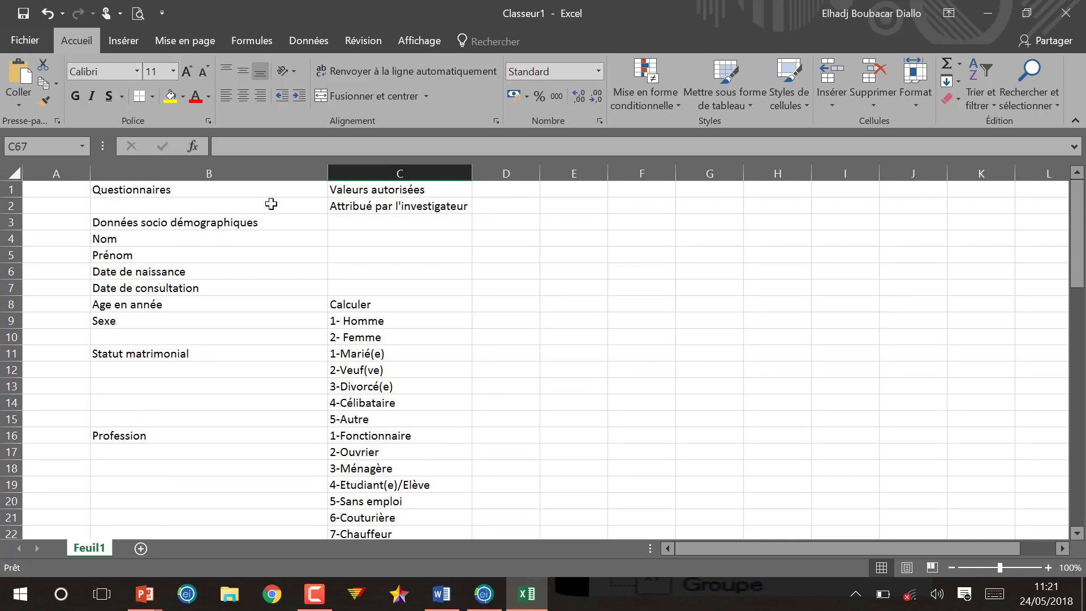
pyautogui.click(62, 184)
pyautogui.write('NI')
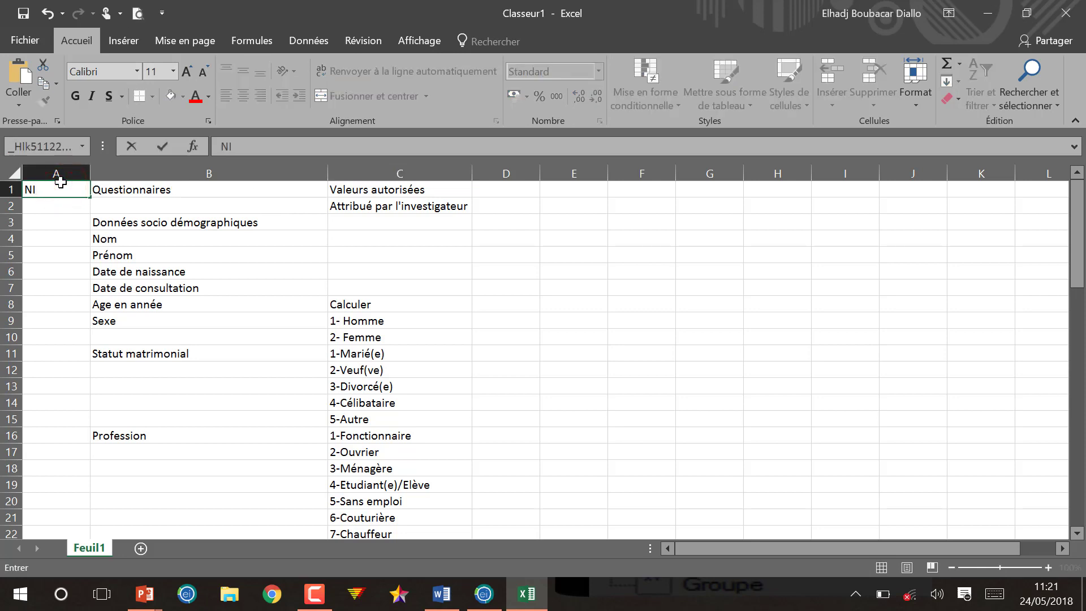
pyautogui.click(144, 189)
pyautogui.write('DEFINI')
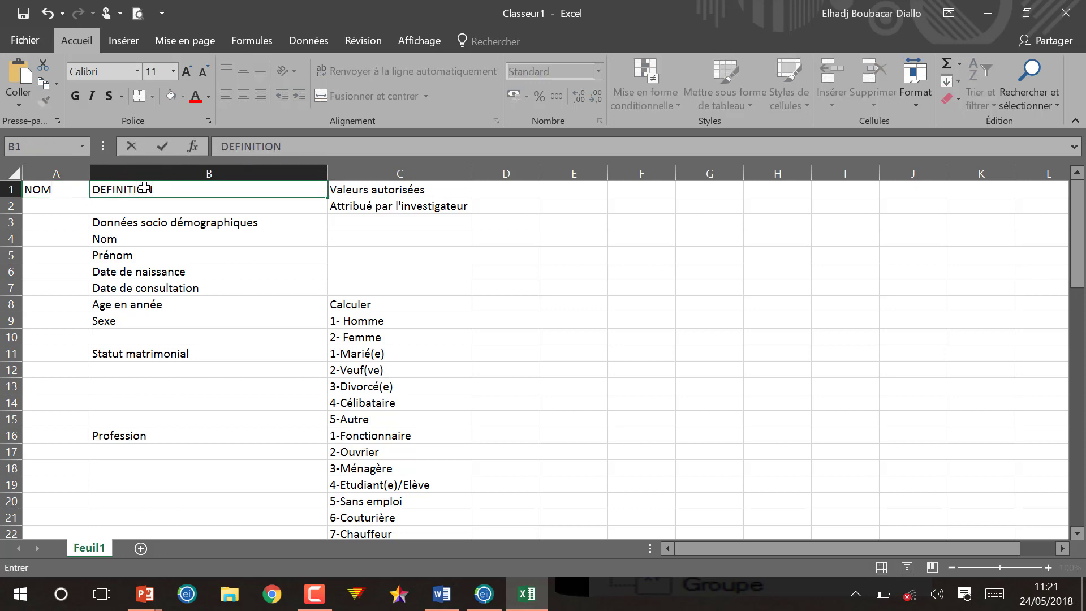
pyautogui.write('TION')
pyautogui.click(386, 188)
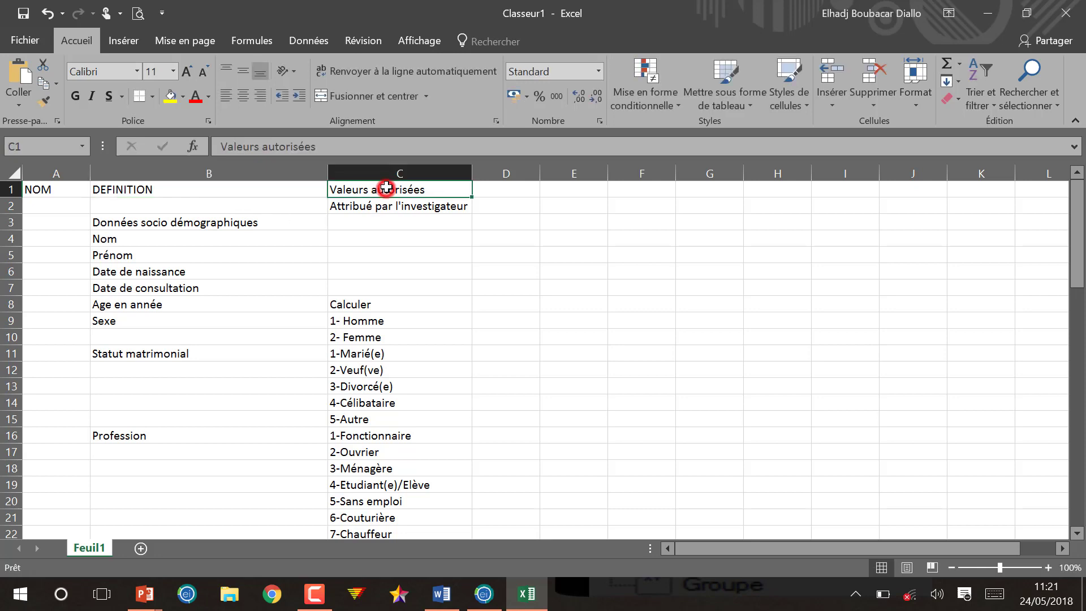
# Step: Insert an empty column between the DEFINITION and Valeurs autorisées columns and select its header cell C1
pyautogui.click(218, 189)
pyautogui.click(391, 173)
pyautogui.rightClick(387, 174)
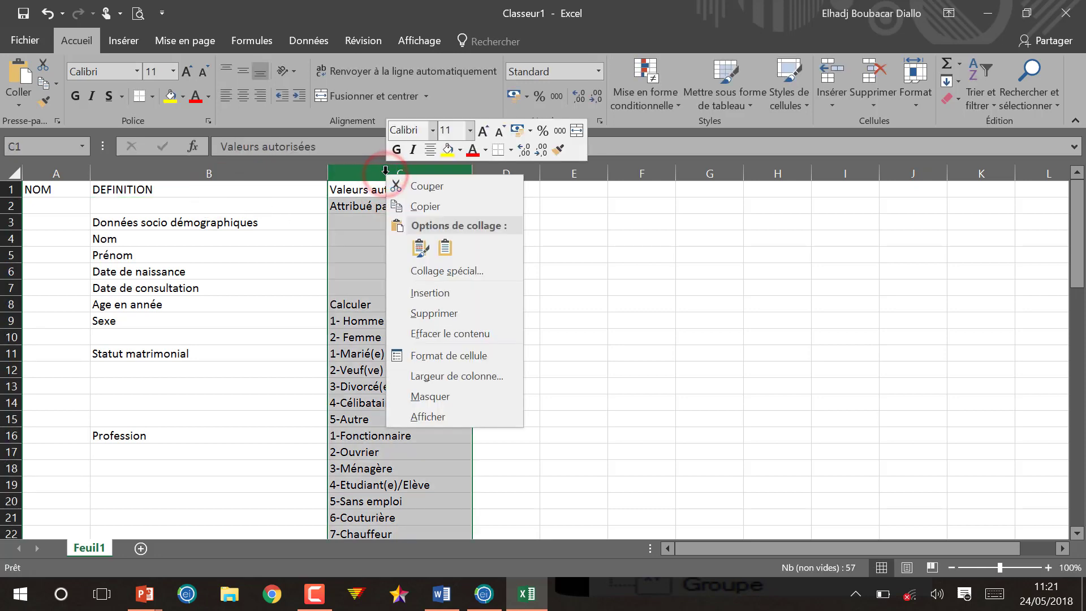
pyautogui.click(456, 292)
pyautogui.click(369, 187)
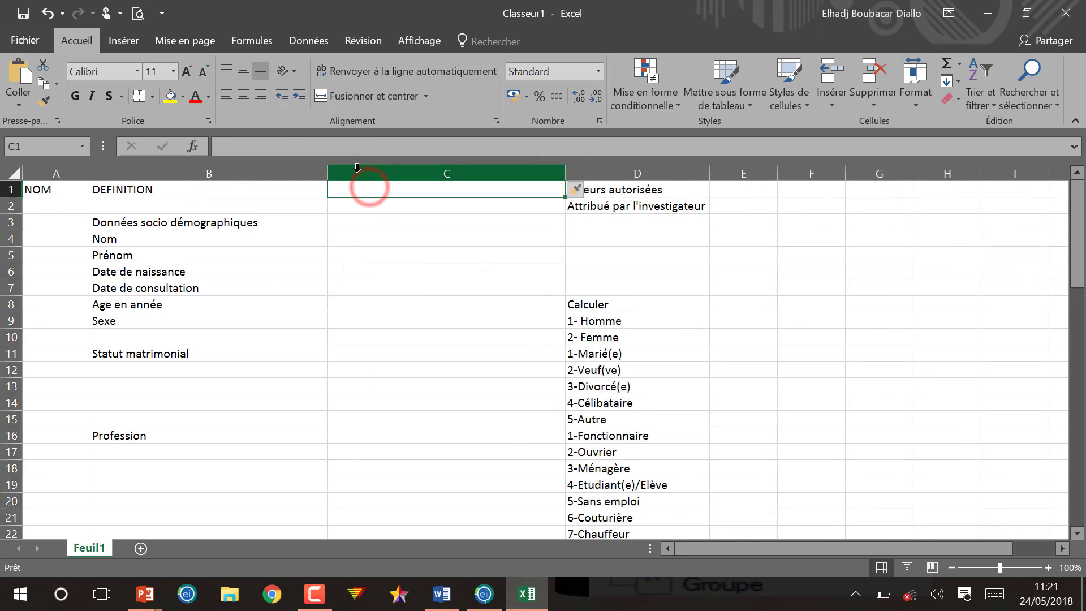
# Step: Enter the header TYPES in C1, and insert an empty column before Valeurs autorisées with the header TAILLE in D1
pyautogui.write('TYPE')
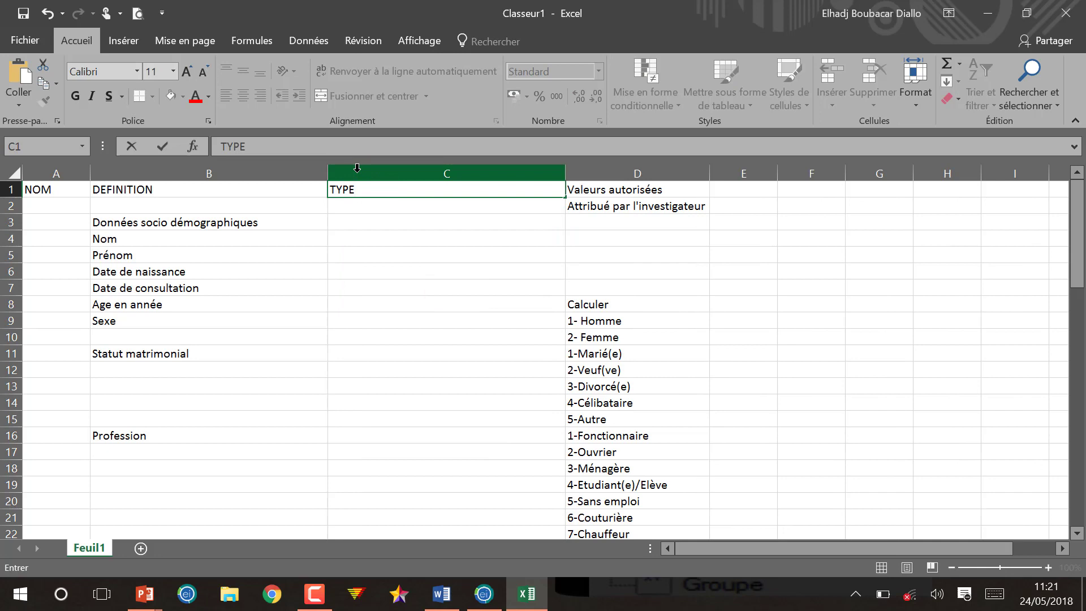
pyautogui.write('S')
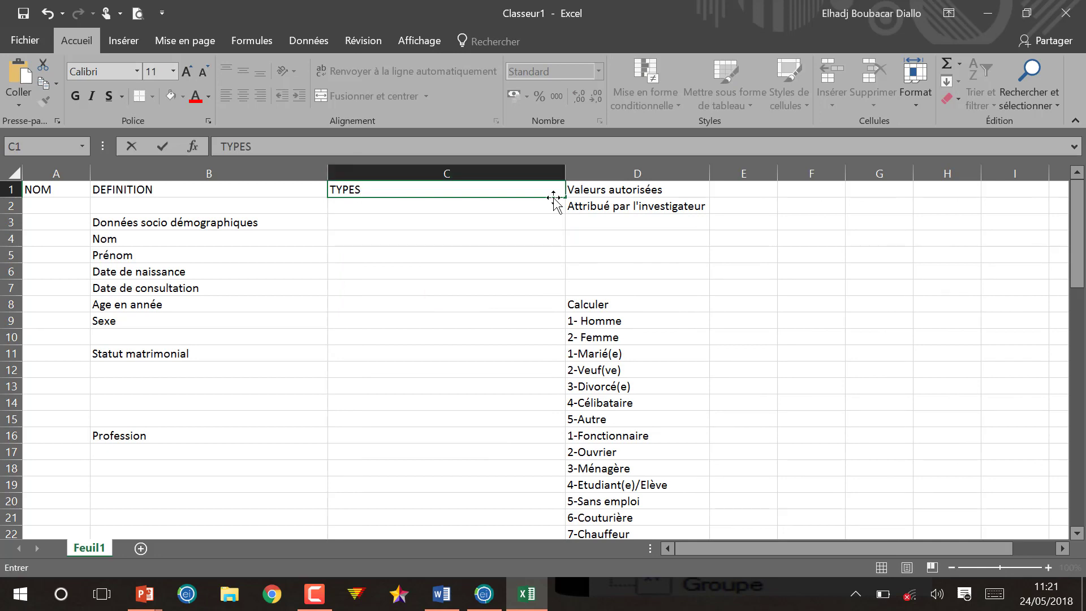
pyautogui.click(615, 170)
pyautogui.rightClick(614, 169)
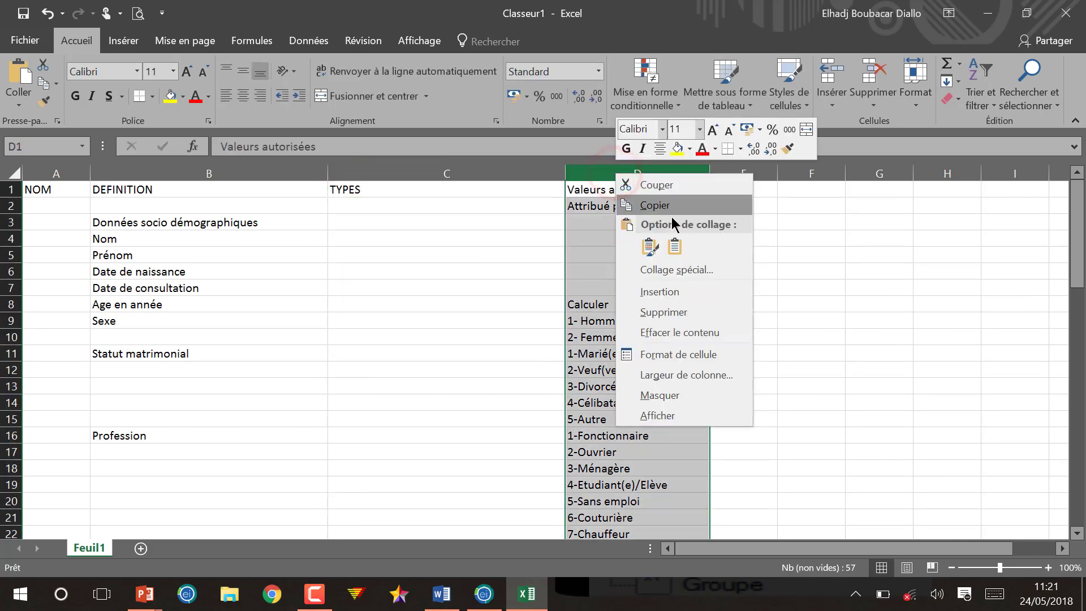
pyautogui.click(699, 293)
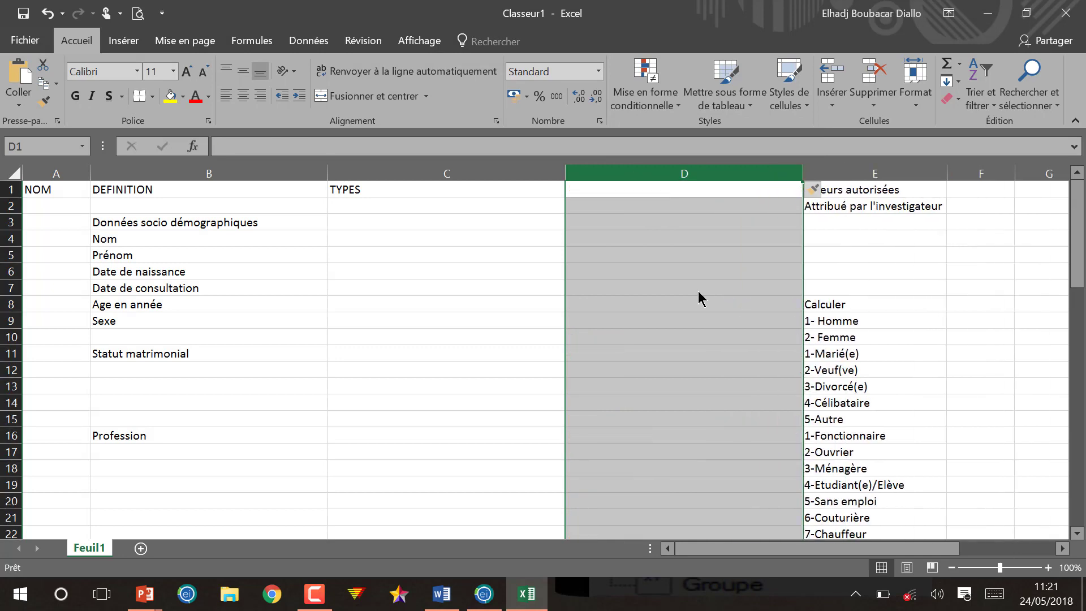
pyautogui.click(680, 192)
pyautogui.write('TAILLE')
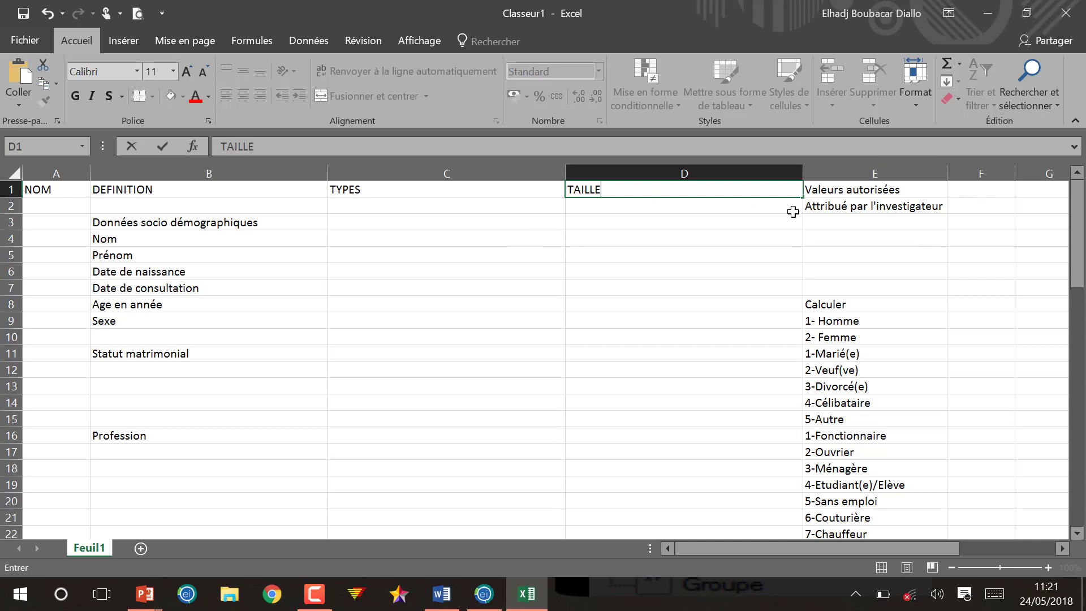
# Step: Fit the widths of the TAILLE column D and the TYPES column C to their contents
pyautogui.click(800, 175)
pyautogui.doubleClick(800, 174)
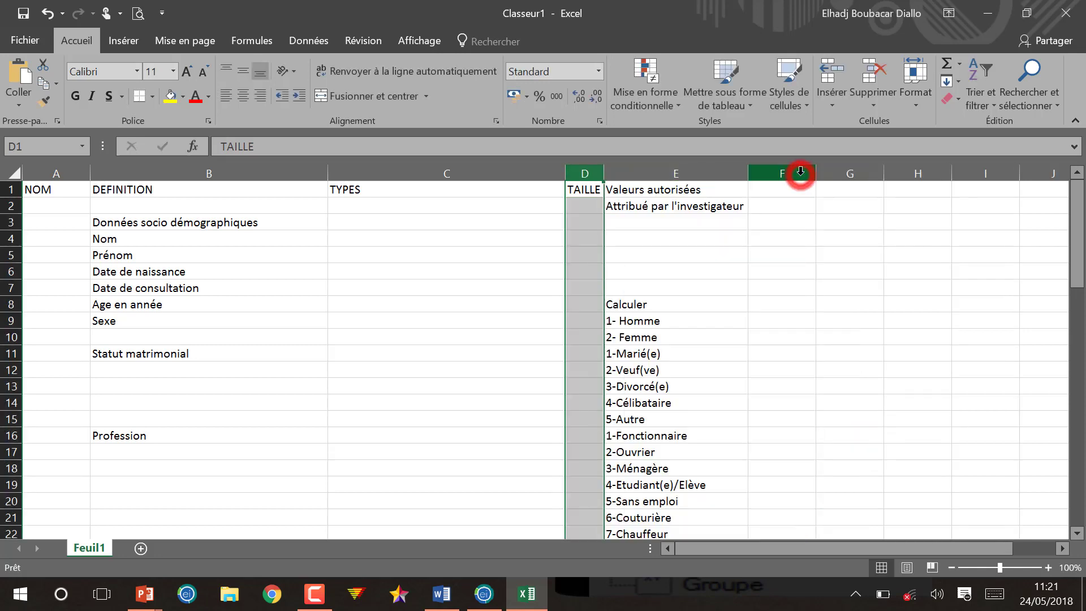
pyautogui.doubleClick(567, 172)
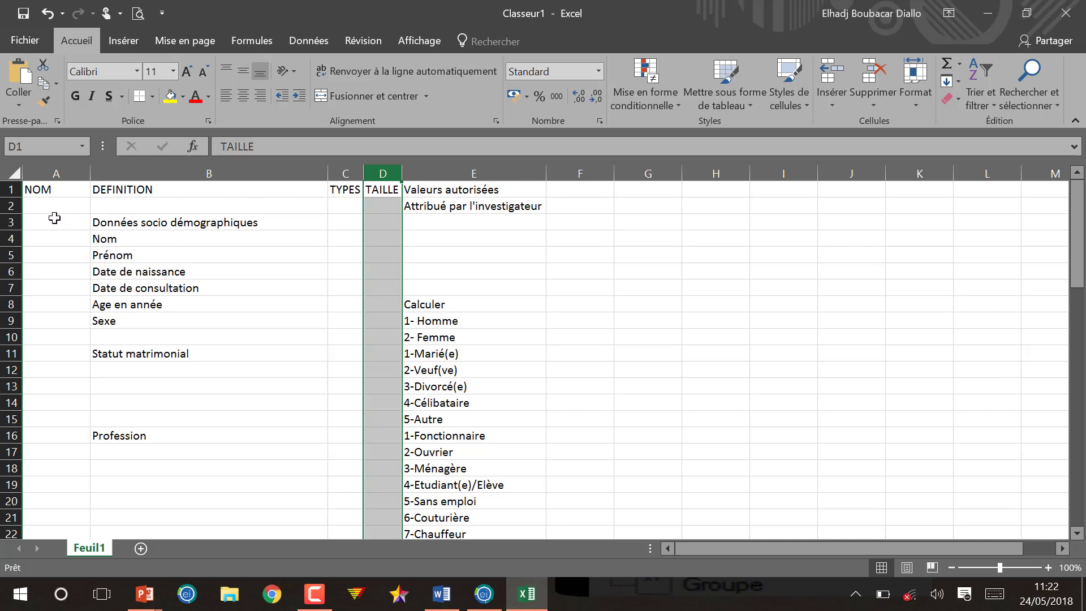
# Step: Enter the definition "N°d'didantifiant" in cell B2, beside Attribué par l'investigateur
pyautogui.click(142, 221)
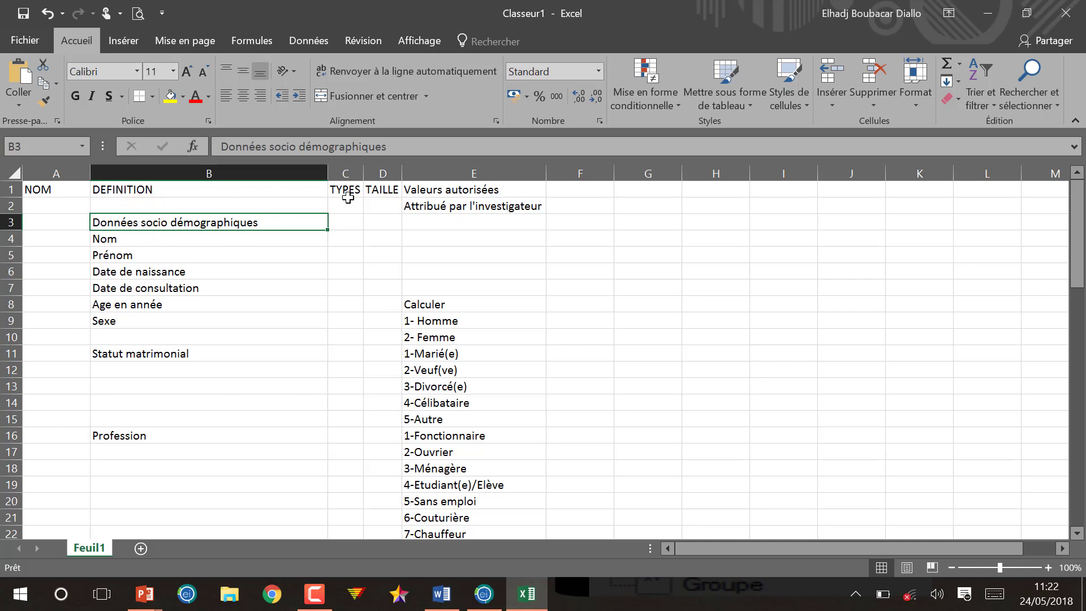
pyautogui.click(53, 206)
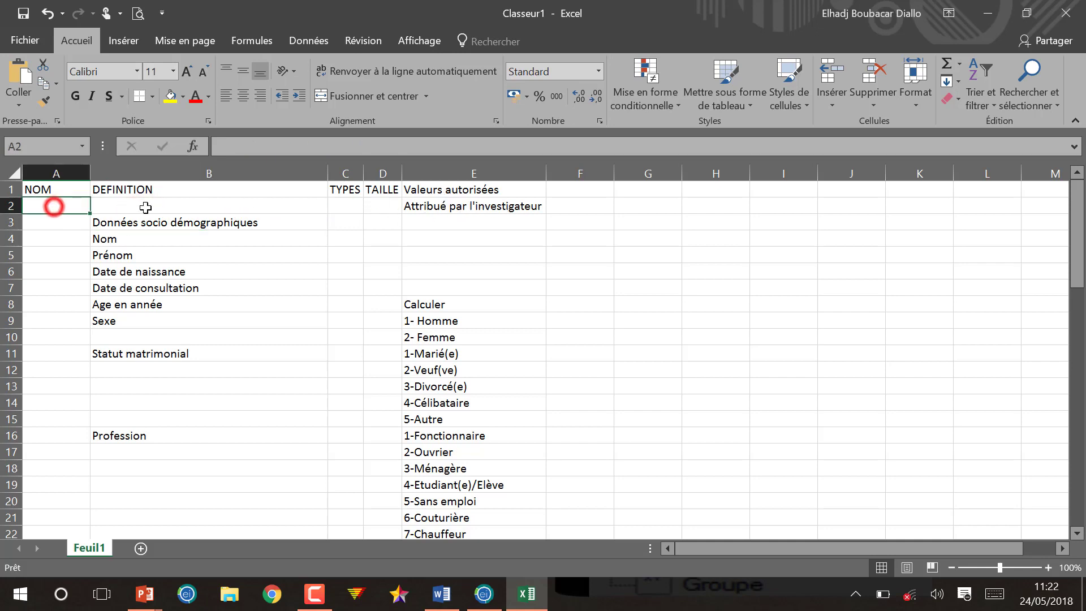
pyautogui.click(146, 205)
pyautogui.write('N')
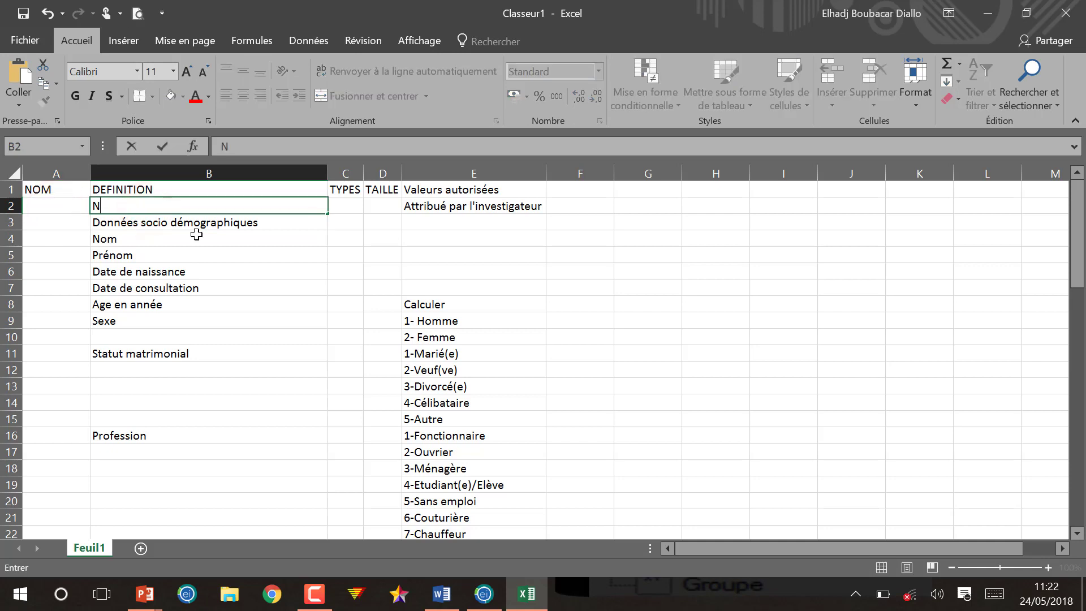
pyautogui.write('°')
pyautogui.write('d')
pyautogui.write("'dia")
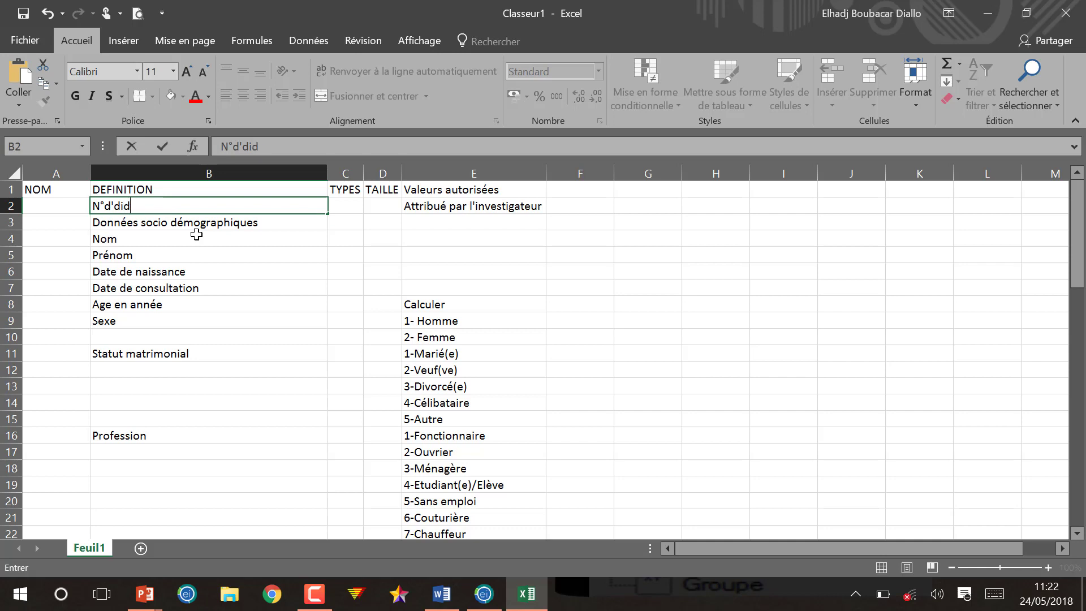
pyautogui.write('a')
pyautogui.press('BackSpace')
pyautogui.press('BackSpace')
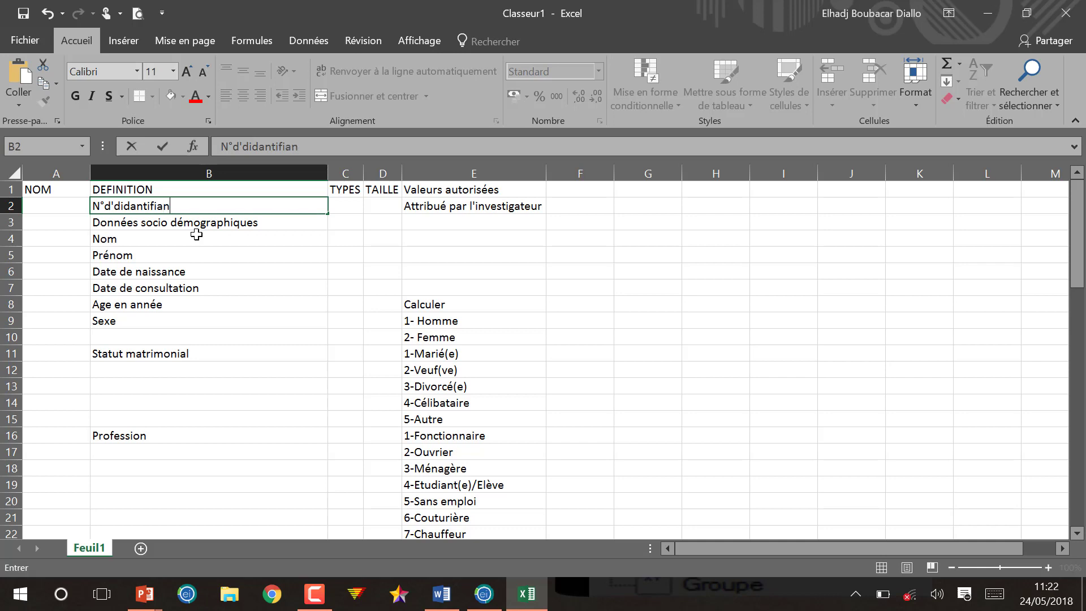
pyautogui.click(288, 237)
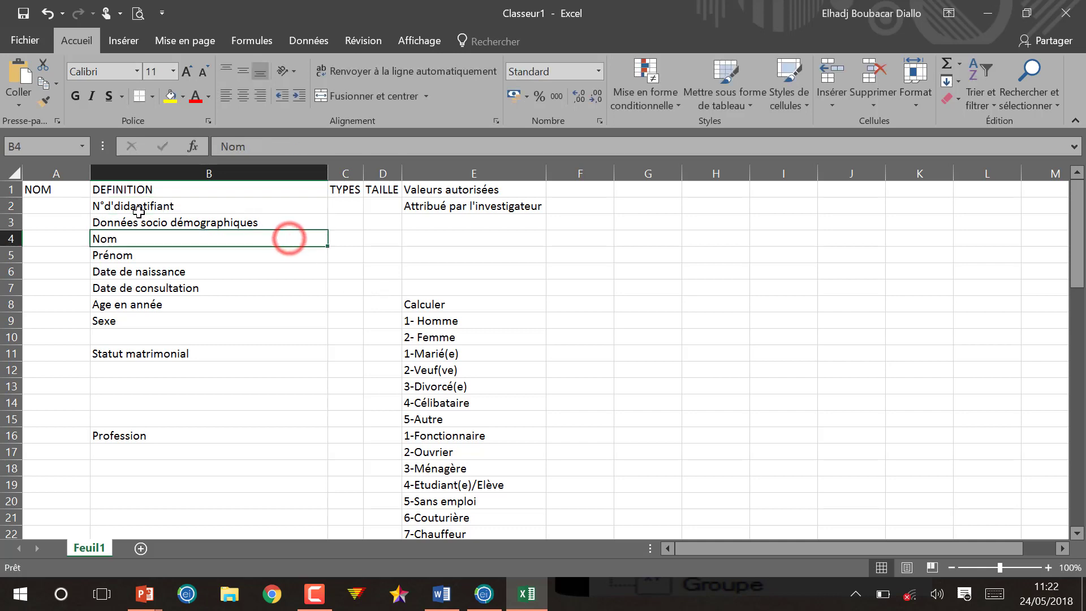
# Step: Remove the extra d from the definition in B2 so that it reads "N°d'idantifiant"
pyautogui.click(158, 204)
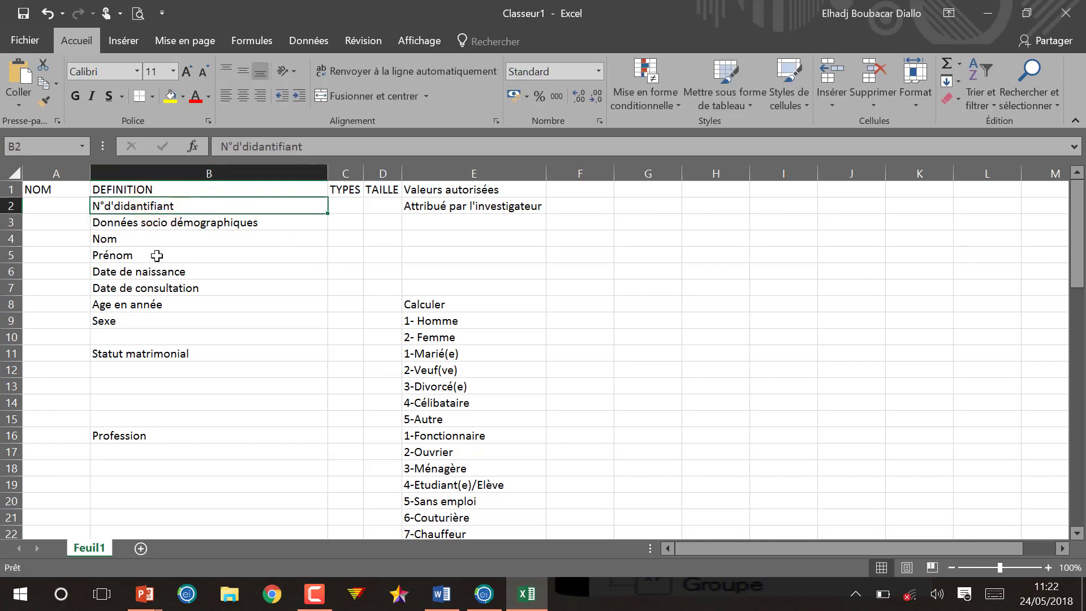
pyautogui.click(51, 201)
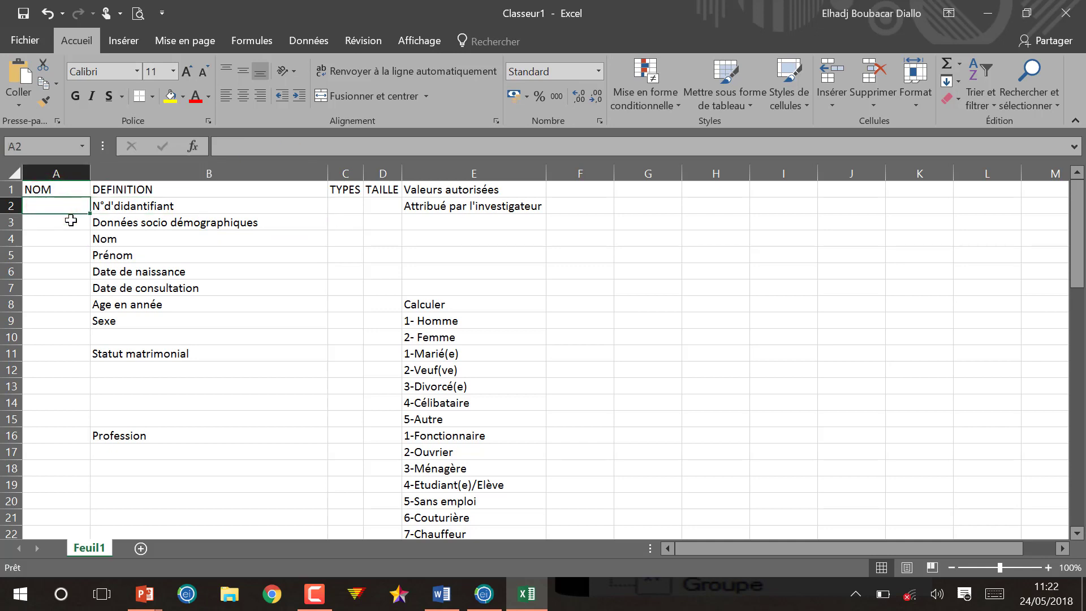
pyautogui.doubleClick(119, 205)
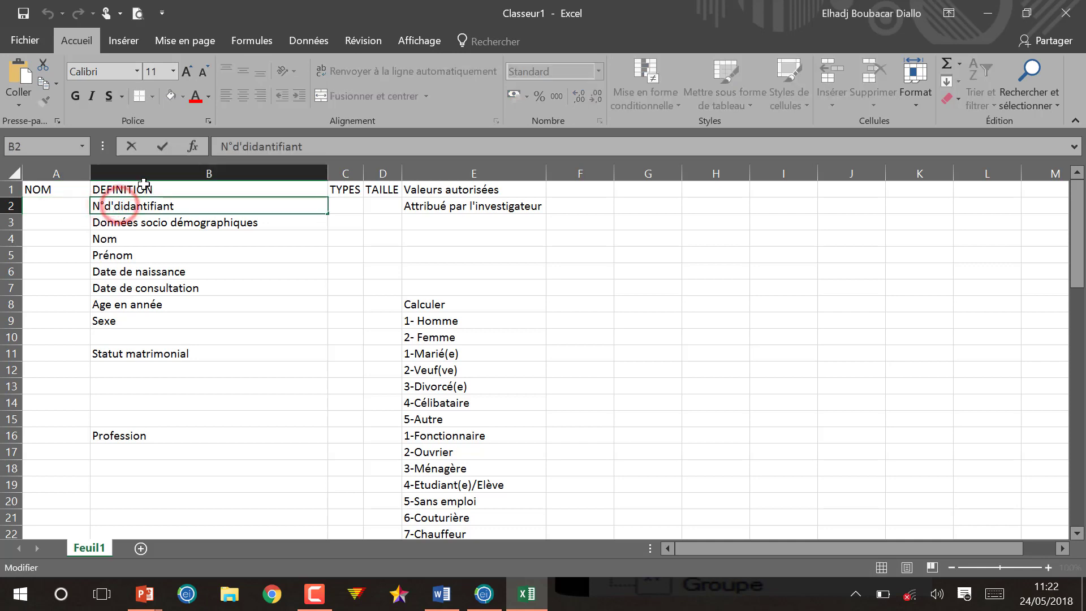
pyautogui.press('BackSpace')
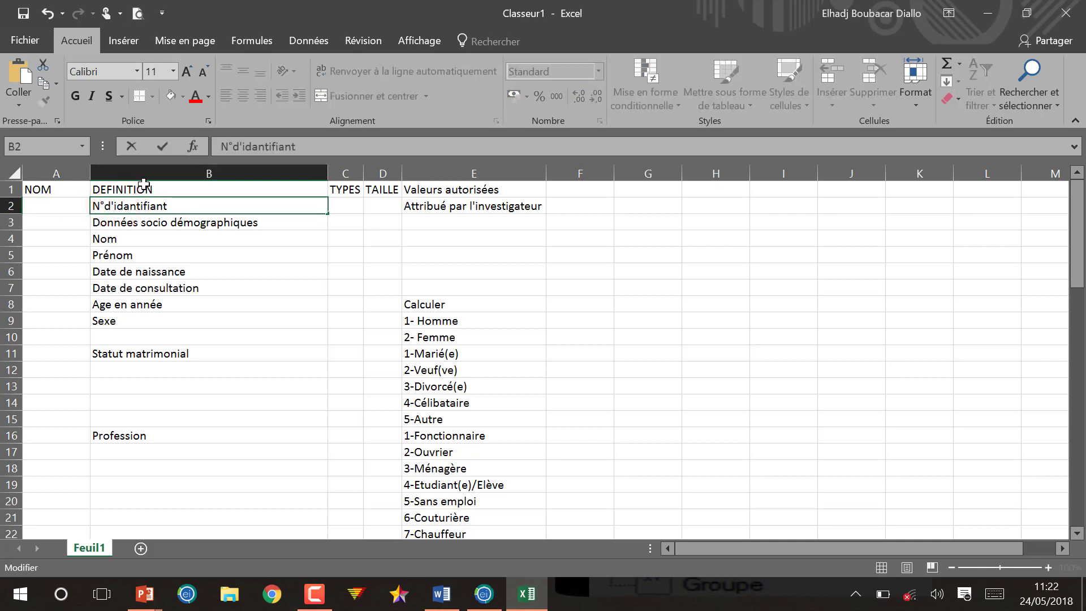
# Step: Enter the variable name IDEN in cell A2 for the identifier number
pyautogui.click(57, 203)
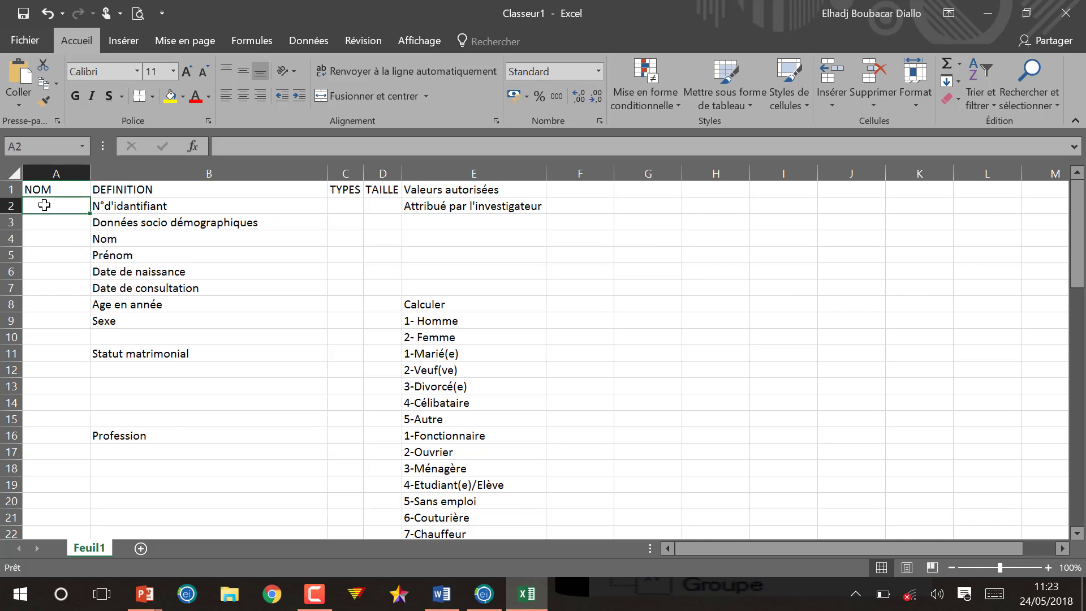
pyautogui.write('N')
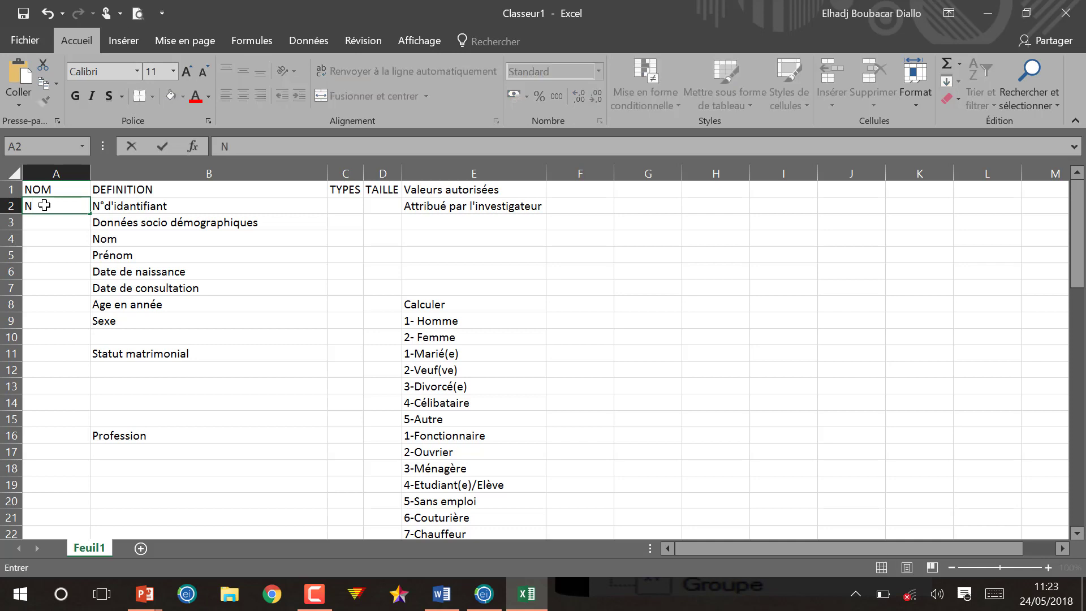
pyautogui.write('°')
pyautogui.press('BackSpace')
pyautogui.press('BackSpace')
pyautogui.write('NDEN')
pyautogui.click(27, 199)
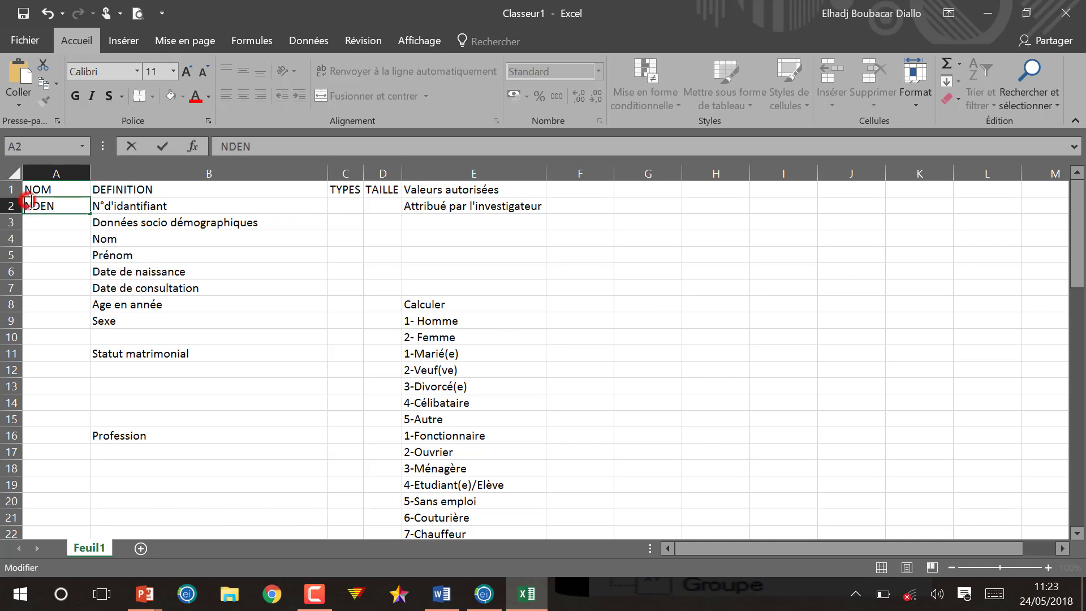
pyautogui.press('Delete')
pyautogui.write('I')
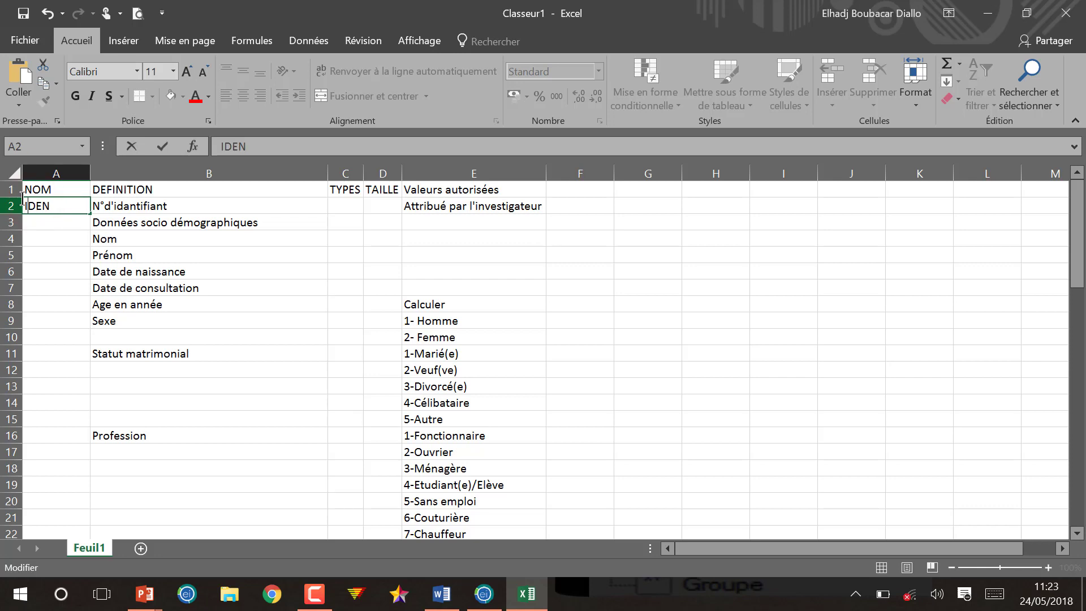
pyautogui.press('Return')
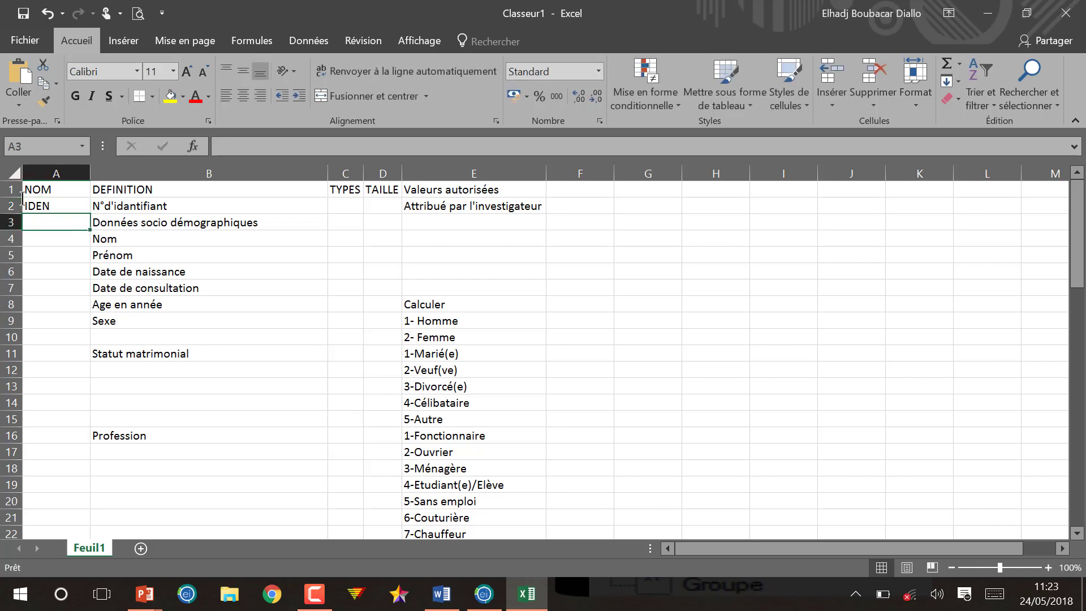
# Step: Enter the variable names NOM in A4 for Nom and PRNOM in A5 for Prénom
pyautogui.press('Return')
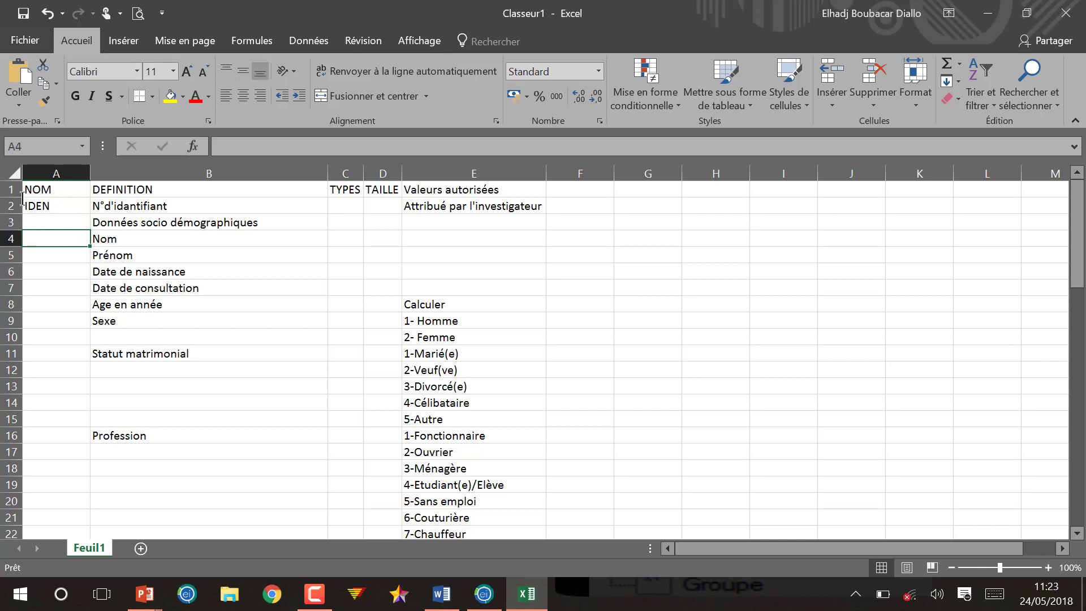
pyautogui.write('NOM')
pyautogui.press('Return')
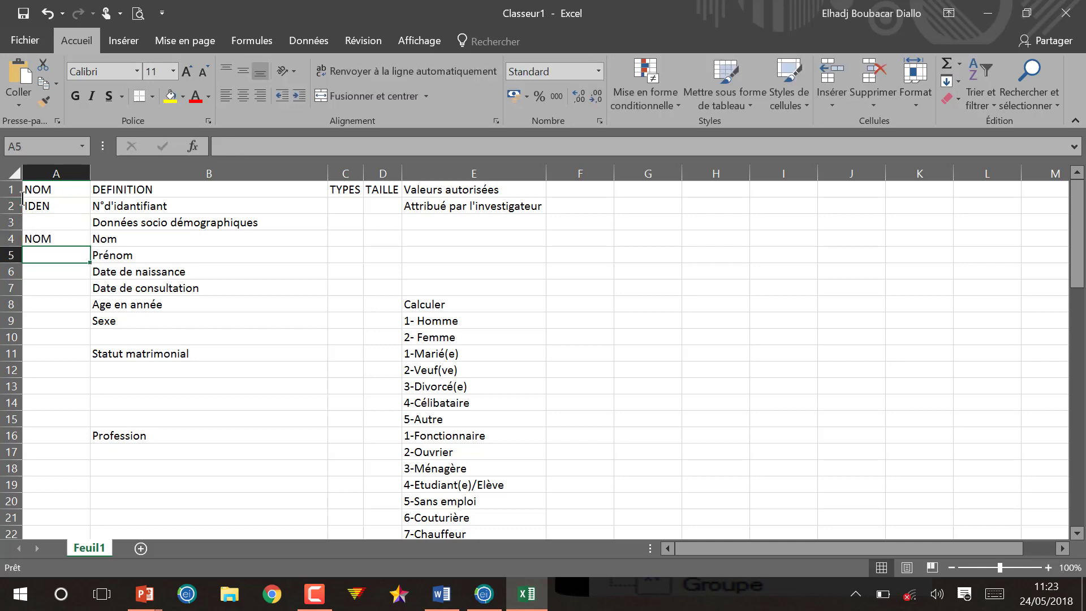
pyautogui.write('PRNOM')
pyautogui.press('Return')
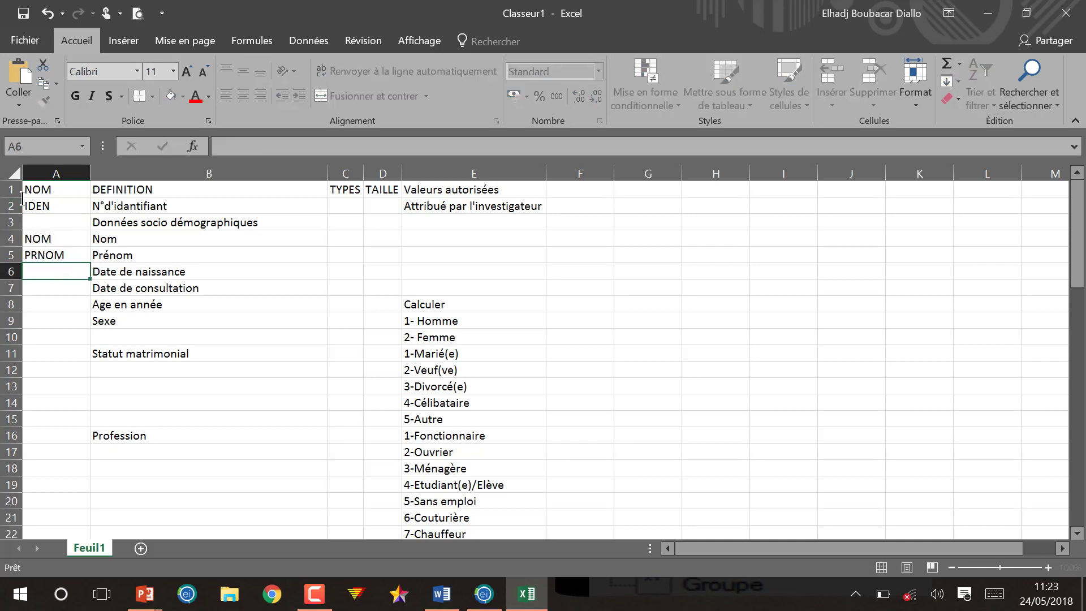
# Step: Name the birth date, consultation date and age variables DN, DC and AG in cells A6 to A8
pyautogui.write('DN')
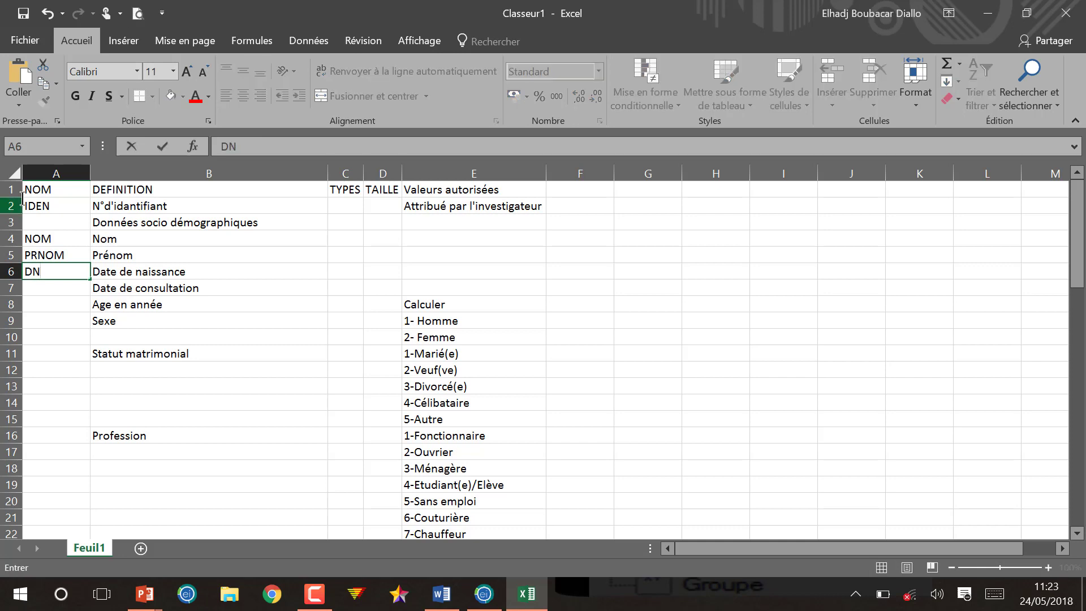
pyautogui.press('Return')
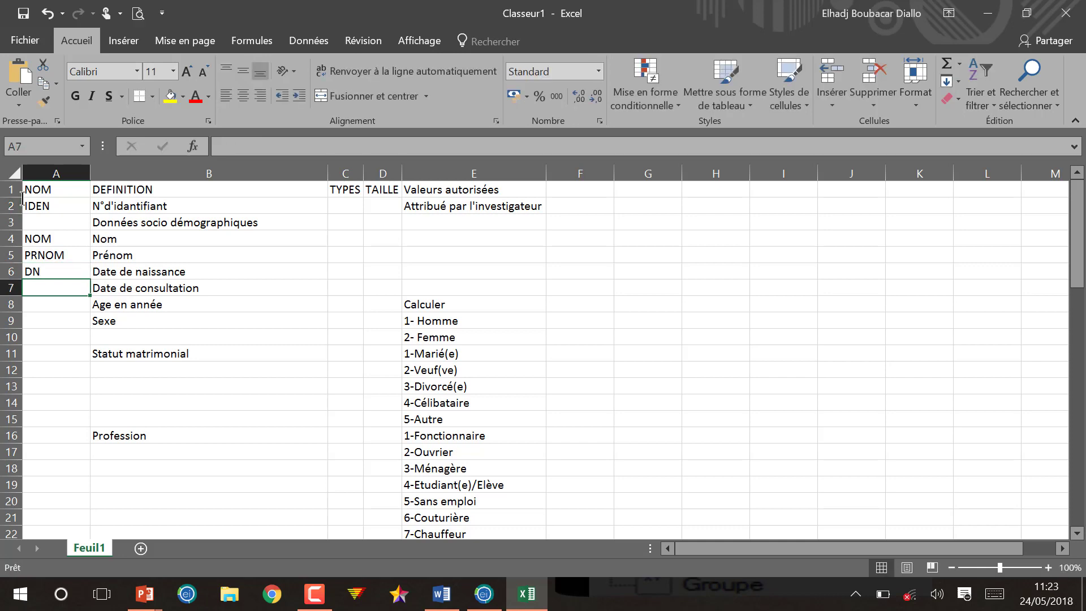
pyautogui.write('DC')
pyautogui.press('Return')
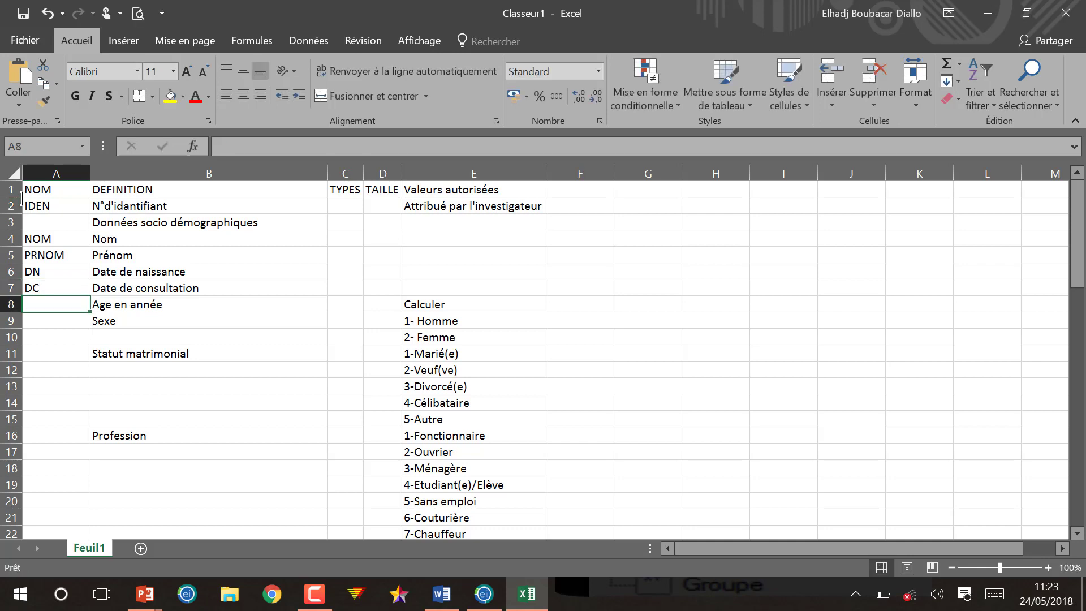
pyautogui.write('AG')
pyautogui.press('Return')
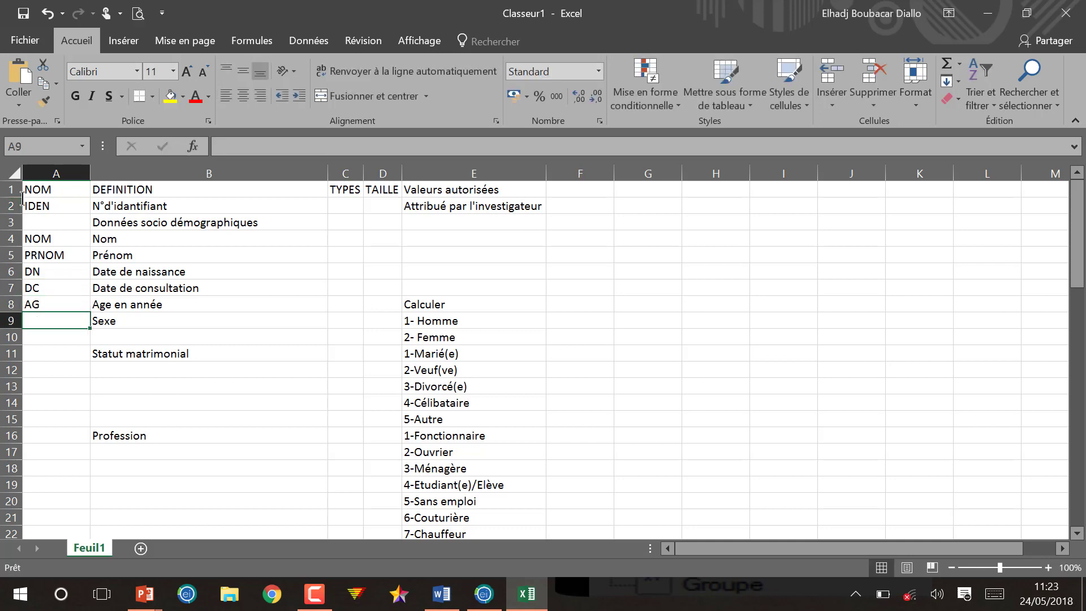
# Step: Enter the variable names SEX in A9 for Sexe and STMA in A11 for Statut matrimonial
pyautogui.write('SEX')
pyautogui.press('Return')
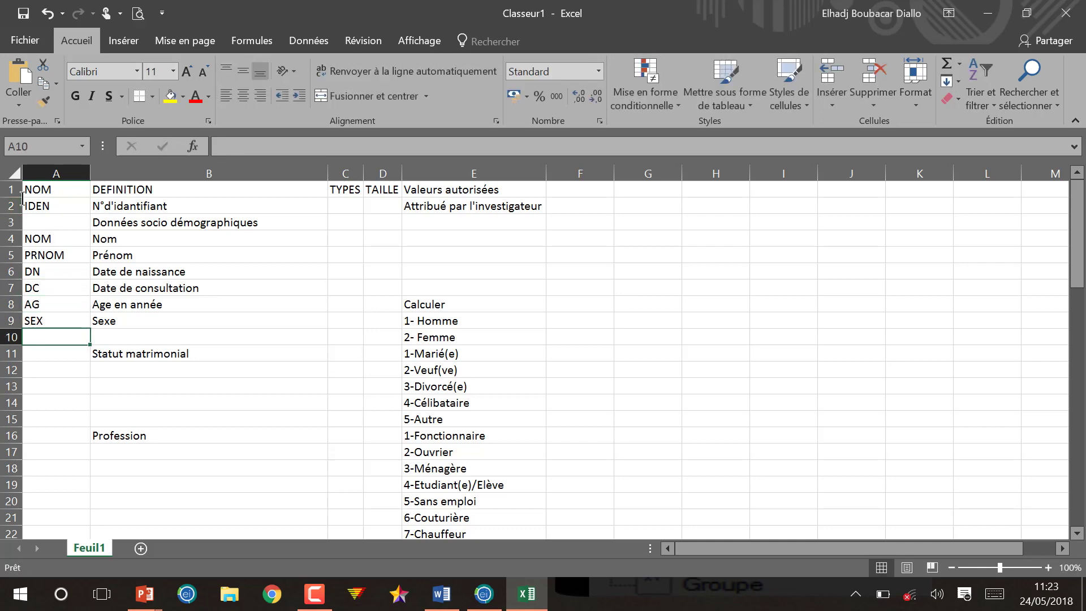
pyautogui.press('Return')
pyautogui.write('ST')
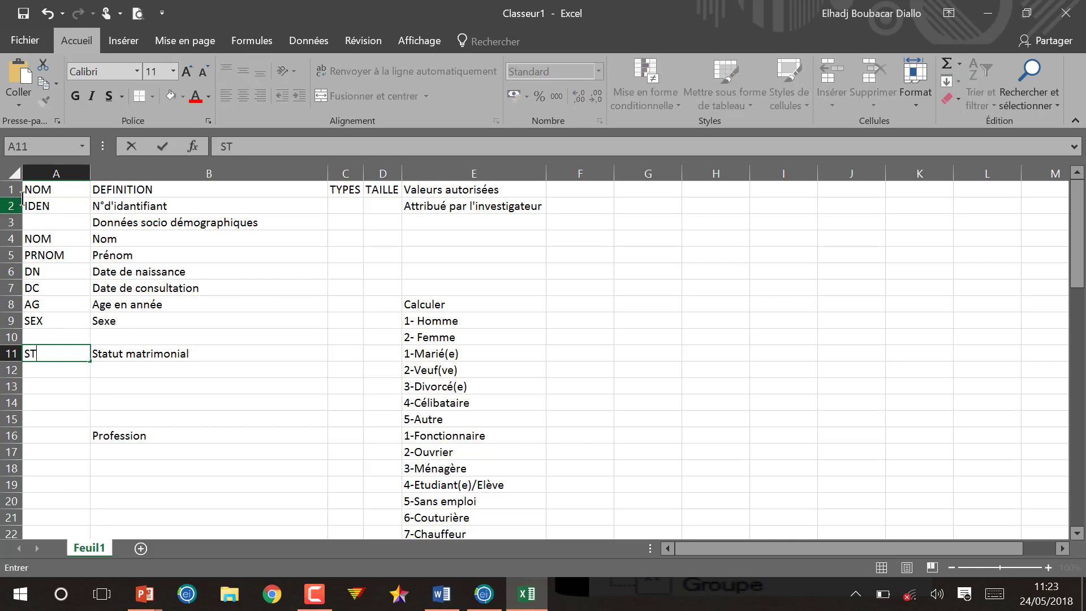
pyautogui.write('MA')
pyautogui.press('Return')
# Step: Enter the variable name PROF in cell A16 for Profession
pyautogui.press('Down')
pyautogui.press('Down')
pyautogui.press('Down')
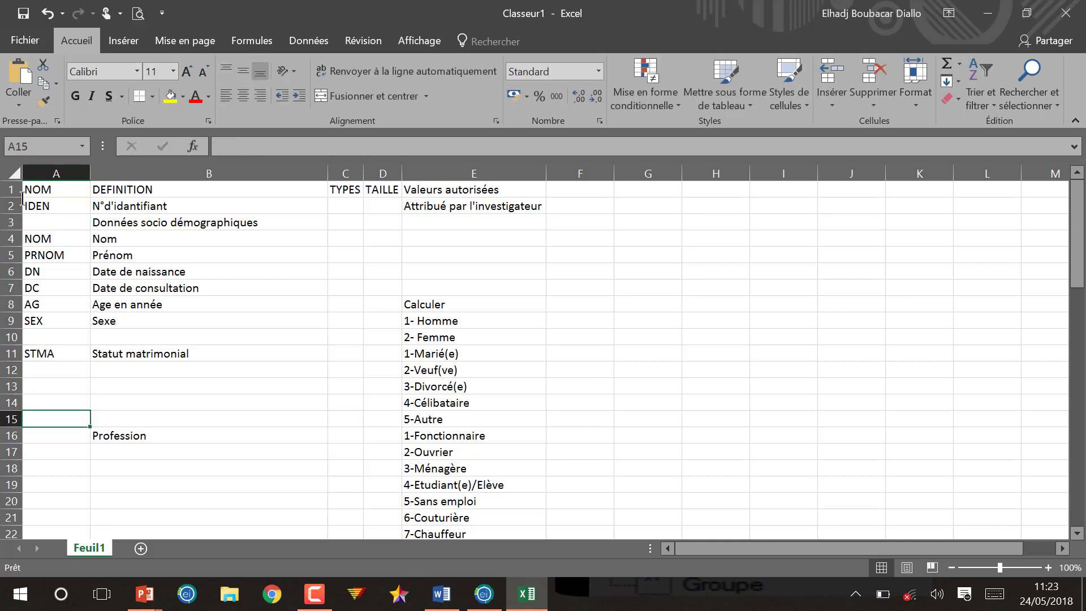
pyautogui.press('Down')
pyautogui.write('P')
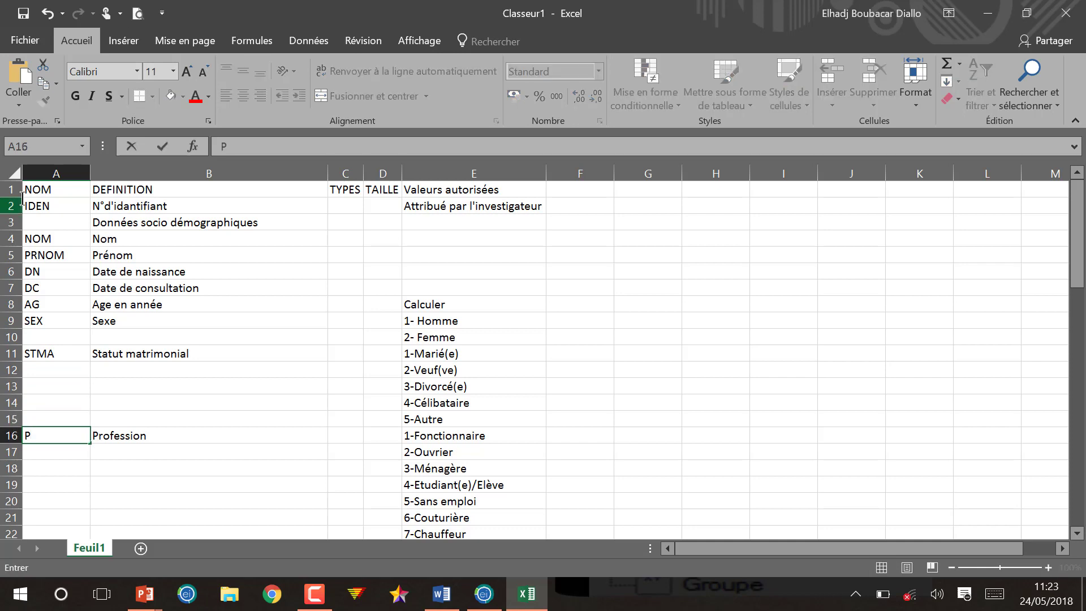
pyautogui.write('ROF')
pyautogui.press('Return')
# Step: Enter the variable name RESIDN in cell A25 for Résidence
pyautogui.press('Down')
pyautogui.press('Down')
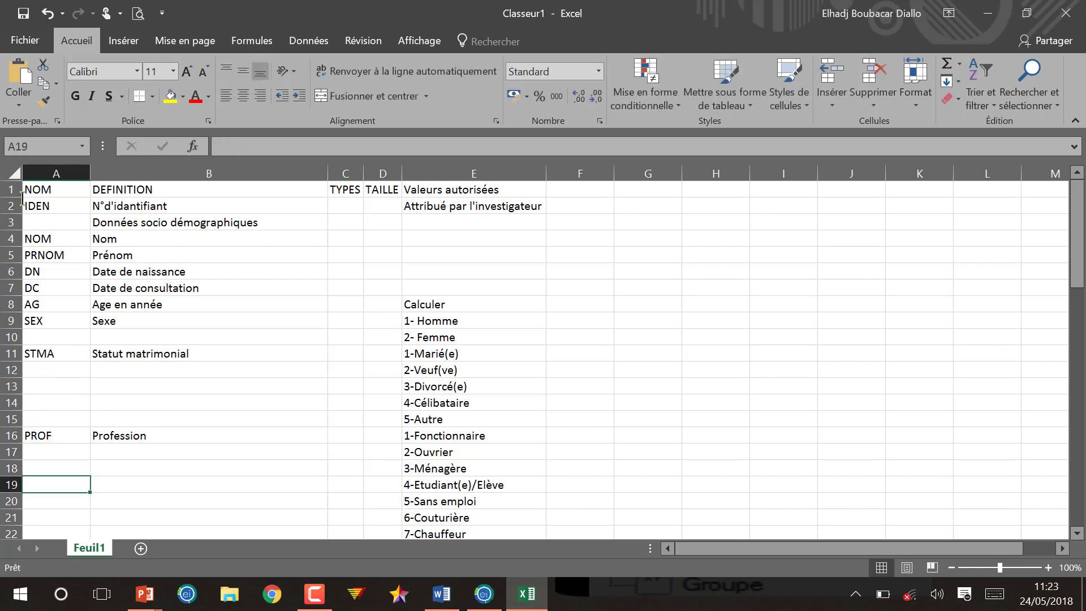
pyautogui.press('Down')
pyautogui.press('Down')
pyautogui.press('Down')
pyautogui.press('Down')
pyautogui.press('Down')
pyautogui.press('Down')
pyautogui.press('Down')
pyautogui.press('Down')
pyautogui.press('Down')
pyautogui.press('Down')
pyautogui.press('Down')
pyautogui.press('Down')
pyautogui.press('Down')
pyautogui.press('Down')
pyautogui.press('Down')
pyautogui.press('Down')
pyautogui.press('Down')
pyautogui.press('Down')
pyautogui.press('Down')
pyautogui.press('Down')
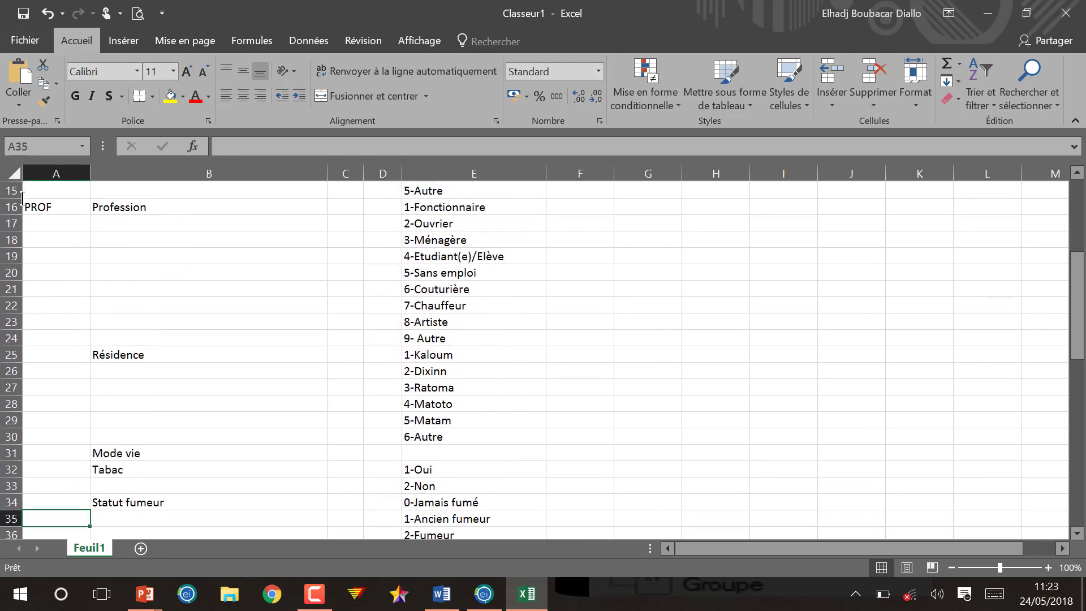
pyautogui.press('Down')
pyautogui.press('Down')
pyautogui.press('Down')
pyautogui.press('Down')
pyautogui.press('Up')
pyautogui.press('Up')
pyautogui.press('Up')
pyautogui.press('Up')
pyautogui.press('Up')
pyautogui.press('Up')
pyautogui.press('Up')
pyautogui.press('Up')
pyautogui.press('Up')
pyautogui.press('Up')
pyautogui.press('Up')
pyautogui.press('Up')
pyautogui.press('Up')
pyautogui.press('Up')
pyautogui.press('Up')
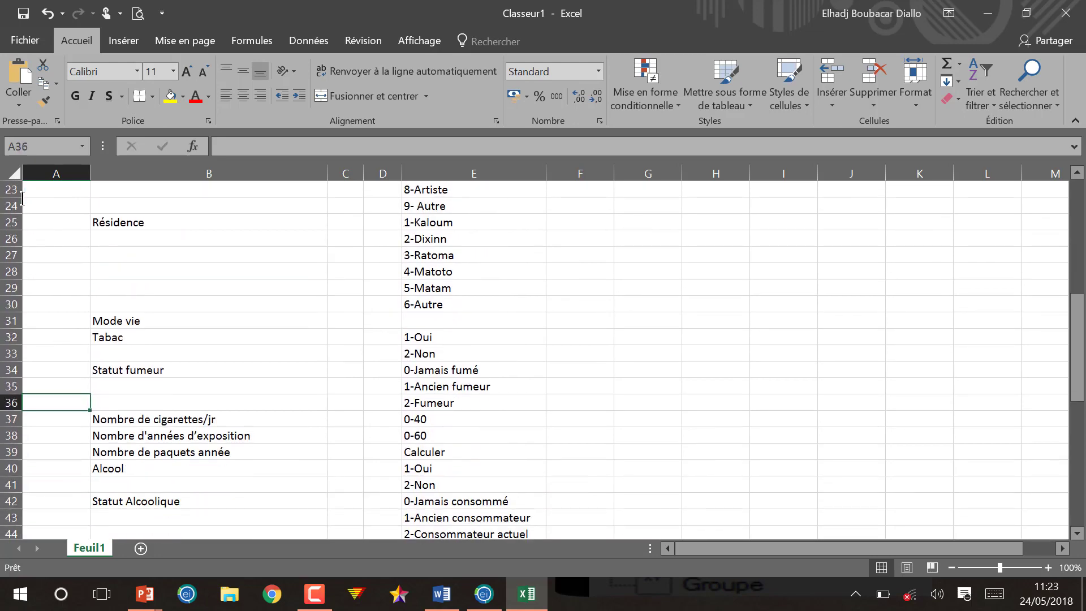
pyautogui.press('Up')
pyautogui.press('Up')
pyautogui.press('Up')
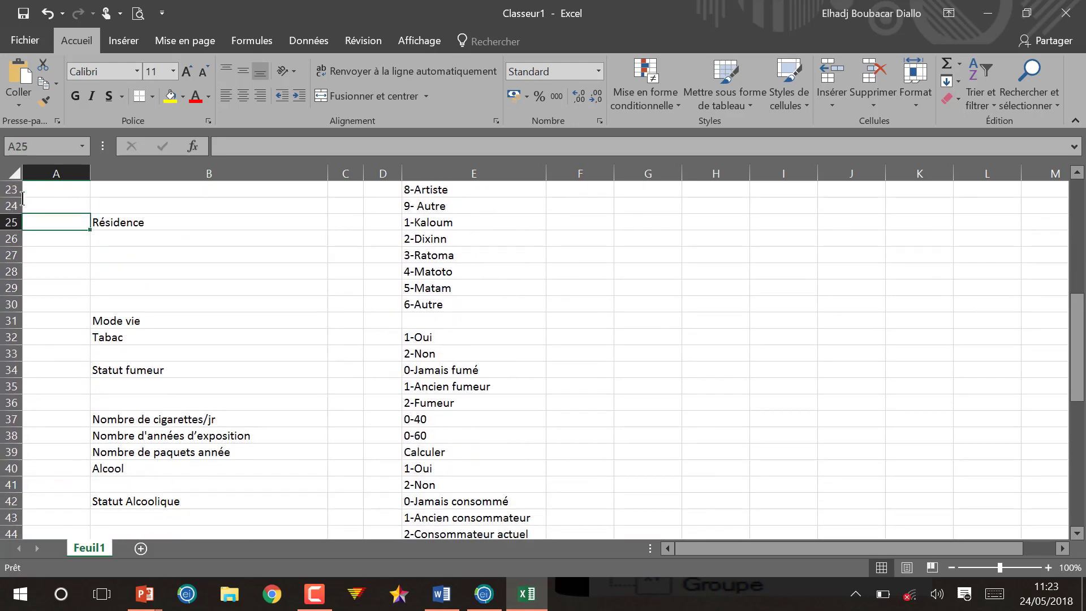
pyautogui.write('RE')
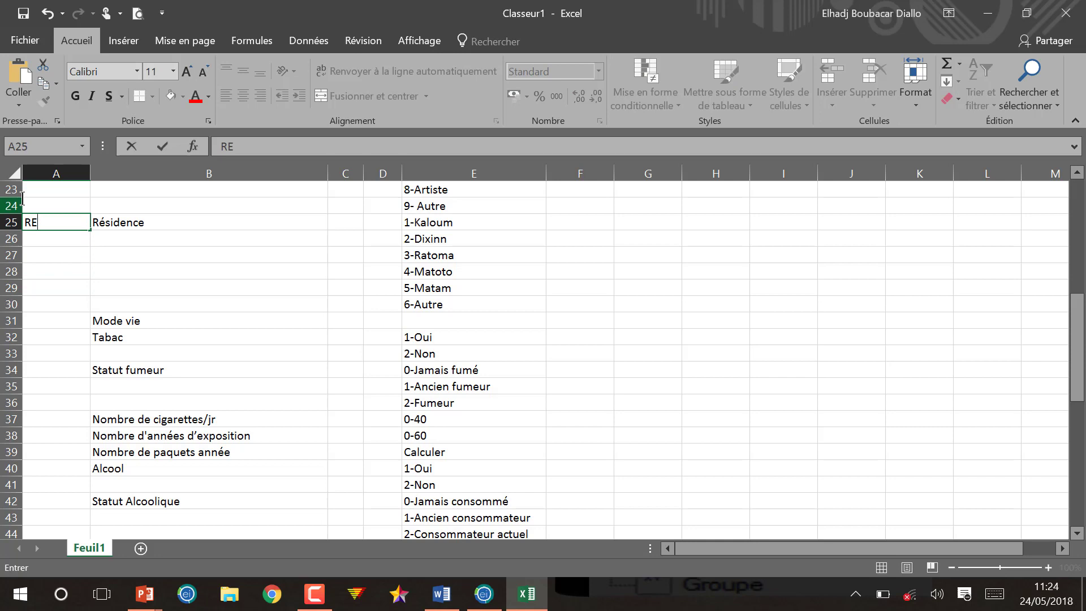
pyautogui.write('SIDN')
pyautogui.press('Return')
# Step: Enter the variable names TAB in A32 for Tabac and STAFUM in A34 for Statut fumeur
pyautogui.press('Return')
pyautogui.press('Return')
pyautogui.press('Return')
pyautogui.press('Return')
pyautogui.press('Return')
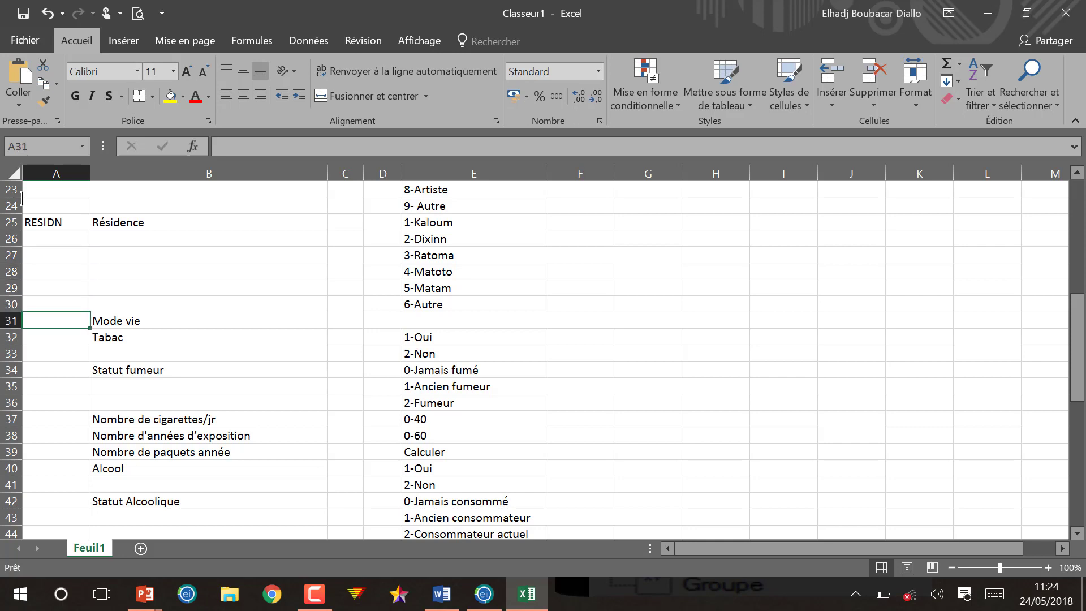
pyautogui.press('Return')
pyautogui.write('TA')
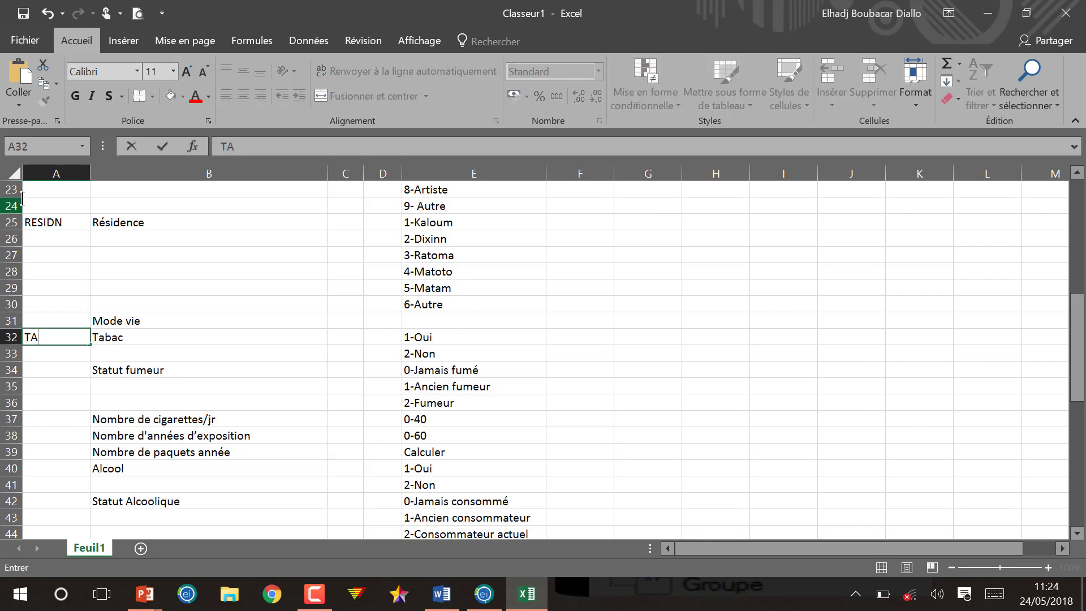
pyautogui.write('B')
pyautogui.press('Return')
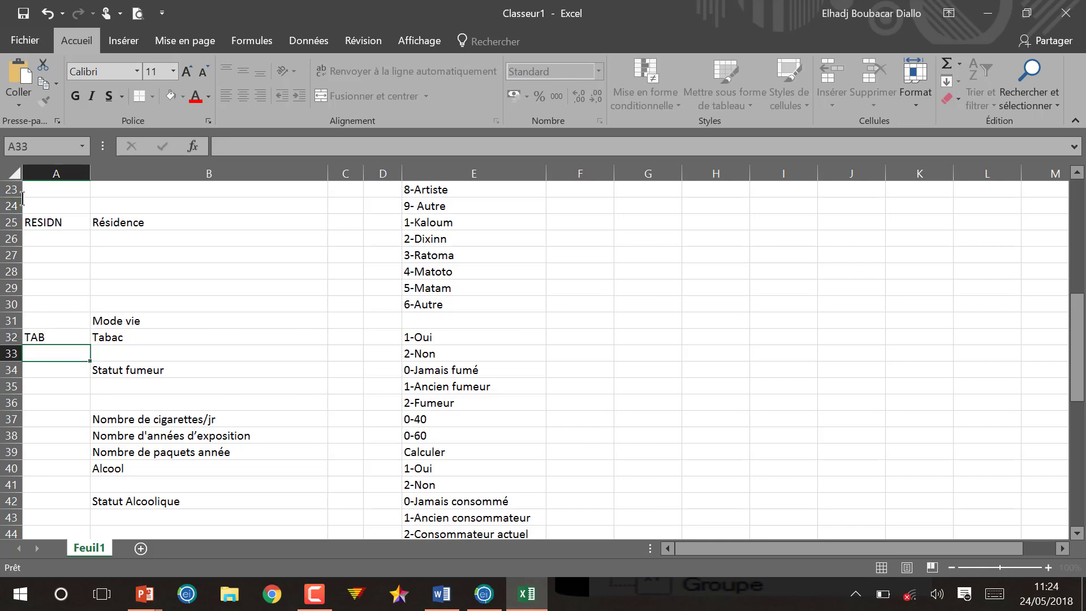
pyautogui.press('Return')
pyautogui.write('S')
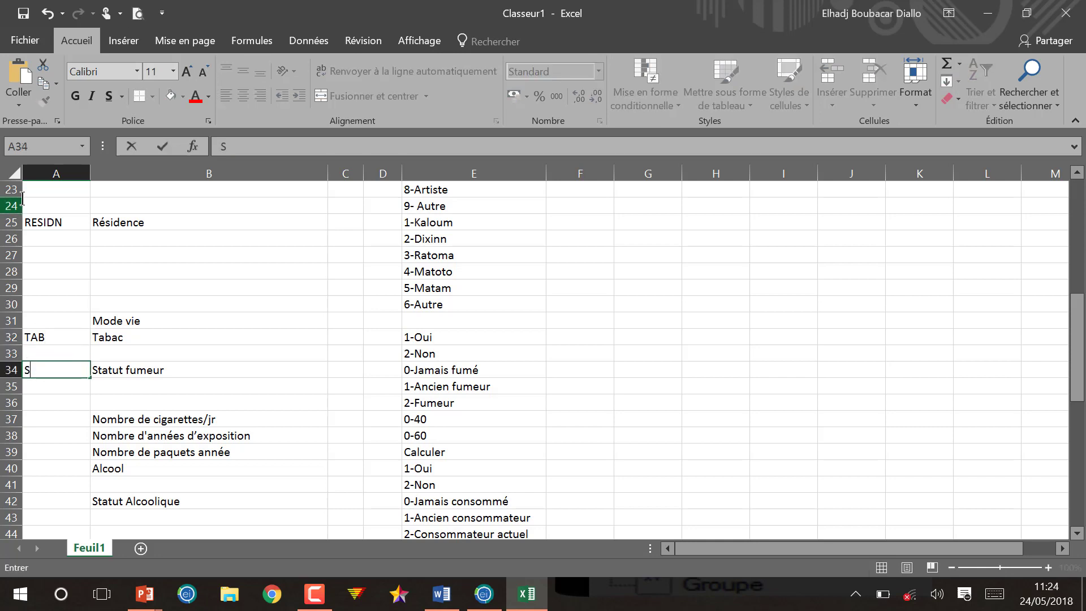
pyautogui.write('TAFUM')
pyautogui.press('Return')
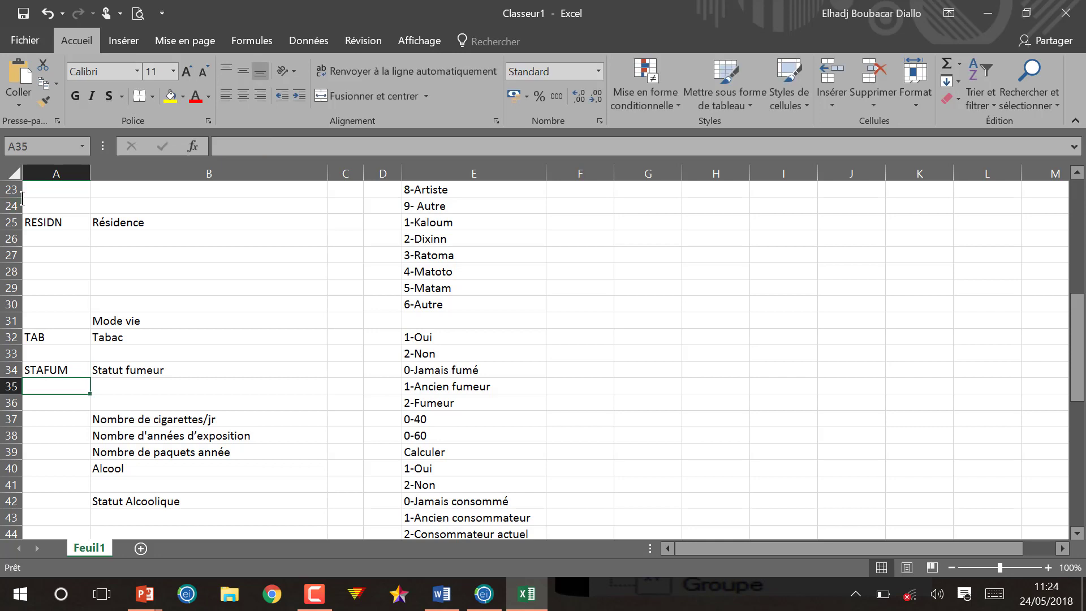
# Step: Name the cigarettes per day, years of exposure and pack-years variables NC/J, NAEXP and NPAQA in cells A37 to A39
pyautogui.press('Return')
pyautogui.press('Return')
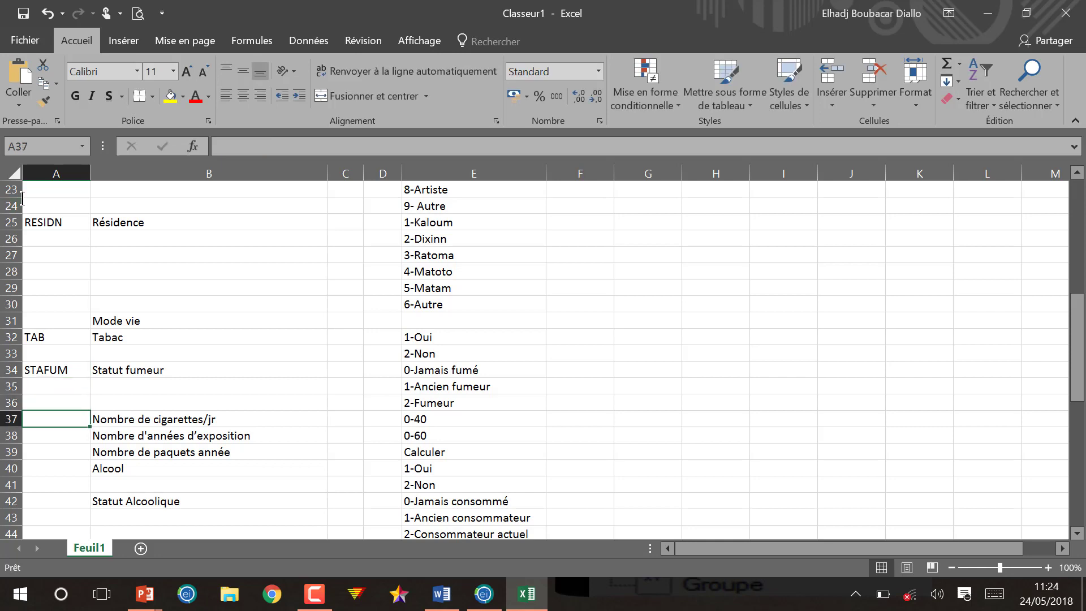
pyautogui.write('NC/')
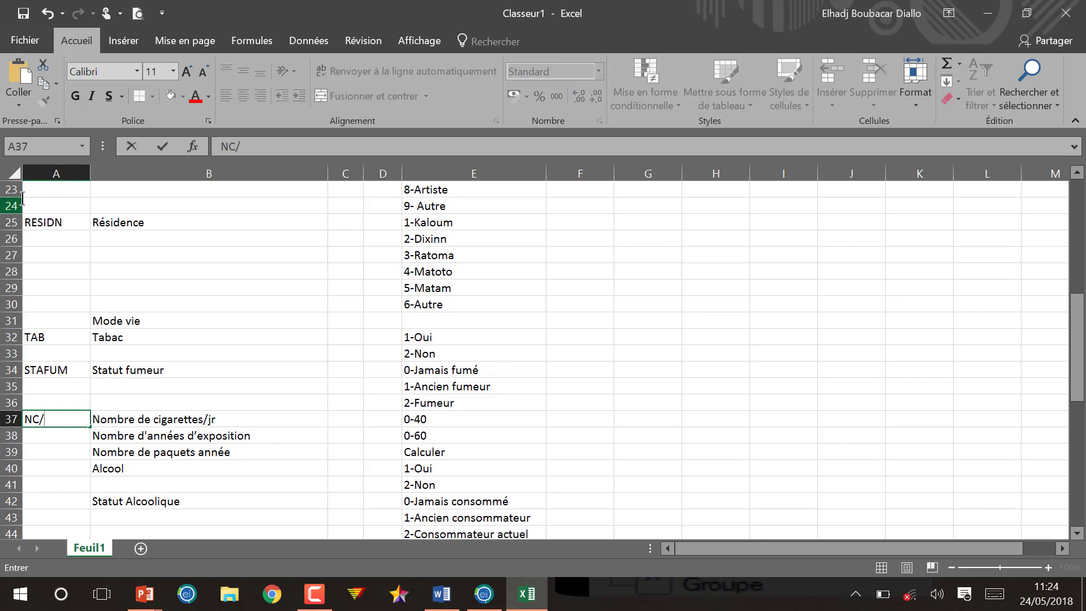
pyautogui.write('J')
pyautogui.press('Return')
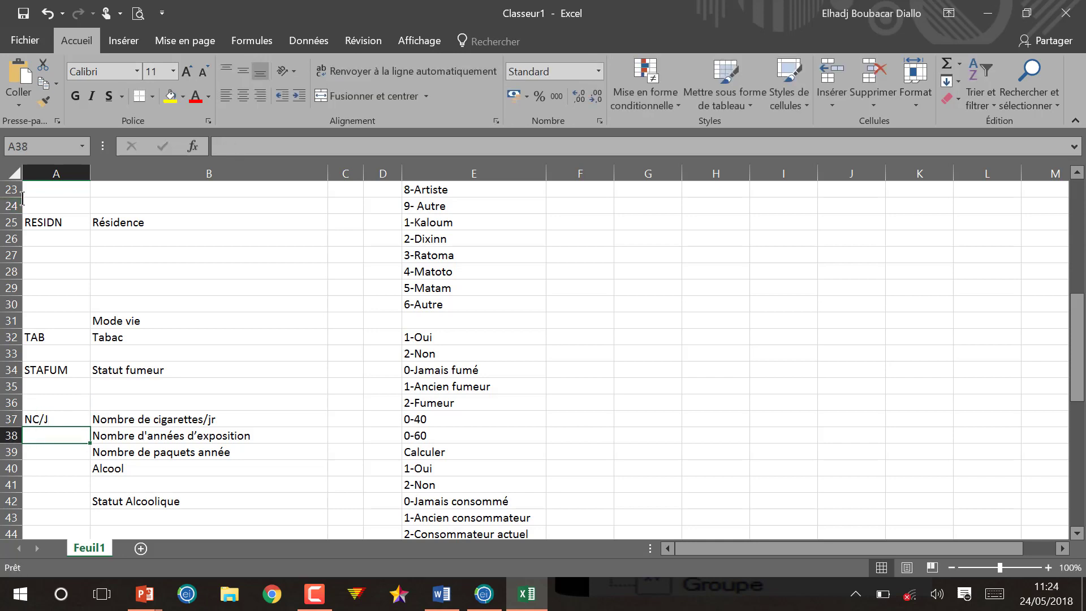
pyautogui.write('NAEX')
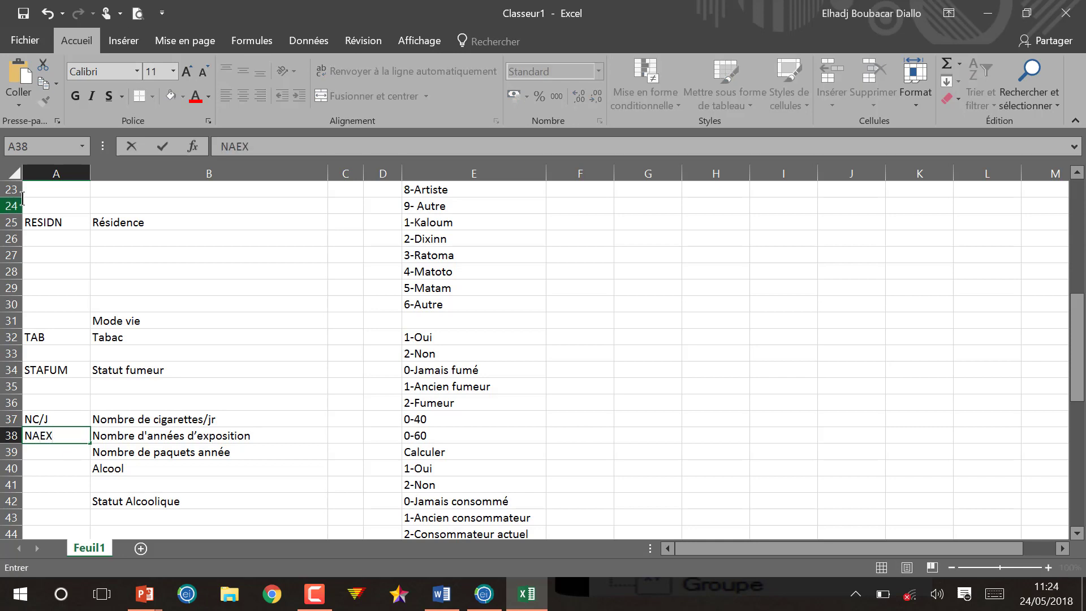
pyautogui.write('P')
pyautogui.press('Return')
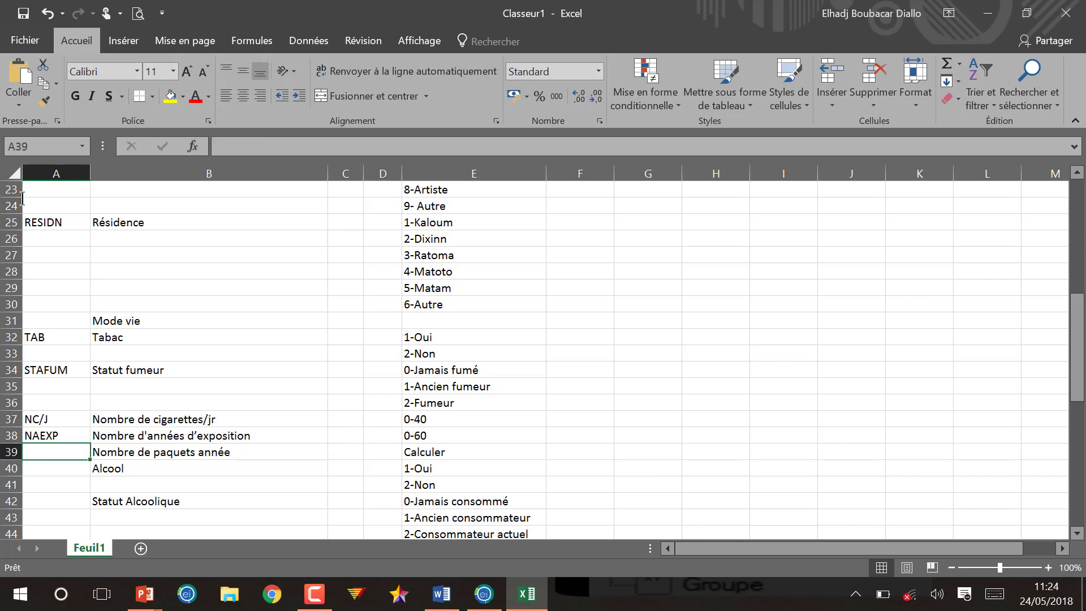
pyautogui.write('NP')
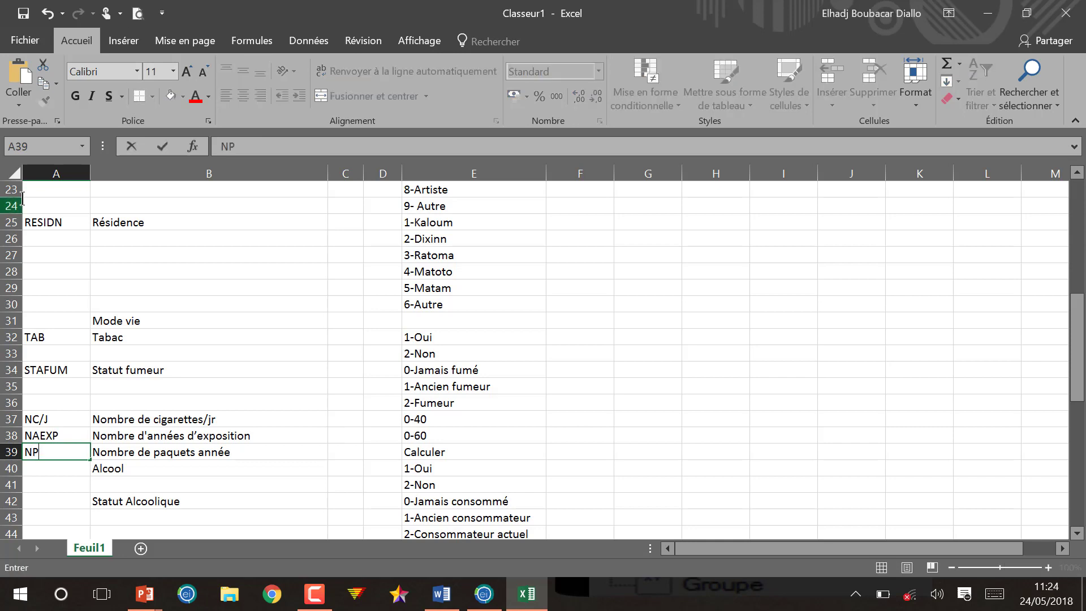
pyautogui.write('AQA')
pyautogui.press('Return')
# Step: Enter the variable names ALCOL in A40 for Alcool and STAACOL in A42 for Statut Alcoolique
pyautogui.write('AL')
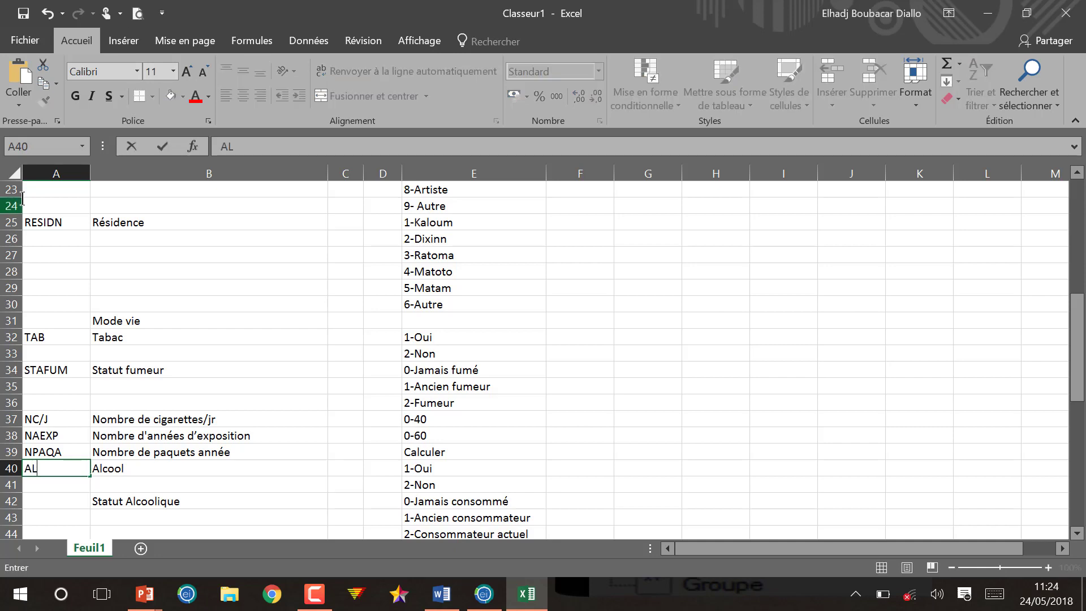
pyautogui.write('COL')
pyautogui.press('Return')
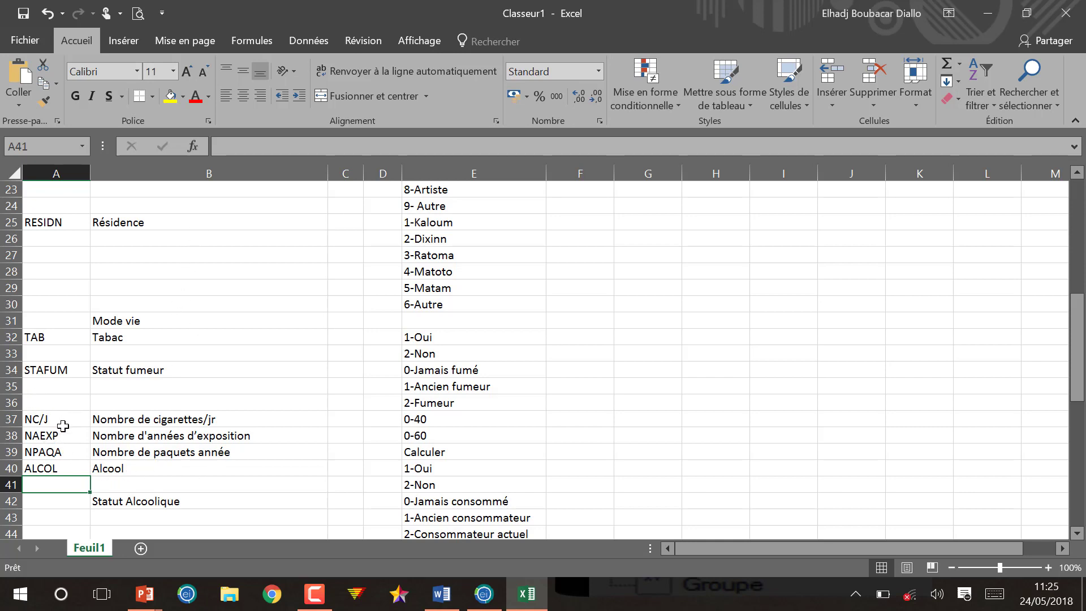
pyautogui.press('Down')
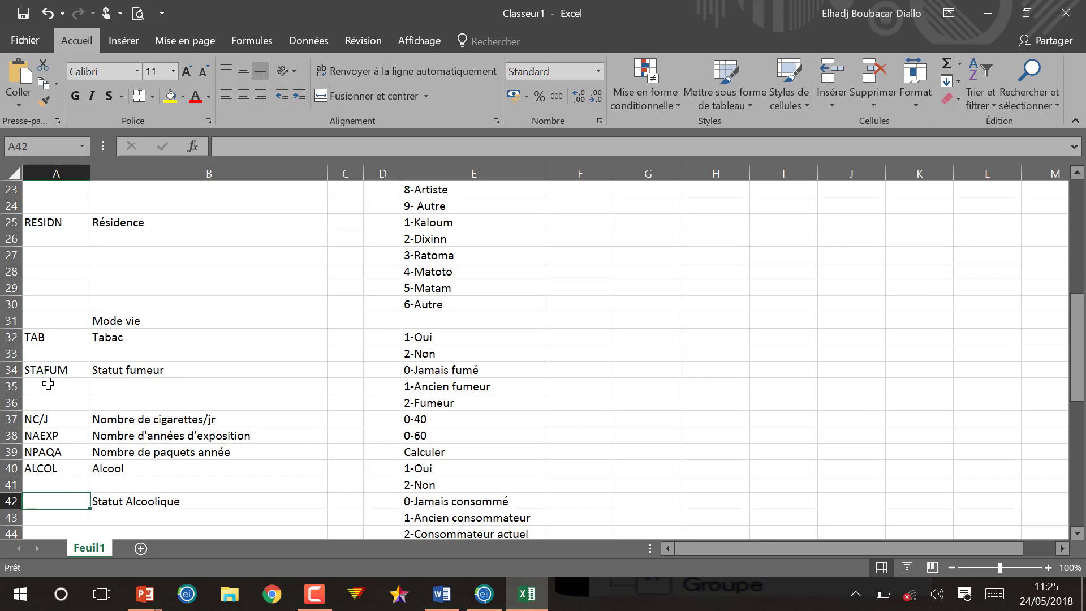
pyautogui.write('STA')
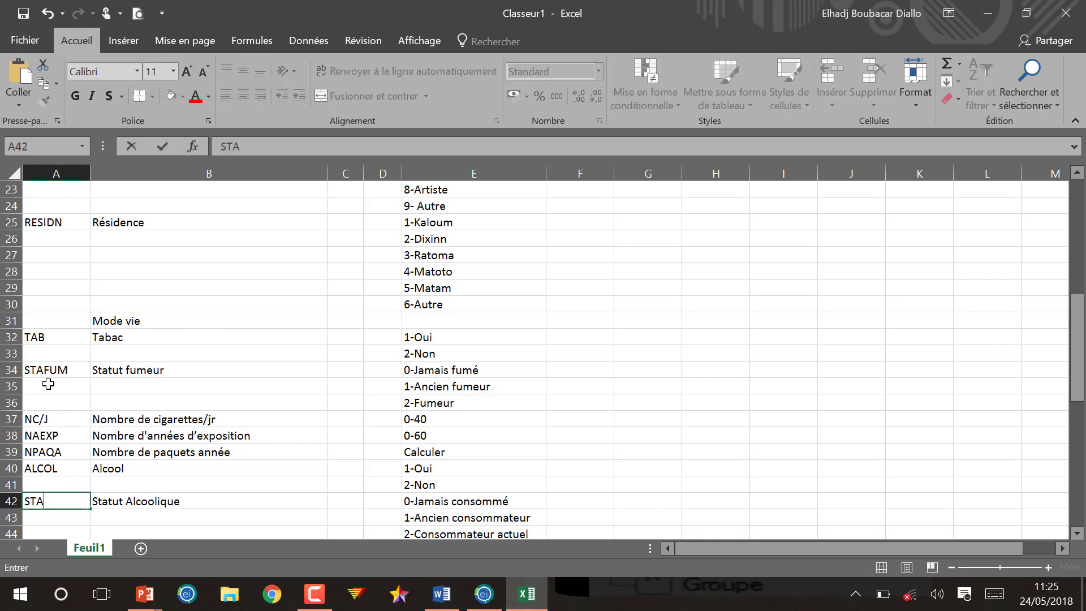
pyautogui.write('ACOL')
pyautogui.hotkey('ctrl', 'Return')
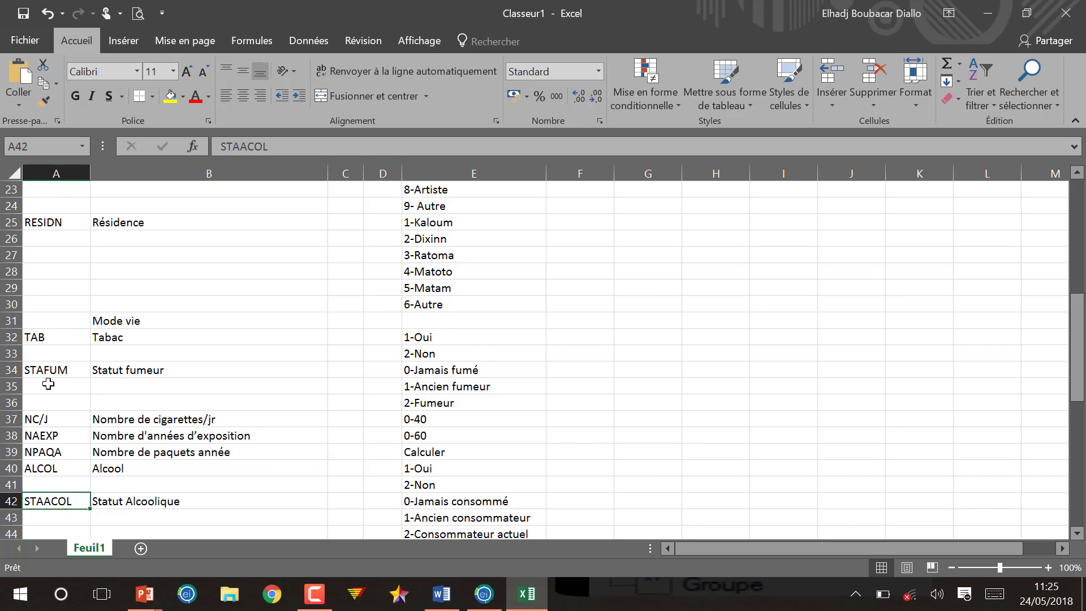
# Step: Replace the Statut Alcoolique variable name in A42 with STA_ACOL
pyautogui.write('STA')
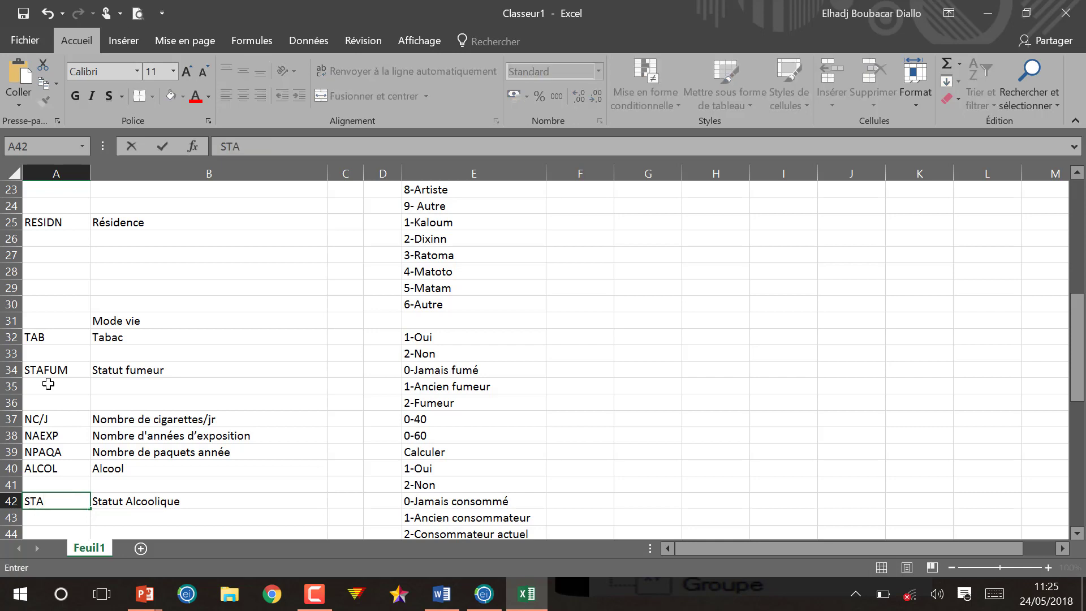
pyautogui.write('_ACOL')
pyautogui.press('Return')
# Step: Enter the variable name NV/J in cell A45 for Nombre de verre/jr
pyautogui.press('Return')
pyautogui.press('Return')
pyautogui.press('Return')
pyautogui.press('Return')
pyautogui.press('Return')
pyautogui.press('Return')
pyautogui.press('Return')
pyautogui.press('Down')
pyautogui.press('Down')
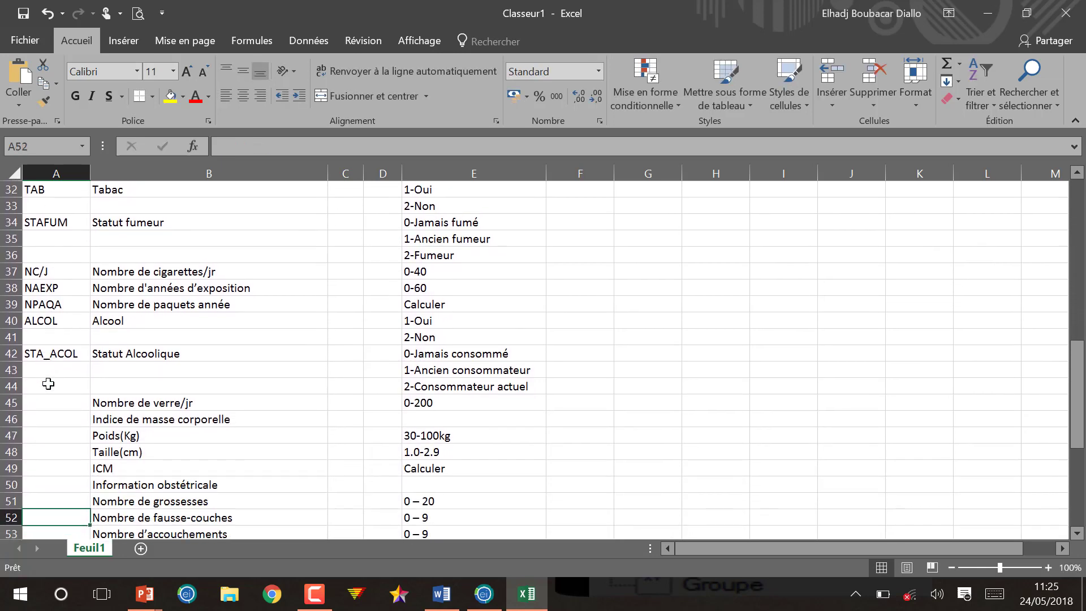
pyautogui.press('Up')
pyautogui.press('Up')
pyautogui.press('Up')
pyautogui.press('Up')
pyautogui.press('Up')
pyautogui.press('Up')
pyautogui.press('Up')
pyautogui.press('Up')
pyautogui.press('Up')
pyautogui.press('Up')
pyautogui.press('Down')
pyautogui.press('Down')
pyautogui.press('Down')
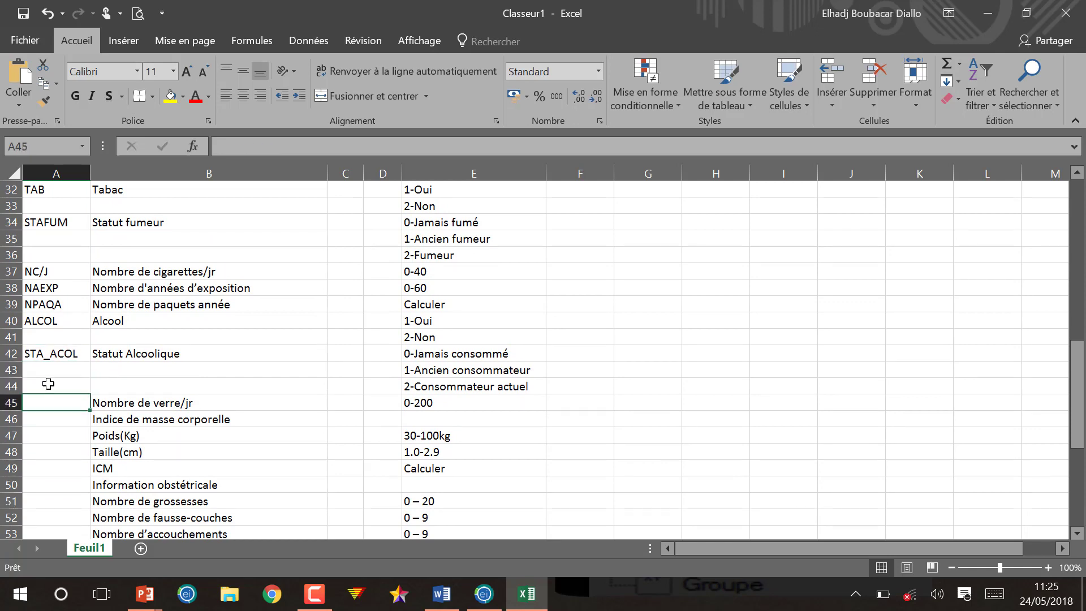
pyautogui.write('NV/J')
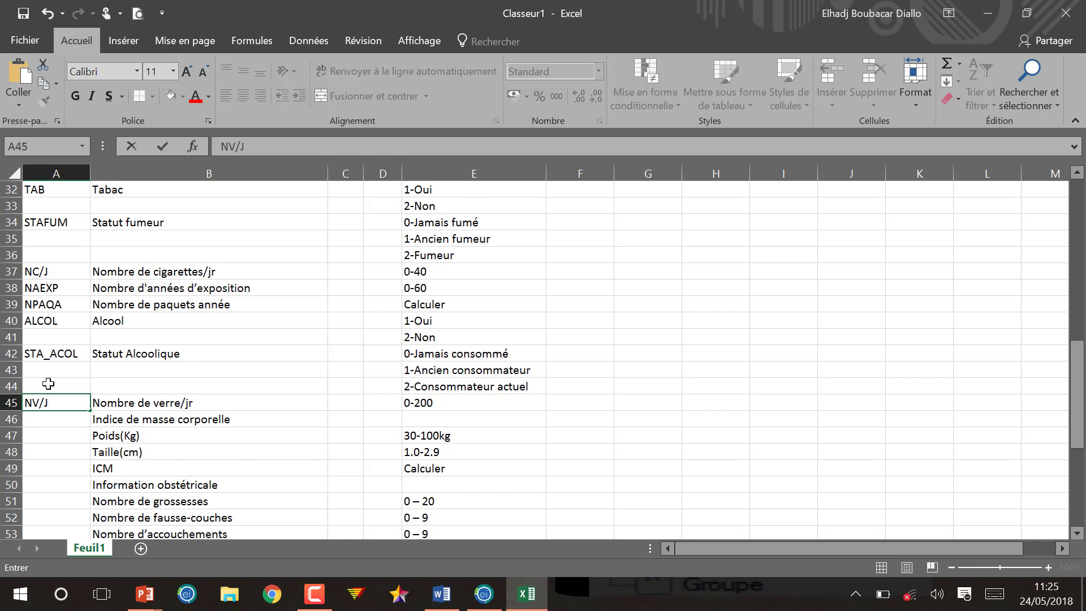
pyautogui.press('Return')
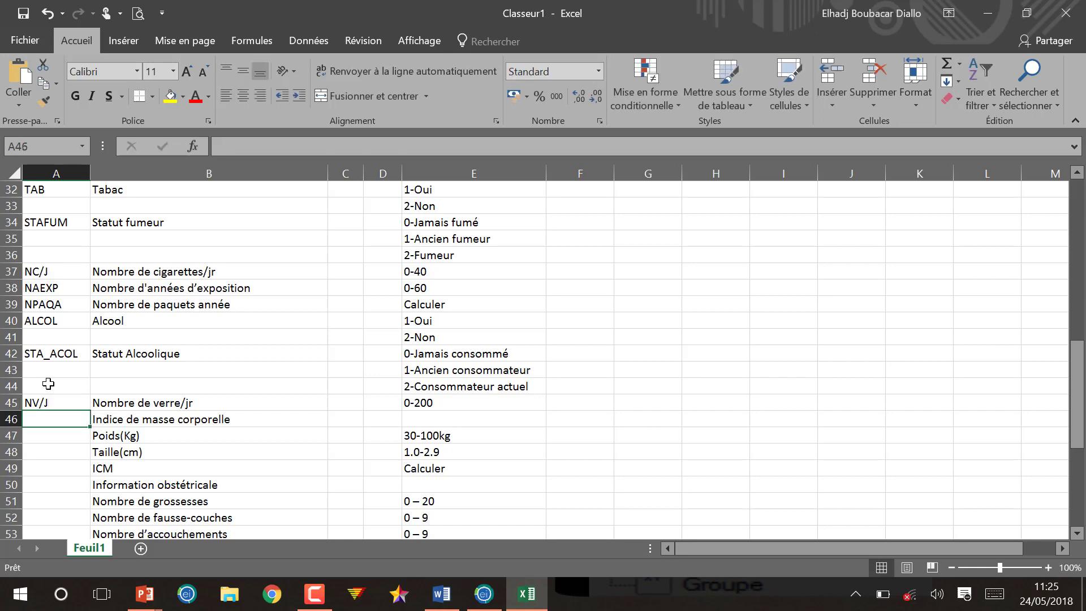
# Step: Name the weight, height and ICM variables POIDS, TAIL and ICM1 in cells A47 to A49
pyautogui.press('Down')
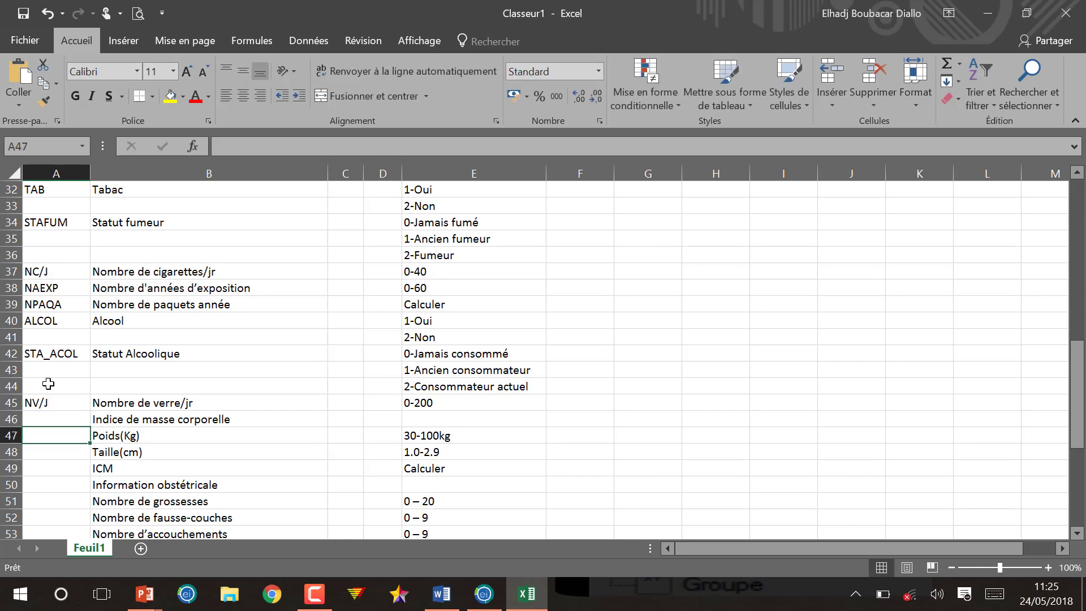
pyautogui.write('POIDS')
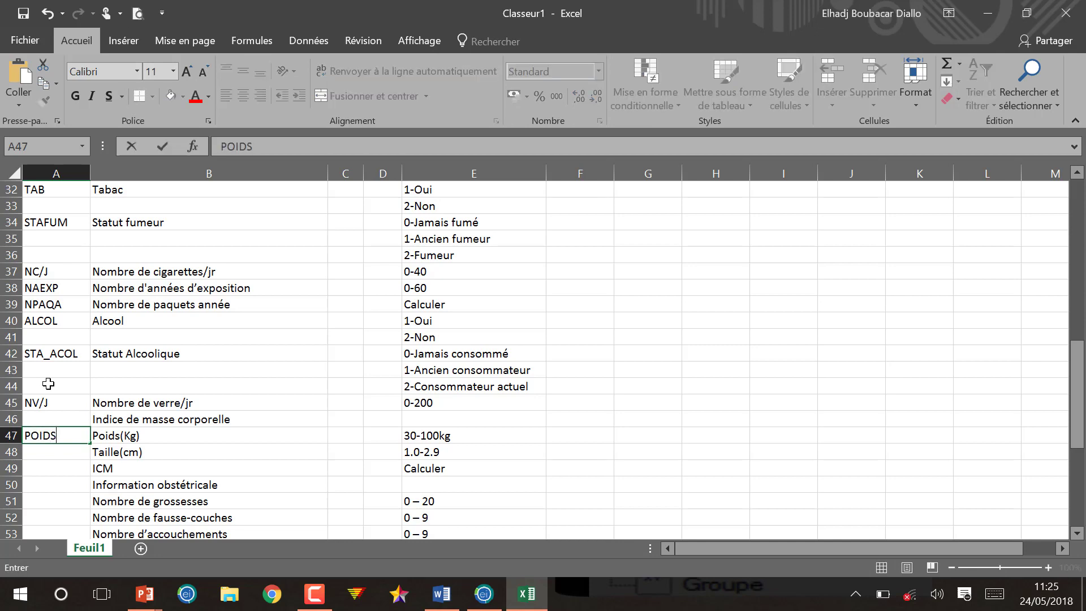
pyautogui.press('Return')
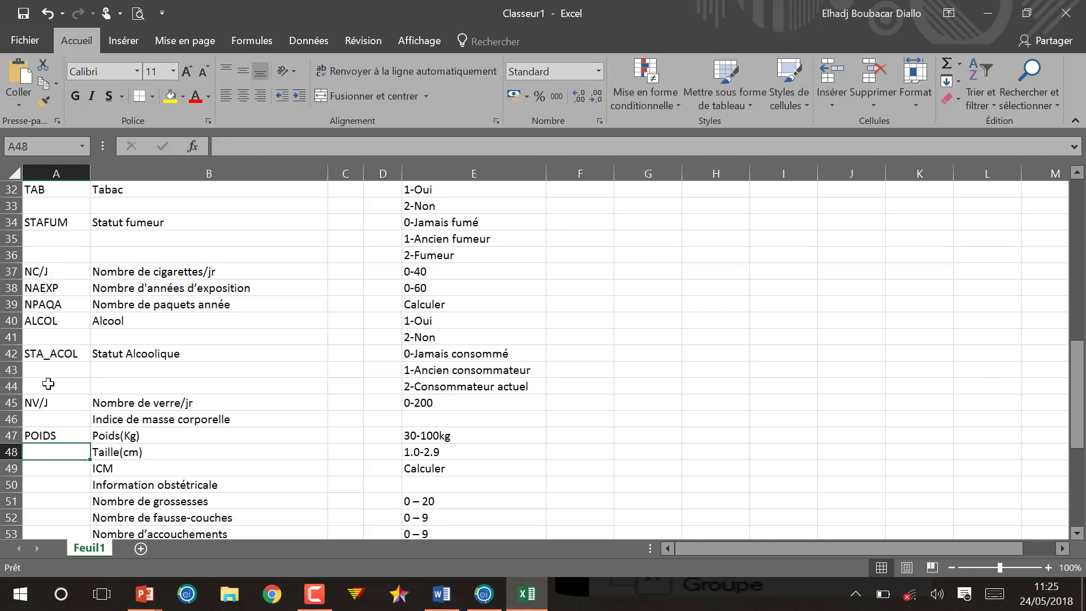
pyautogui.write('TAIL')
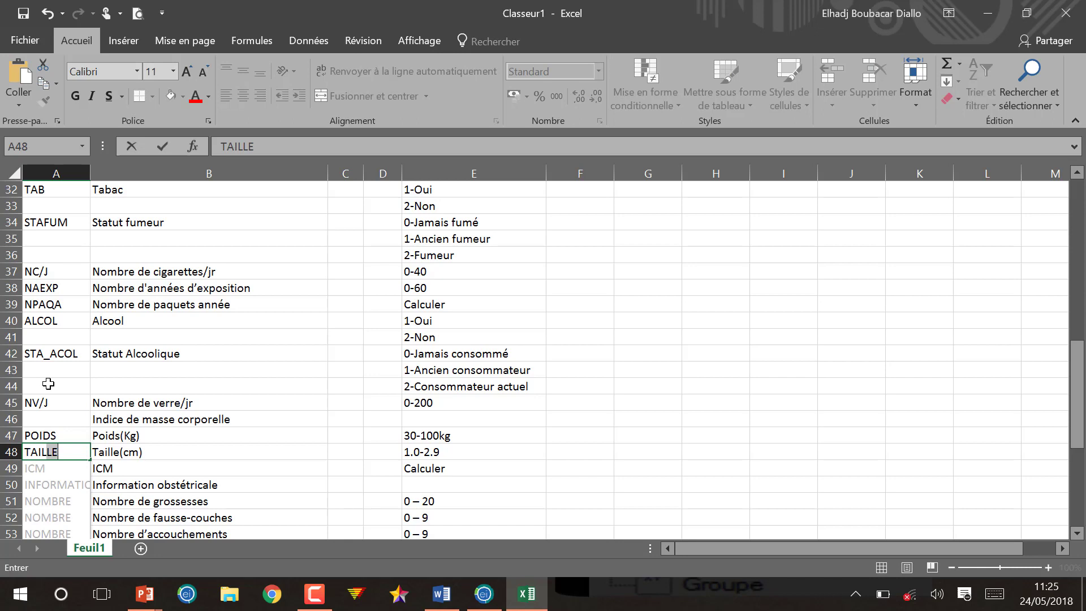
pyautogui.press('BackSpace')
pyautogui.press('Return')
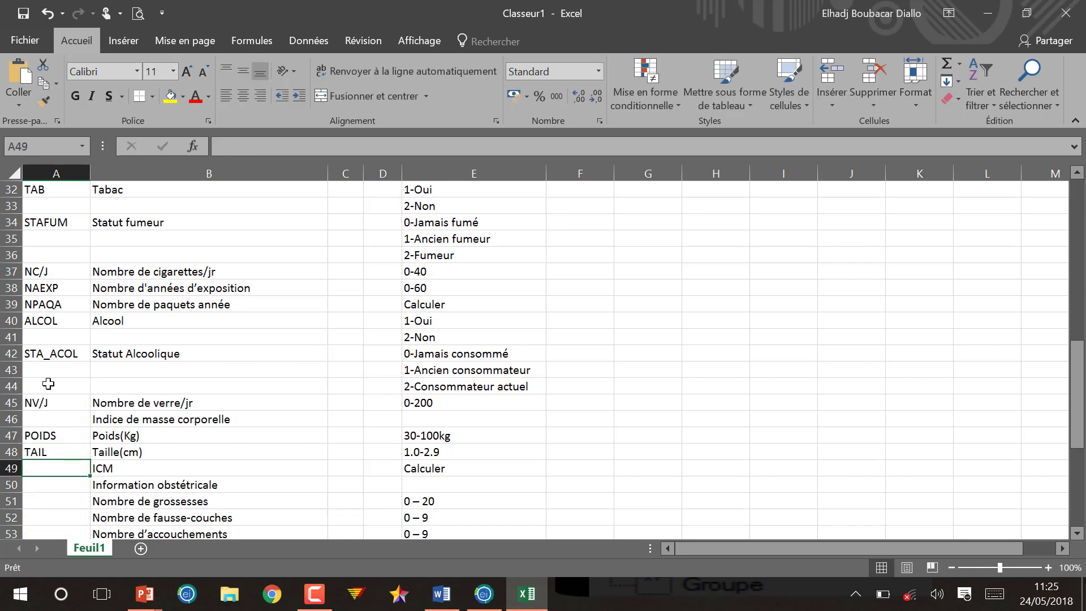
pyautogui.write('I')
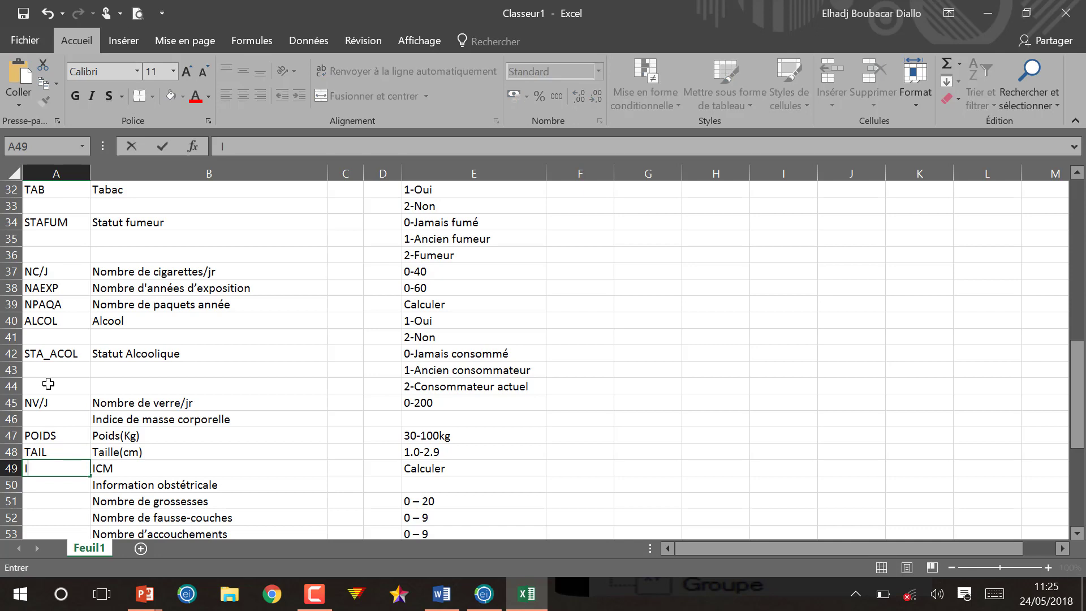
pyautogui.write('C')
pyautogui.press('BackSpace')
pyautogui.write('CM1')
pyautogui.press('Return')
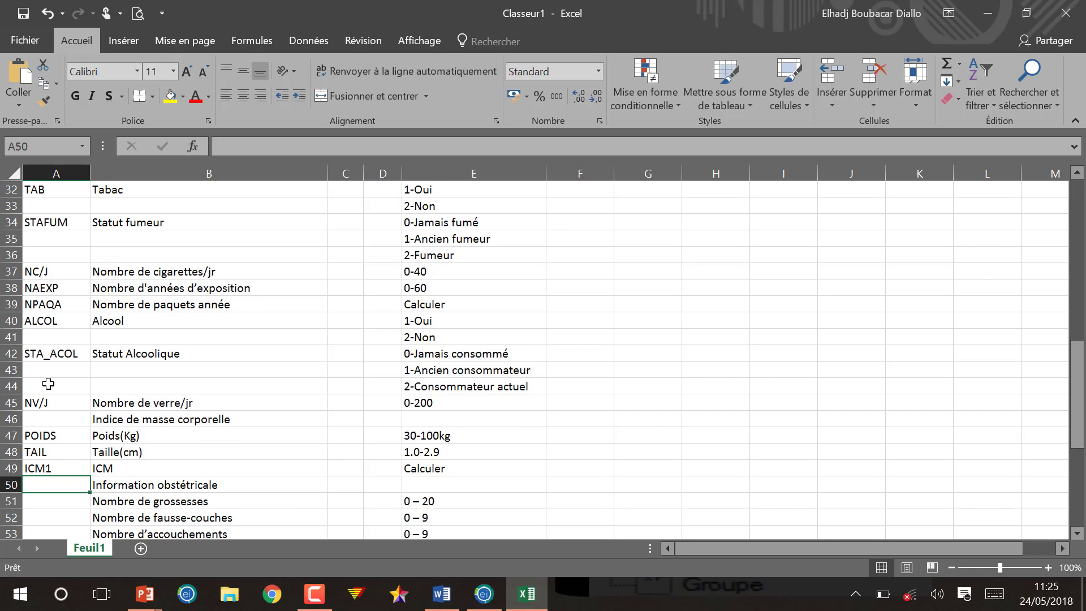
# Step: Enter the variable name NG in cell A51 for Nombre de grossesses
pyautogui.press('Down')
pyautogui.write('NG')
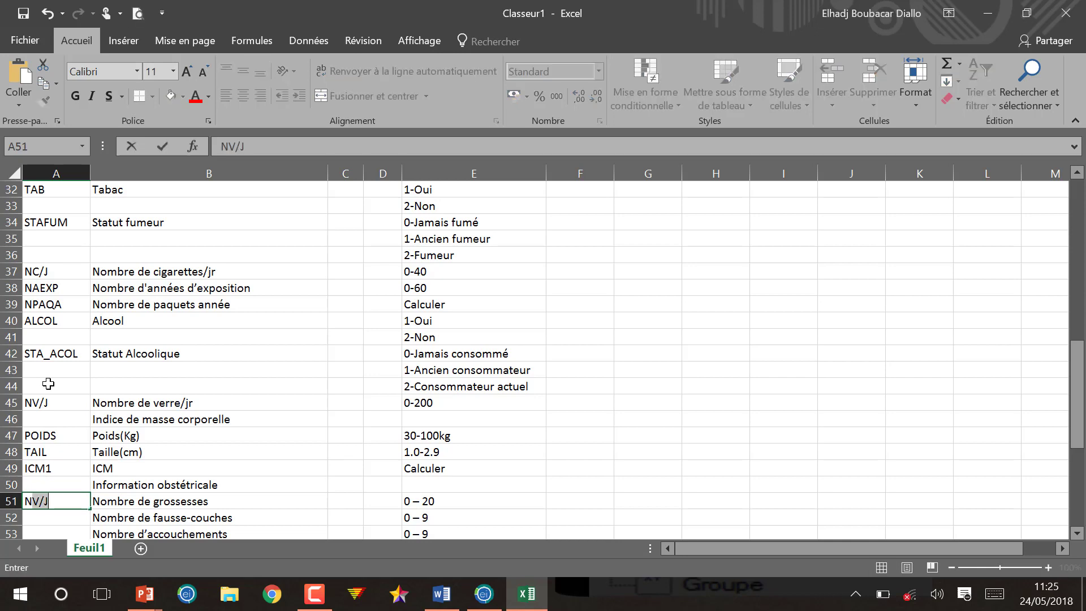
pyautogui.press('Return')
# Step: Look over the remaining unnamed variables in the obstetric and infection sections down to Commentaire, returning to cell A52
pyautogui.press('Down')
pyautogui.press('Down')
pyautogui.press('Down')
pyautogui.press('Down')
pyautogui.press('Down')
pyautogui.press('Down')
pyautogui.press('Down')
pyautogui.press('Down')
pyautogui.press('Down')
pyautogui.press('Down')
pyautogui.press('Down')
pyautogui.press('Down')
pyautogui.press('Down')
pyautogui.press('Down')
pyautogui.press('Down')
pyautogui.press('Down')
pyautogui.press('Down')
pyautogui.press('Down')
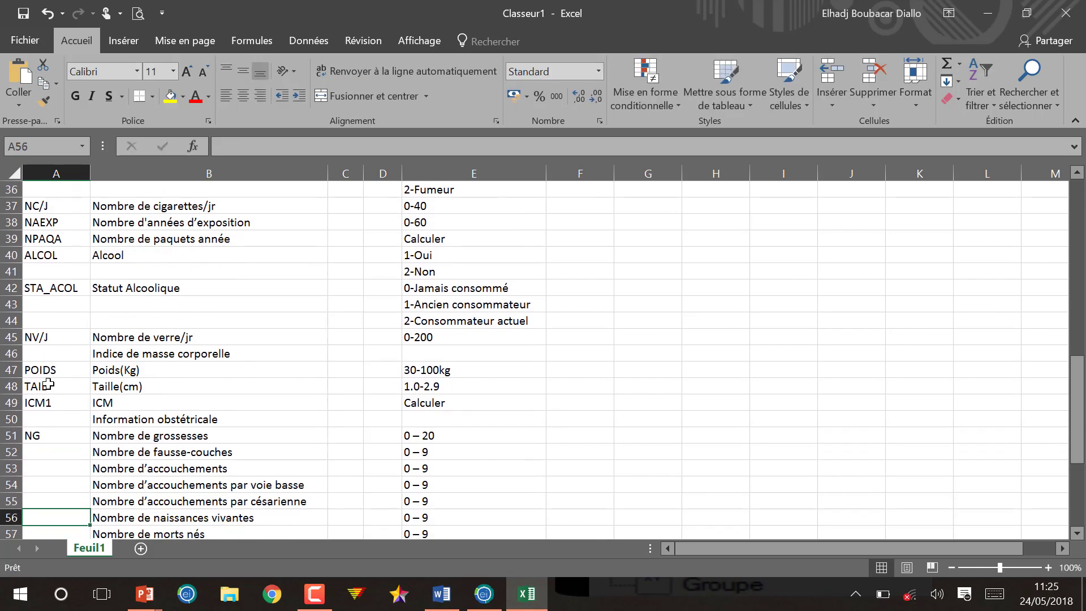
pyautogui.press('Up')
pyautogui.press('Up')
pyautogui.press('Up')
pyautogui.press('Up')
pyautogui.press('Up')
pyautogui.press('Up')
pyautogui.press('Up')
pyautogui.press('Up')
pyautogui.press('Up')
pyautogui.press('Up')
pyautogui.press('Up')
pyautogui.press('Up')
pyautogui.press('Up')
pyautogui.press('Up')
pyautogui.press('Up')
pyautogui.press('Up')
pyautogui.press('Up')
pyautogui.press('Up')
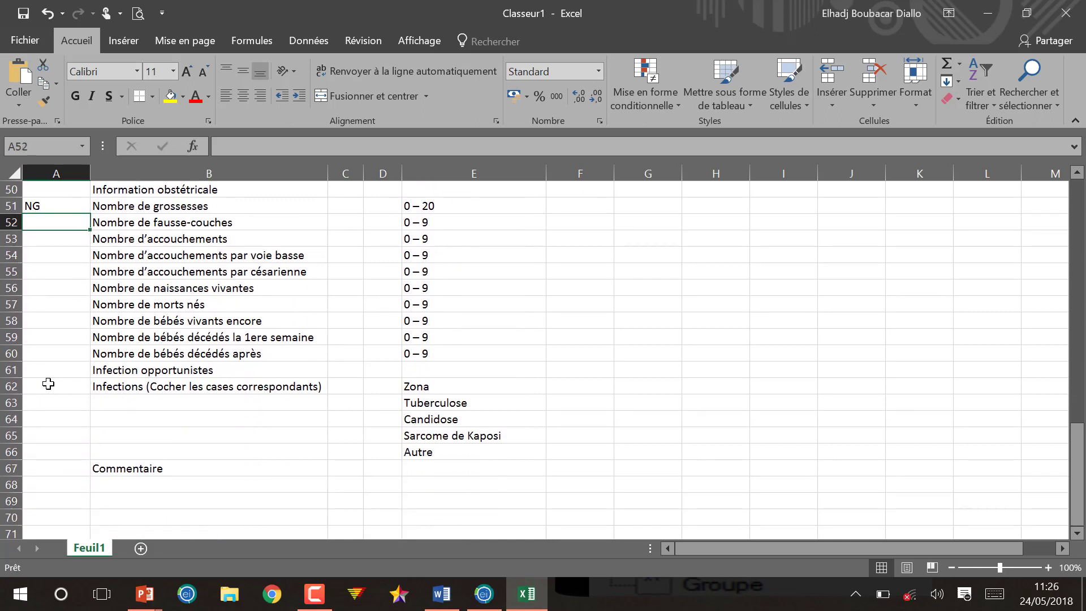
# Step: Name the miscarriage, delivery and vaginal delivery counts NFC, NAC and NACVB in cells A52 to A54
pyautogui.write('NFC')
pyautogui.press('Return')
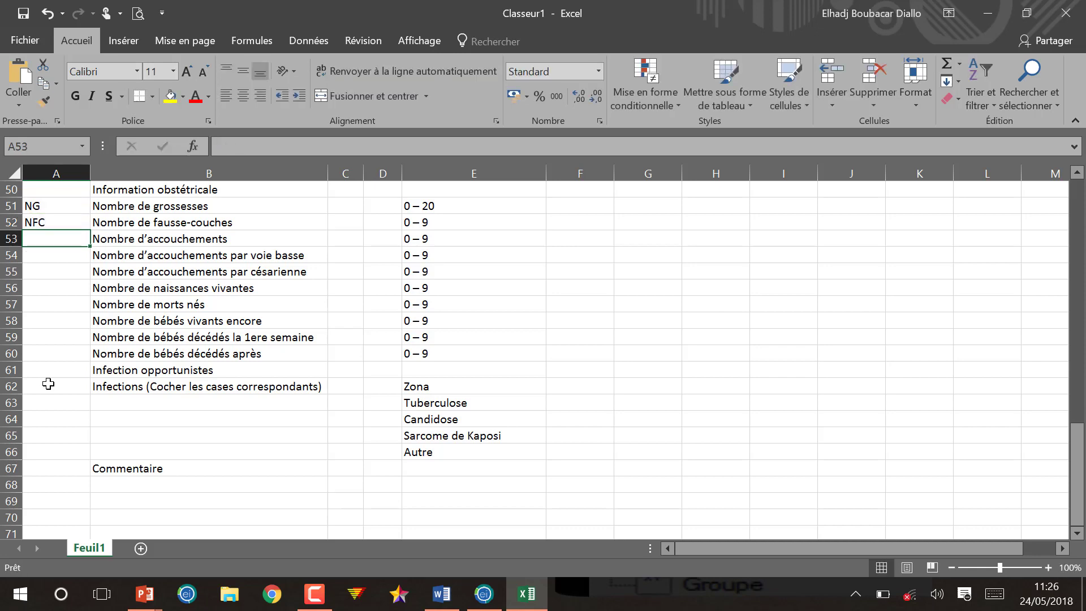
pyautogui.write('NAC')
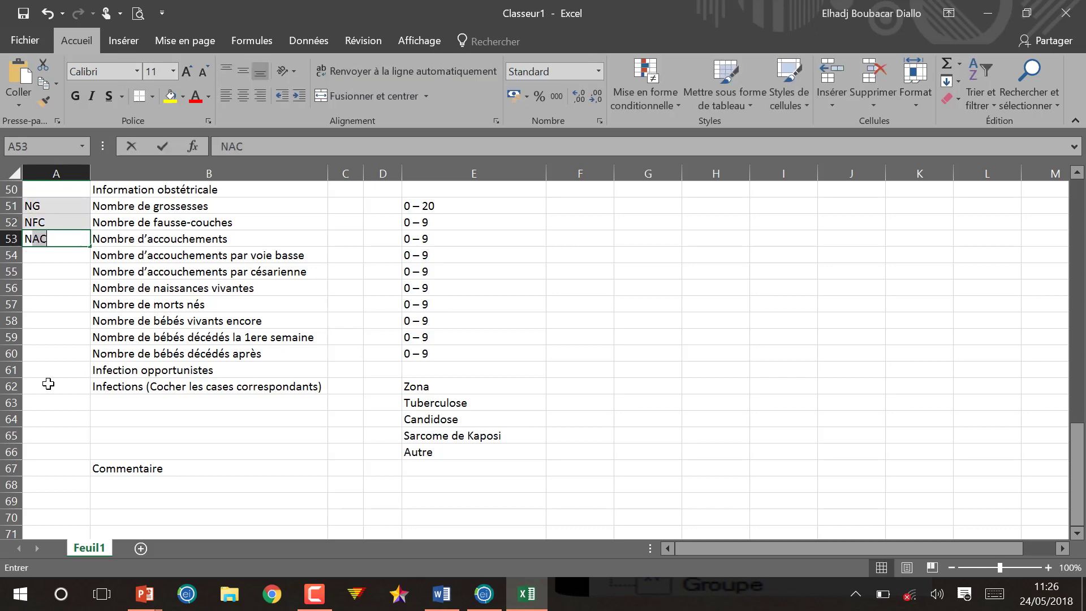
pyautogui.press('Return')
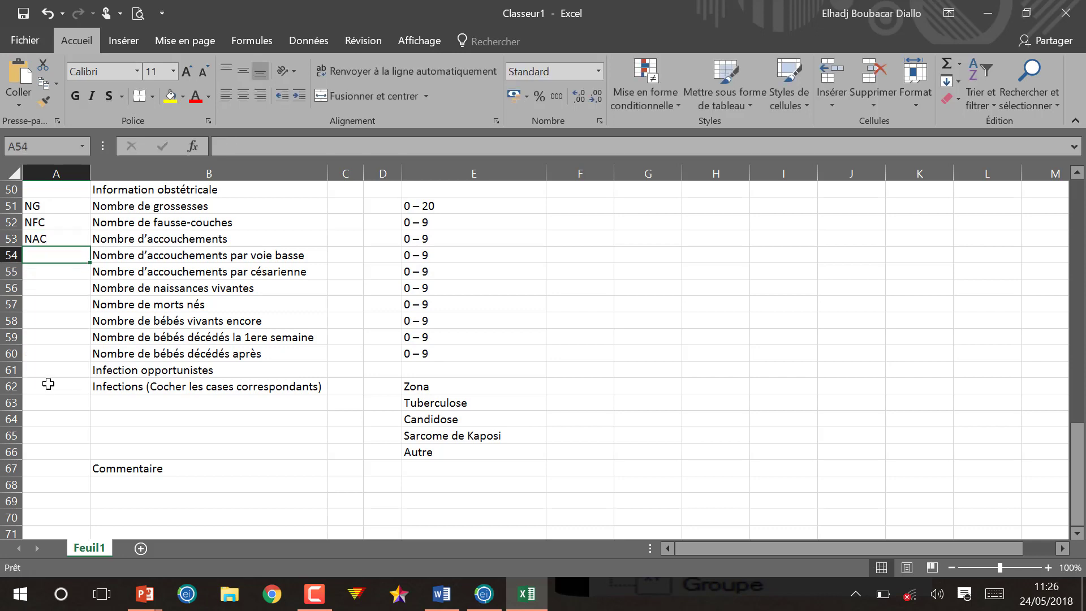
pyautogui.write('NAC')
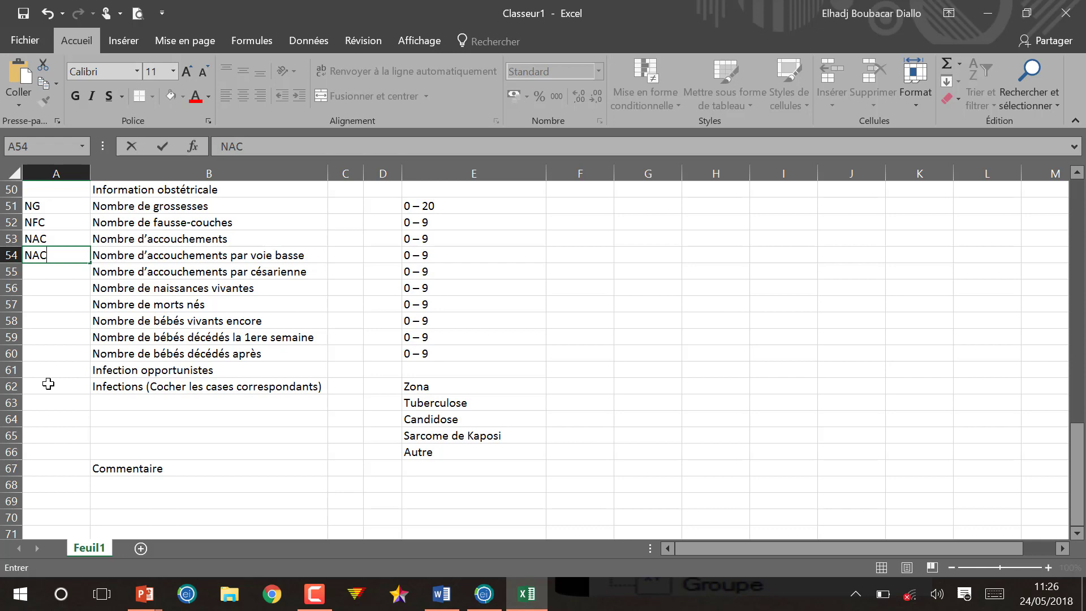
pyautogui.write('/V')
pyautogui.write('B')
pyautogui.press('Return')
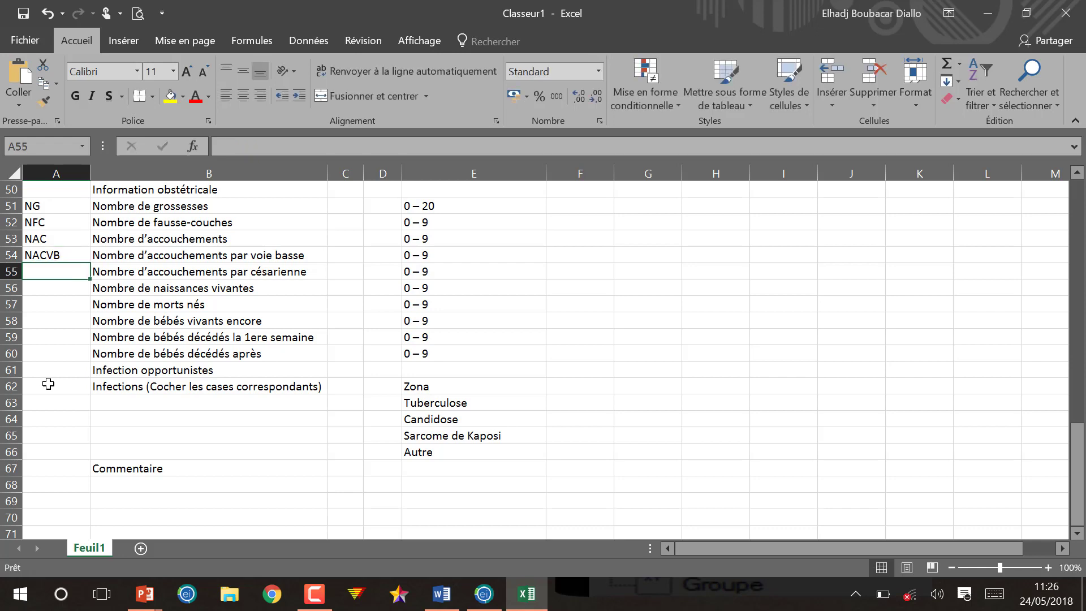
# Step: Enter the variable name NCES in cell A55 for Nombre d'accouchements par césarienne
pyautogui.write('N')
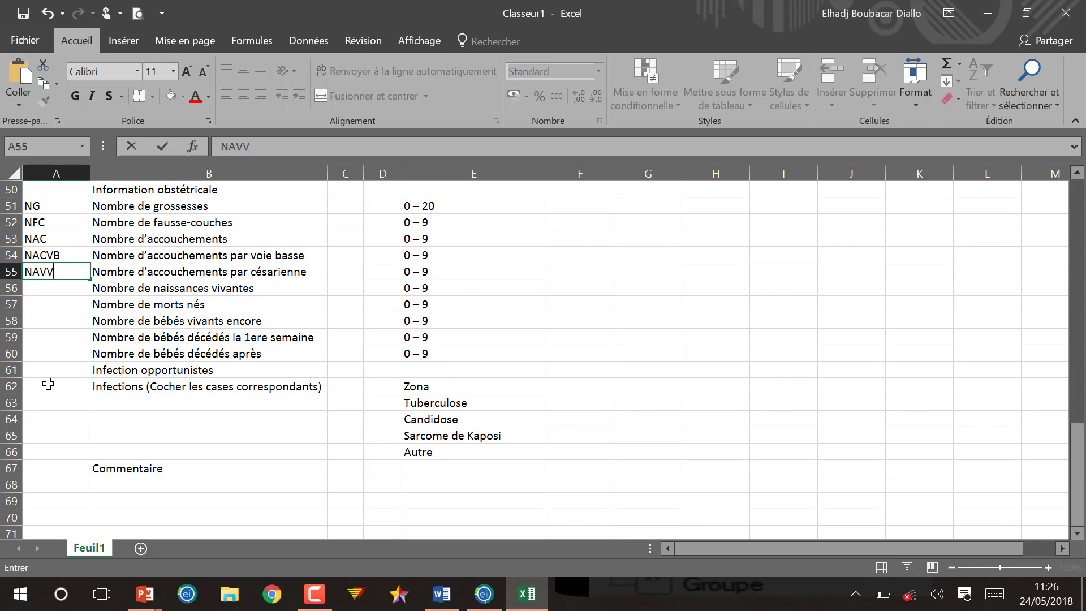
pyautogui.write('AVV')
pyautogui.press('BackSpace')
pyautogui.press('BackSpace')
pyautogui.press('BackSpace')
pyautogui.press('Up')
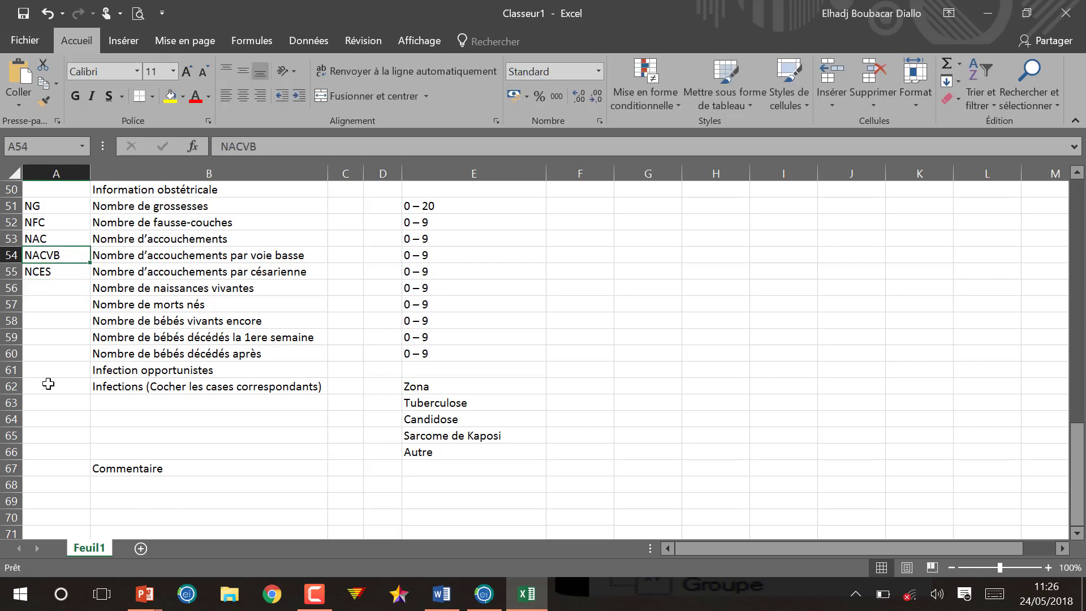
pyautogui.press('Down')
pyautogui.press('Down')
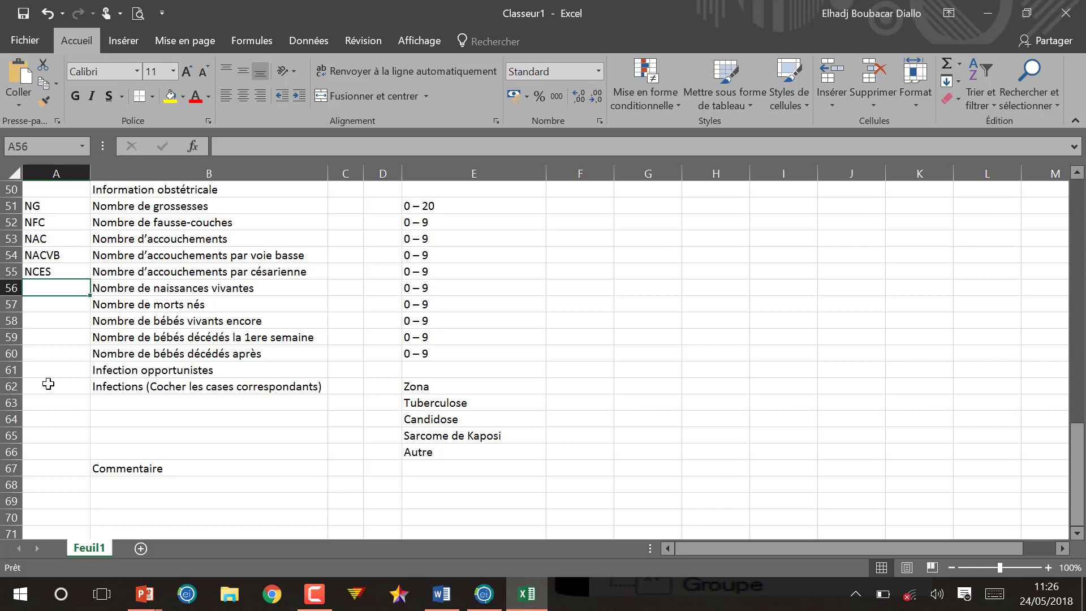
# Step: Name the live birth, stillbirth and surviving baby counts NNV, NMN and NBVE in cells A56 to A58
pyautogui.write('NNV')
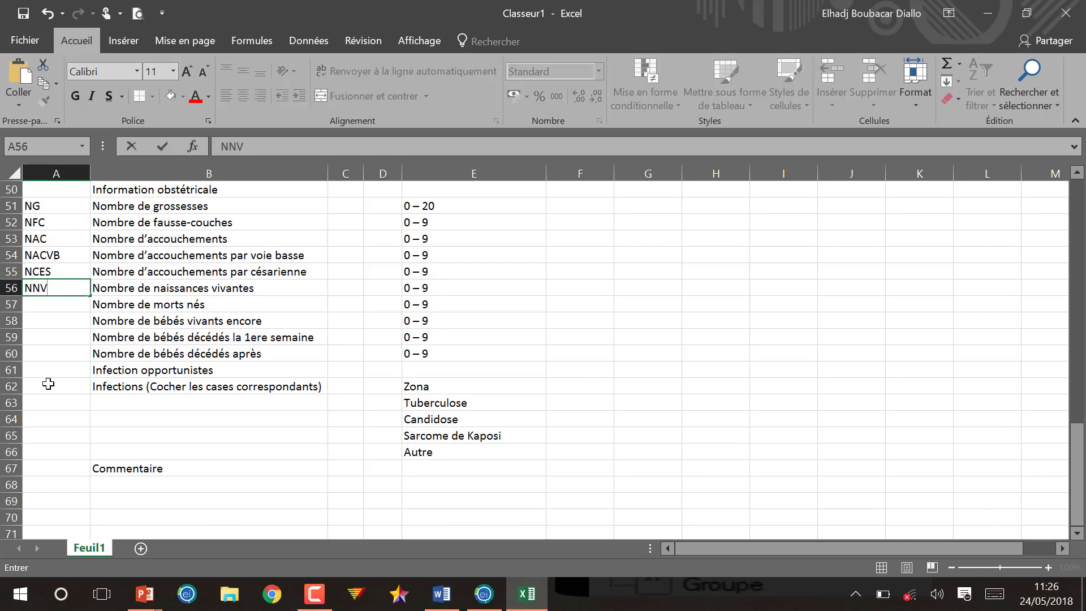
pyautogui.press('Return')
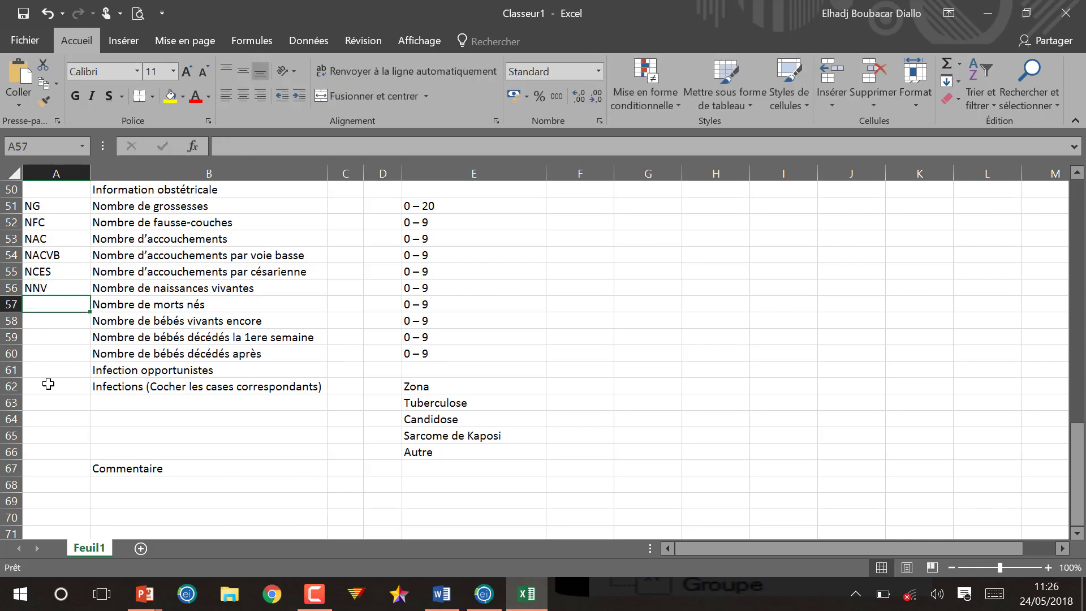
pyautogui.write('NMN')
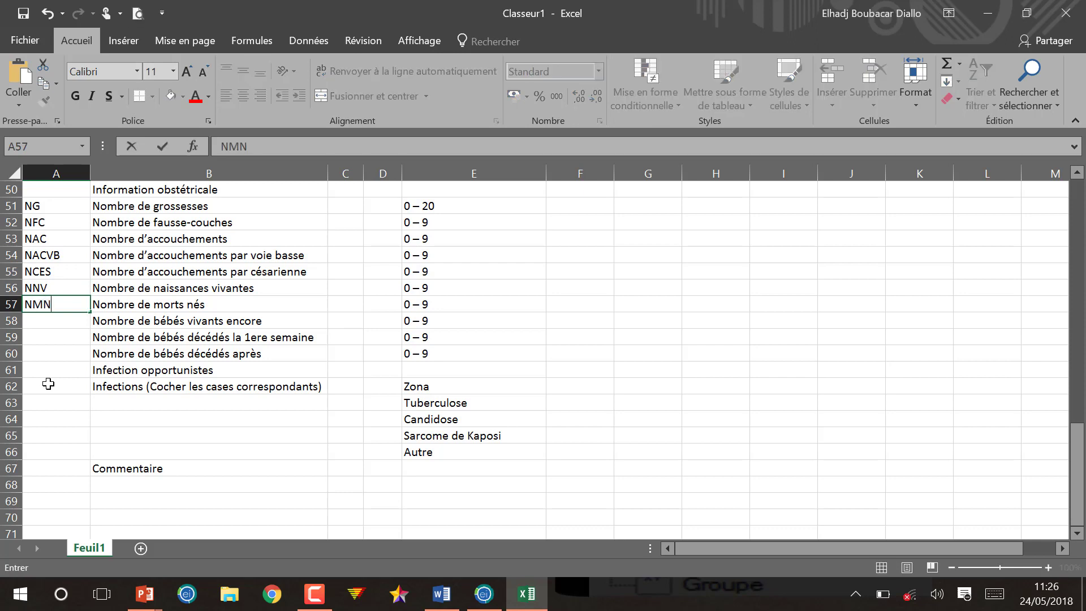
pyautogui.press('Return')
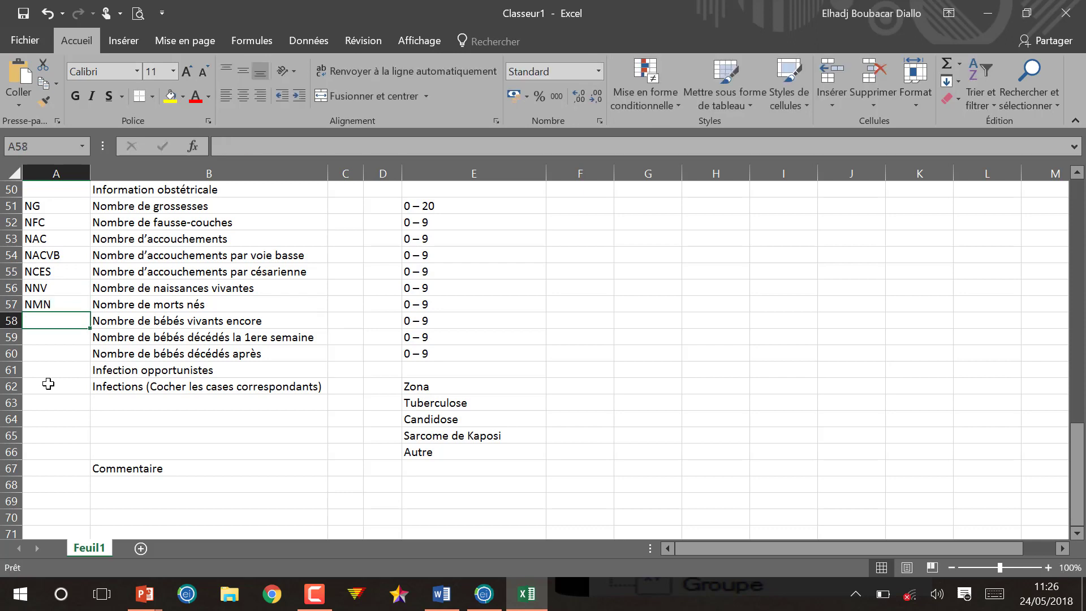
pyautogui.write('NB')
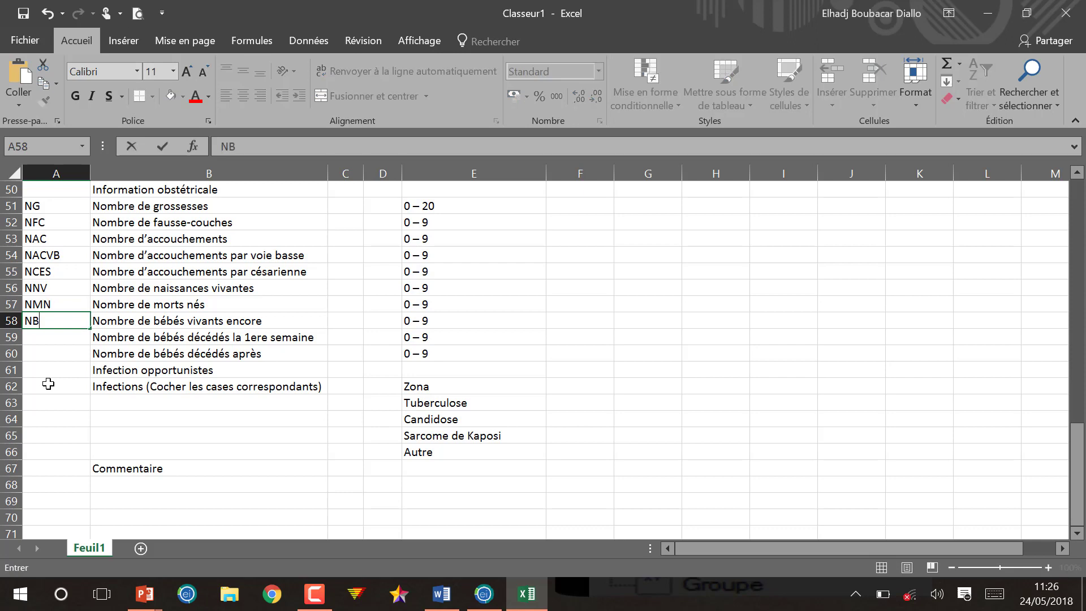
pyautogui.write('VE')
pyautogui.press('Return')
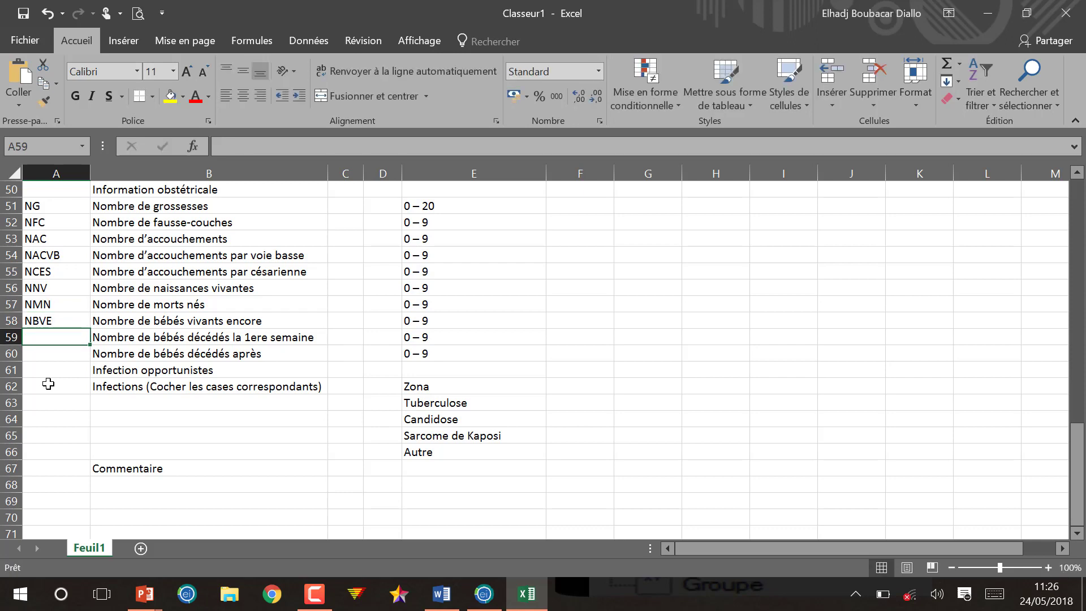
# Step: Enter the variable names NBD1 and NBDA in cells A59 and A60 for the two counts of deceased babies
pyautogui.write('B')
pyautogui.write('NBD')
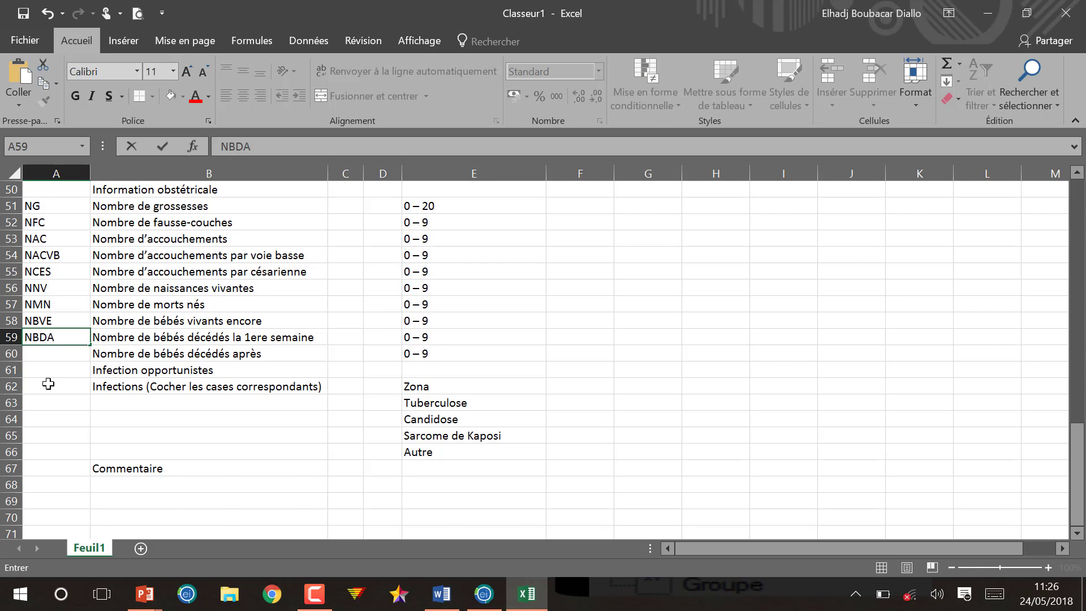
pyautogui.press('BackSpace')
pyautogui.press('Return')
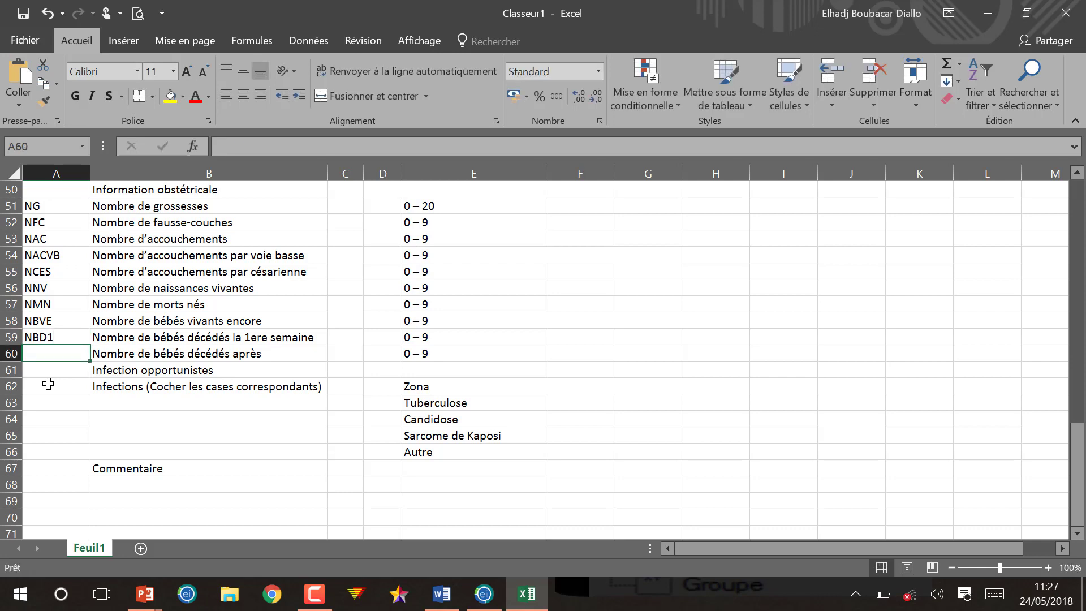
pyautogui.write('NB')
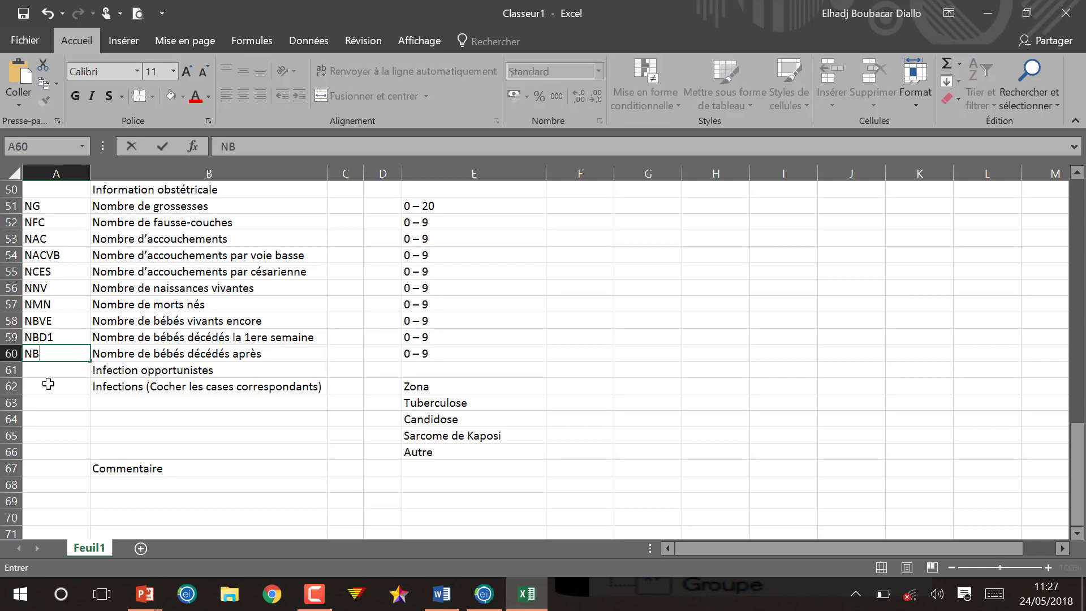
pyautogui.write('DA')
pyautogui.press('Return')
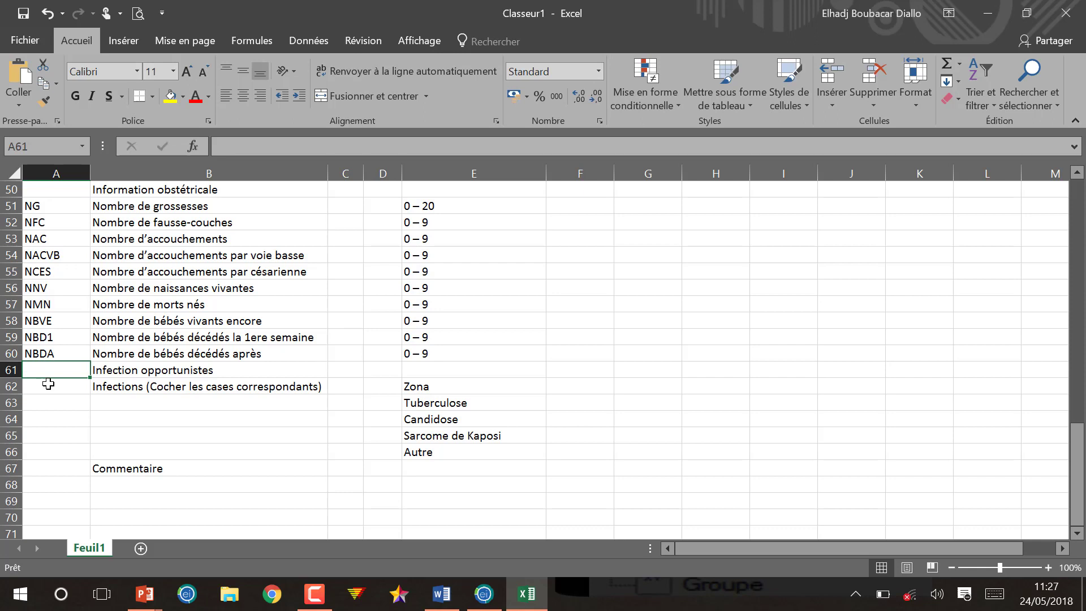
# Step: Try to move the infection list from E62:E66 to column B starting at B63, and undo the move
pyautogui.click(48, 384)
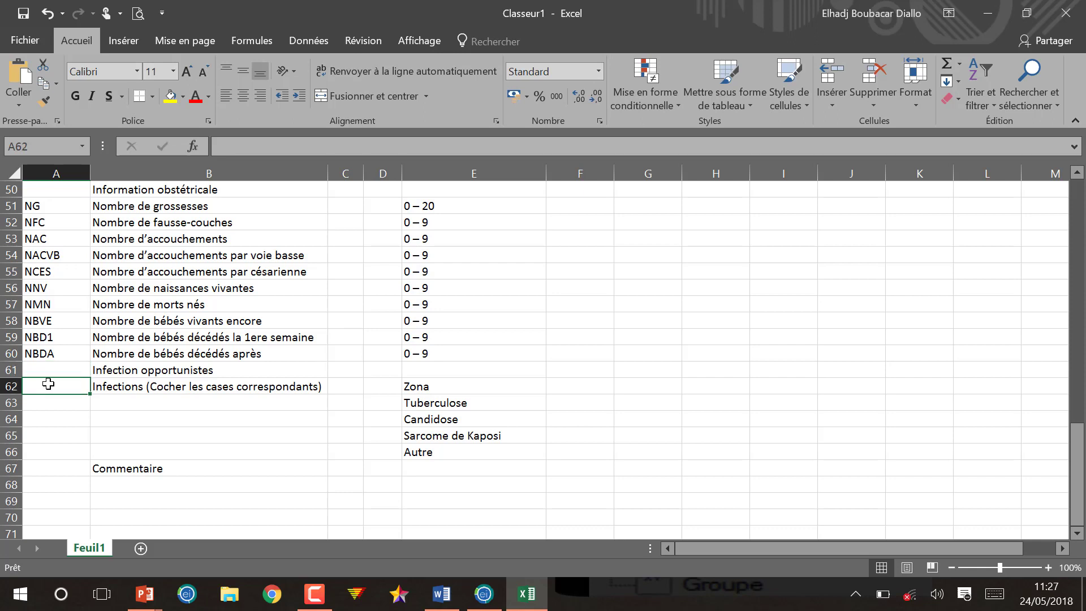
pyautogui.press('Down')
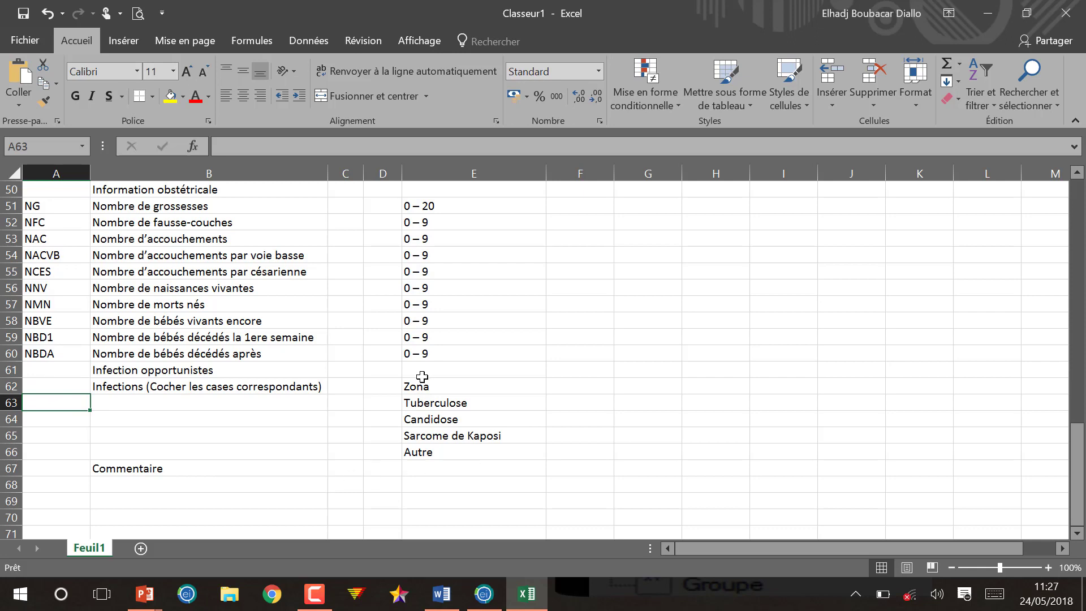
pyautogui.moveTo(423, 386); pyautogui.dragTo(418, 450)
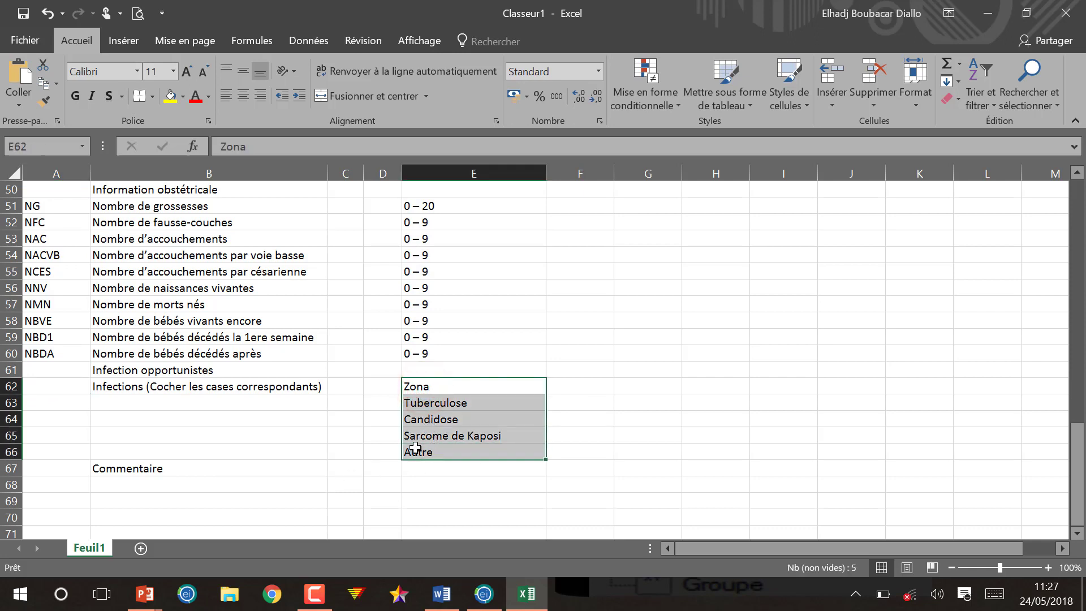
pyautogui.hotkey('ctrl', 'c')
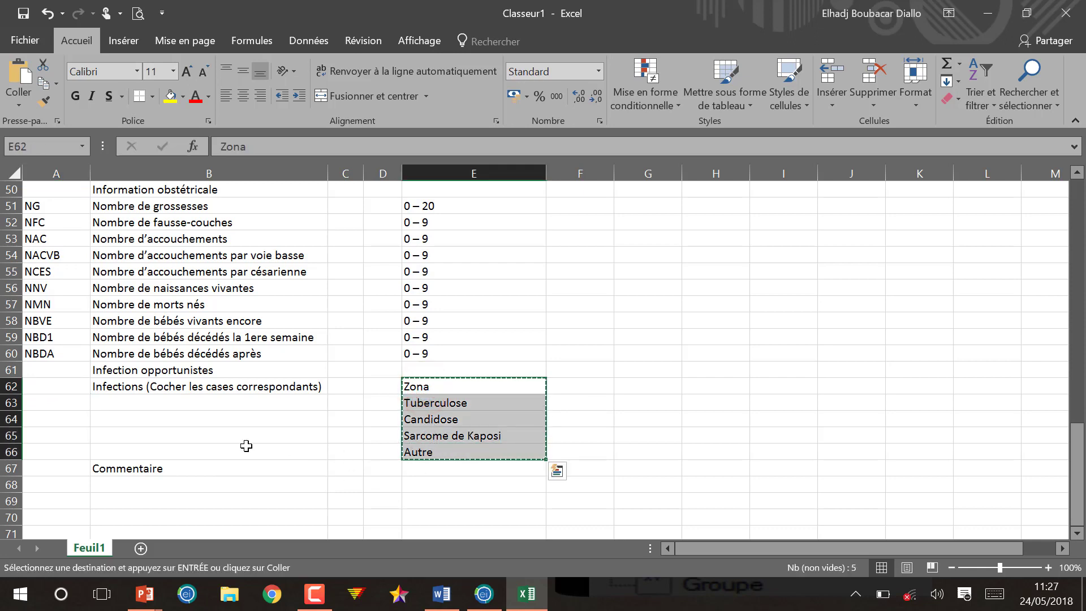
pyautogui.click(193, 403)
pyautogui.press('Return')
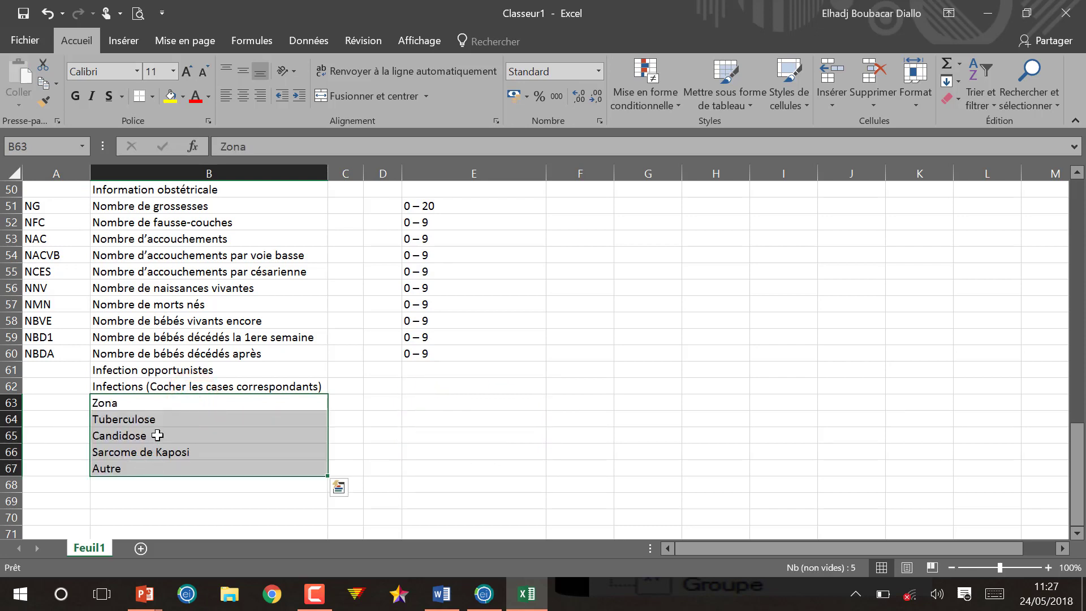
pyautogui.hotkey('ctrl', 'z')
# Step: Move the Commentaire entry from B67 down to B69
pyautogui.click(151, 469)
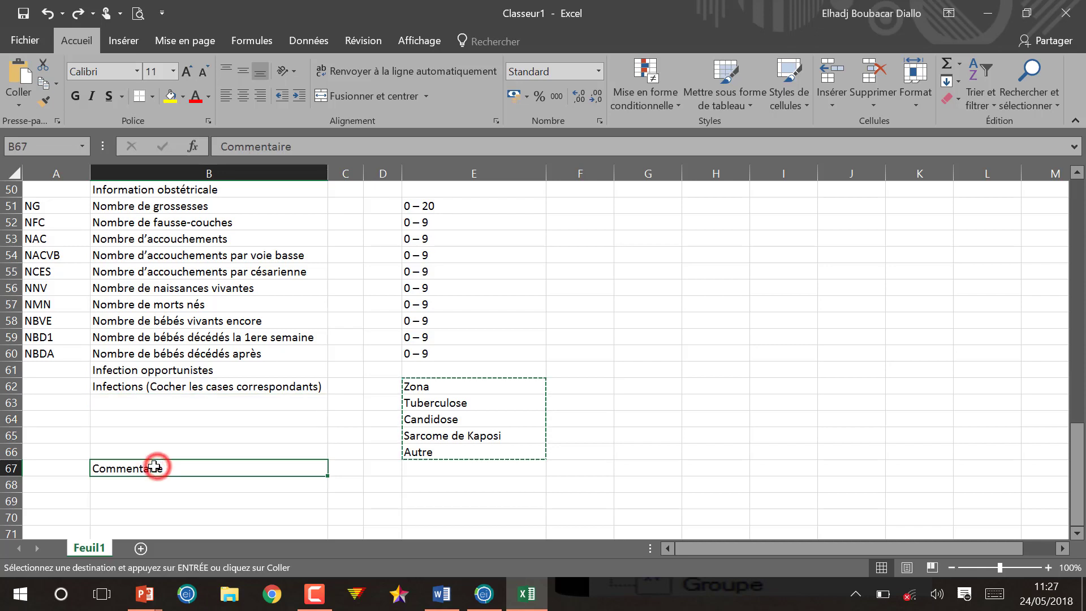
pyautogui.hotkey('ctrl', 'c')
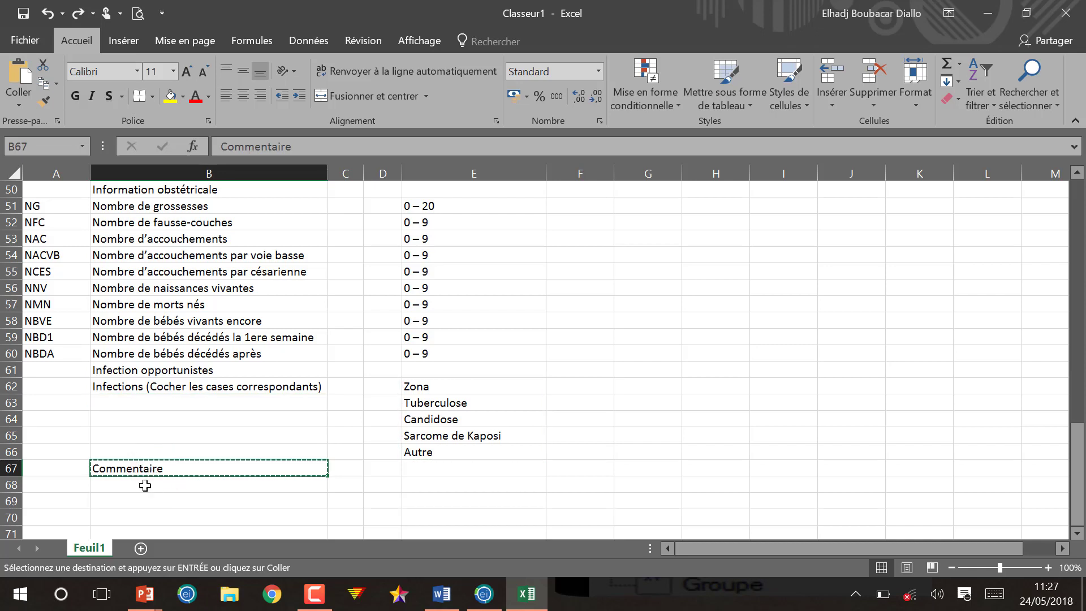
pyautogui.click(135, 501)
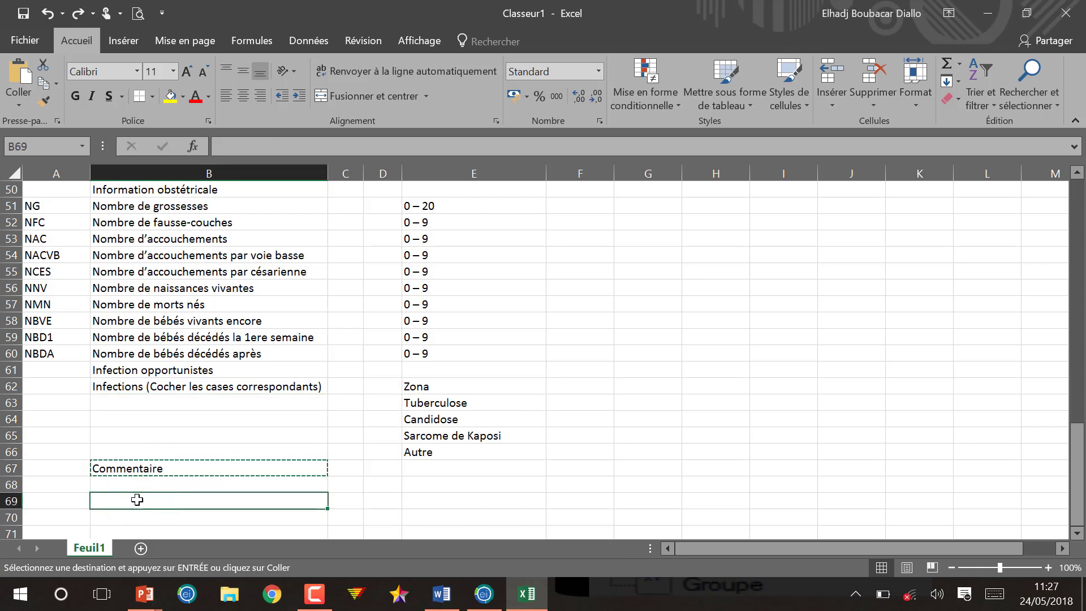
pyautogui.hotkey('ctrl', 'v')
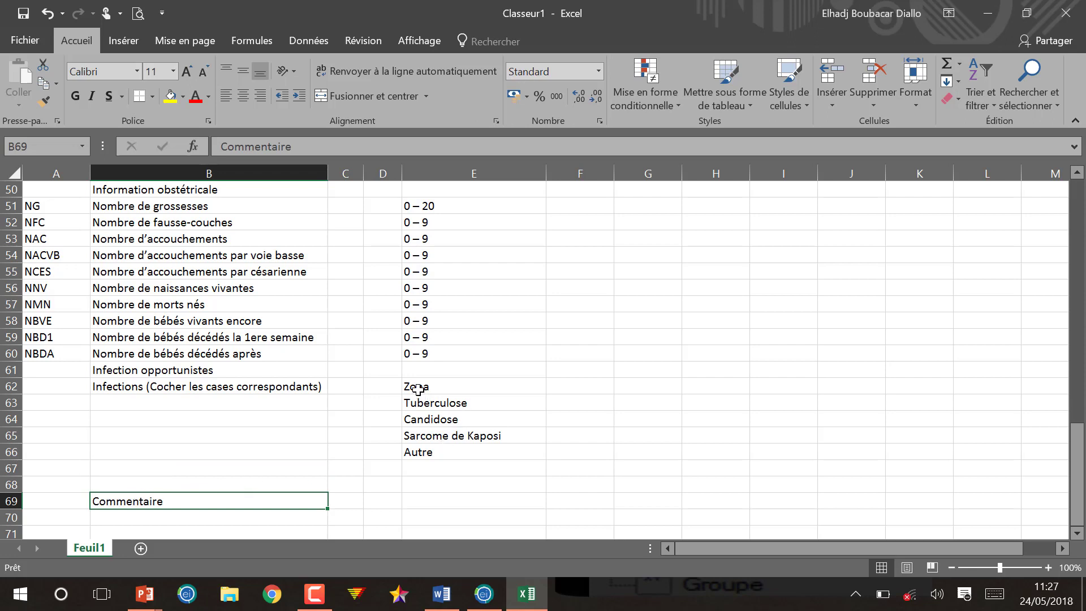
# Step: Move the infection list Zona to Autre from E62:E66 to column B starting at B63
pyautogui.moveTo(421, 386); pyautogui.dragTo(423, 447)
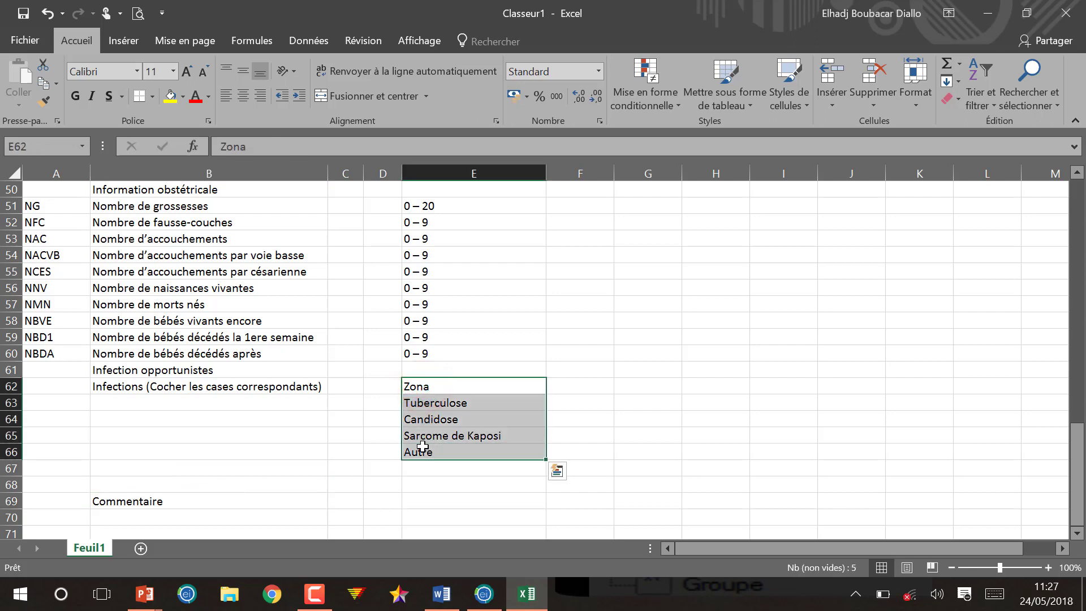
pyautogui.hotkey('ctrl', 'x')
pyautogui.click(192, 401)
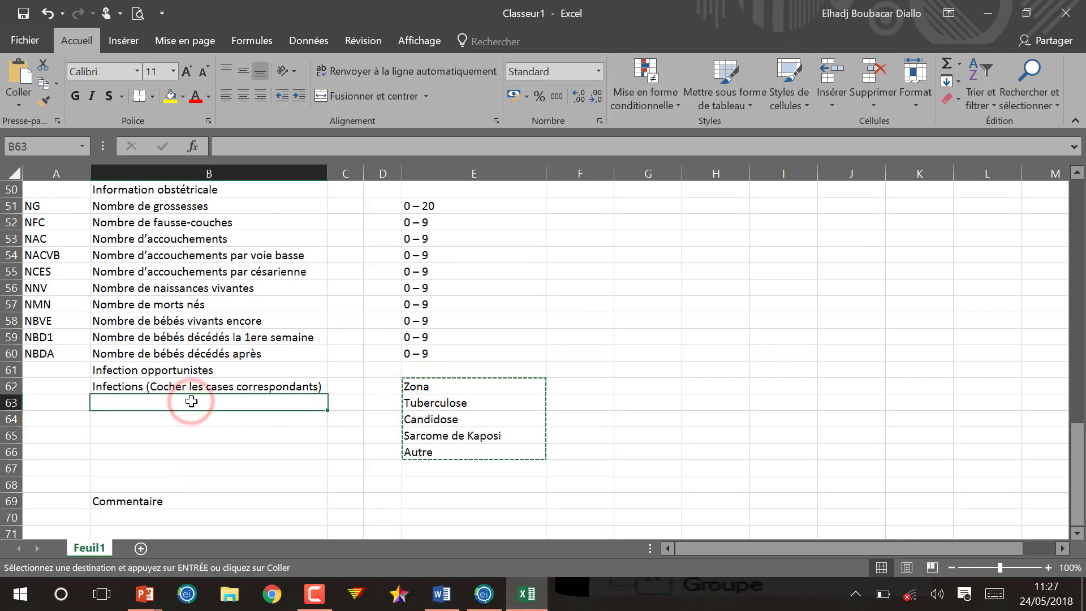
pyautogui.hotkey('ctrl', 'v')
# Step: Enter the variable names ZONA and TB in cells A63 and A64 for Zona and Tuberculose
pyautogui.click(73, 405)
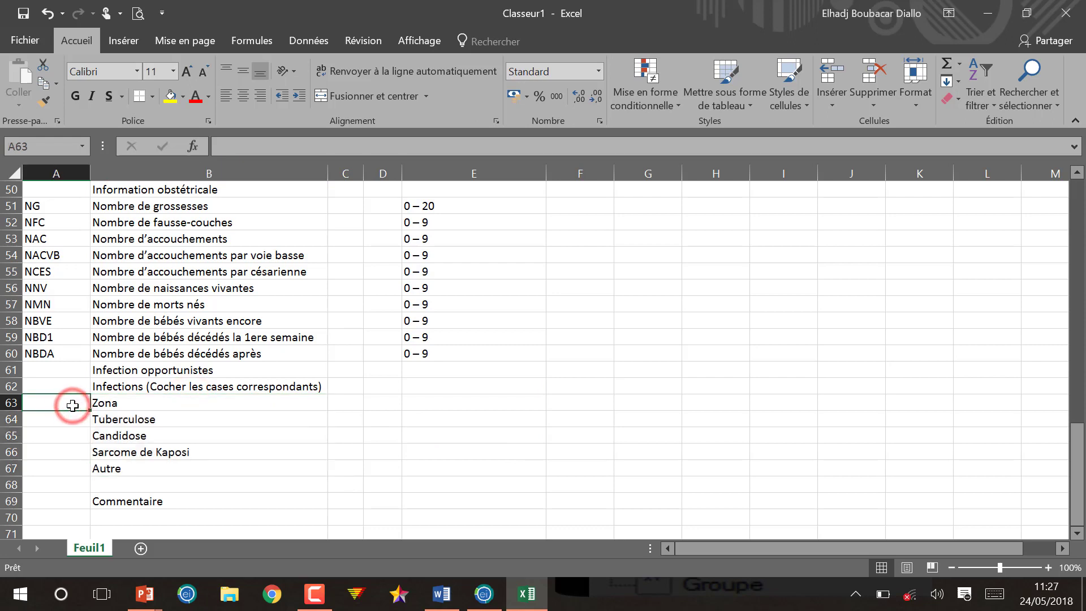
pyautogui.write('ZONA')
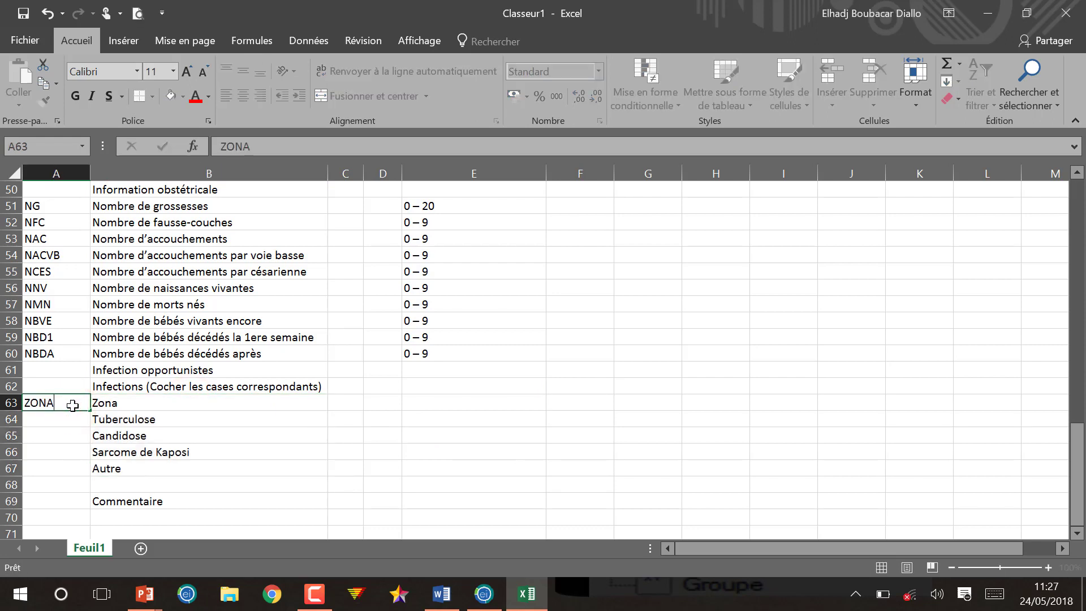
pyautogui.press('Return')
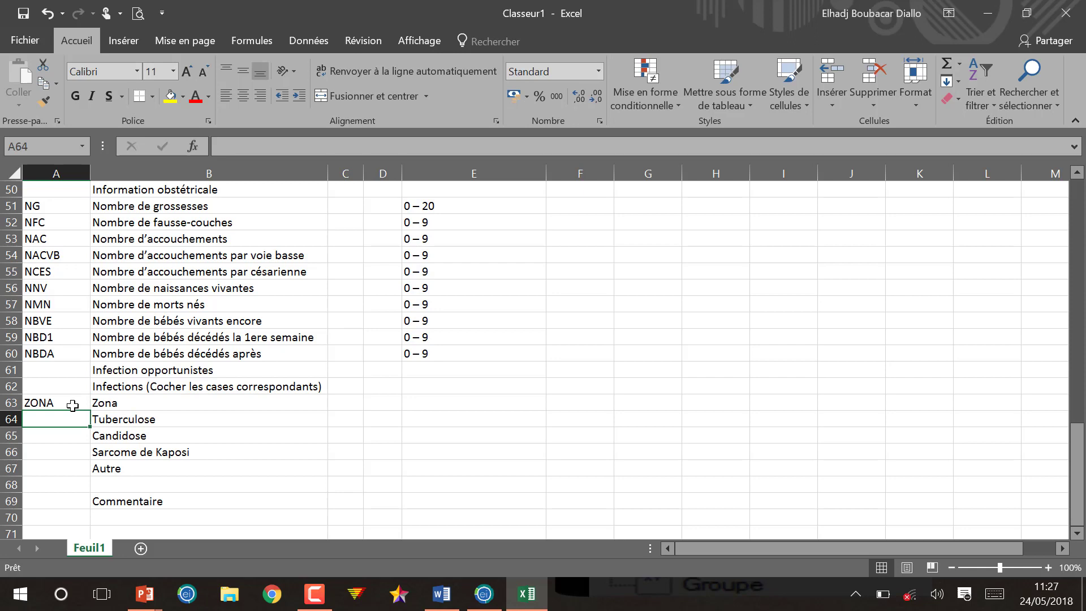
pyautogui.write('TB')
pyautogui.press('Return')
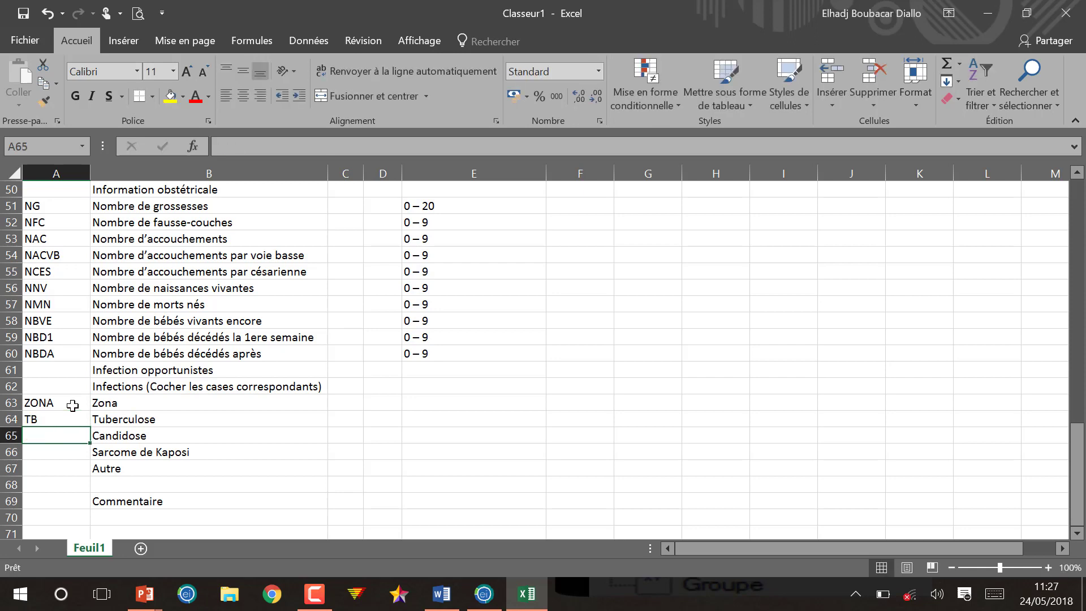
# Step: Enter the variable names CANDIDO and SARKAP in cells A65 and A66 for Candidose and Sarcome de Kaposi
pyautogui.write('CANNDI')
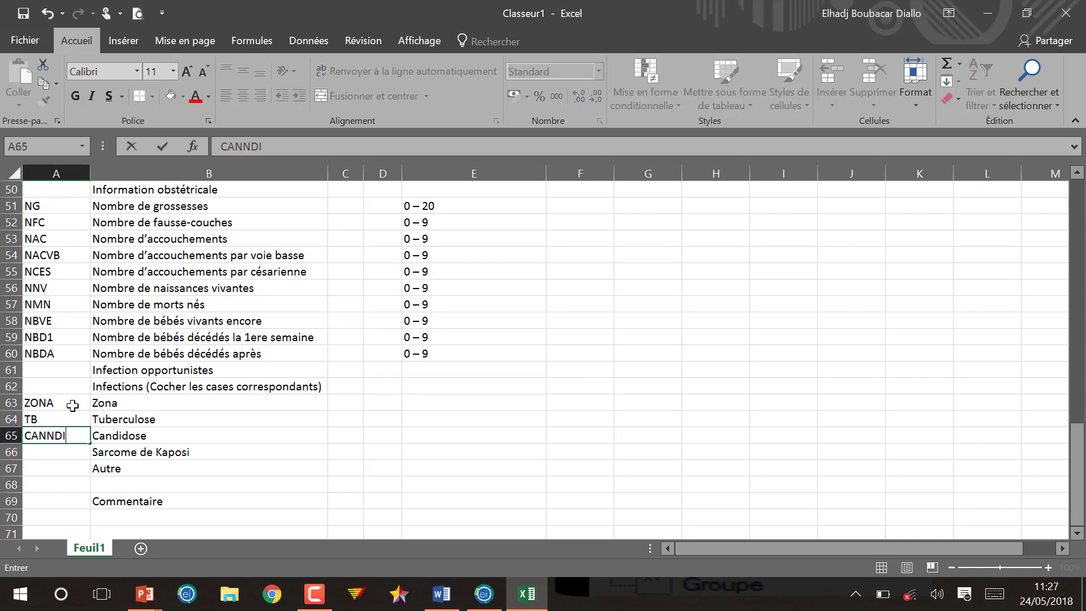
pyautogui.press('BackSpace')
pyautogui.write('DISO')
pyautogui.write('DO')
pyautogui.press('Return')
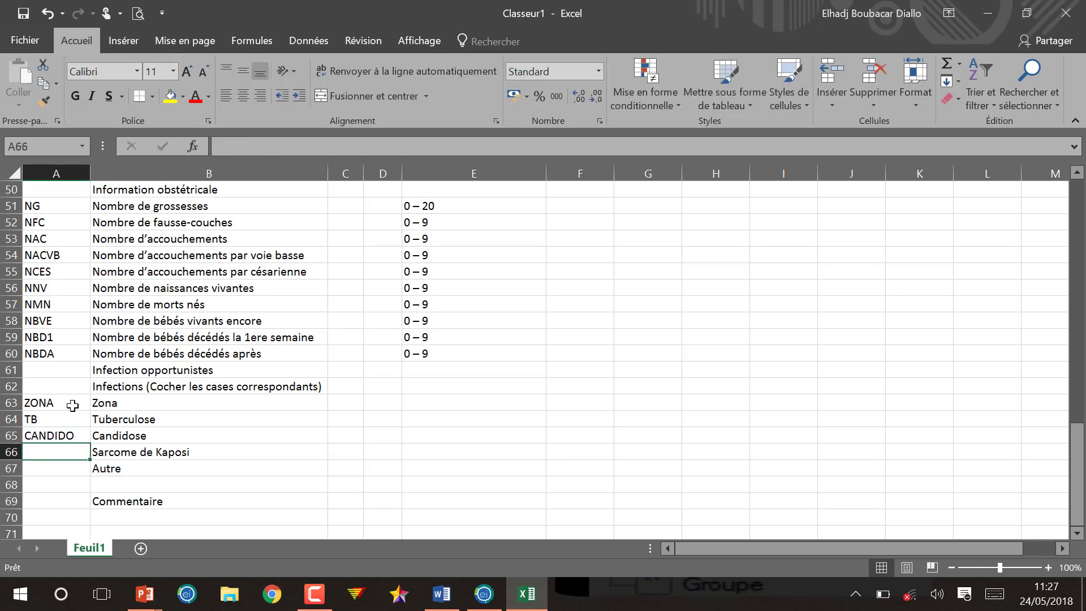
pyautogui.write('SAR')
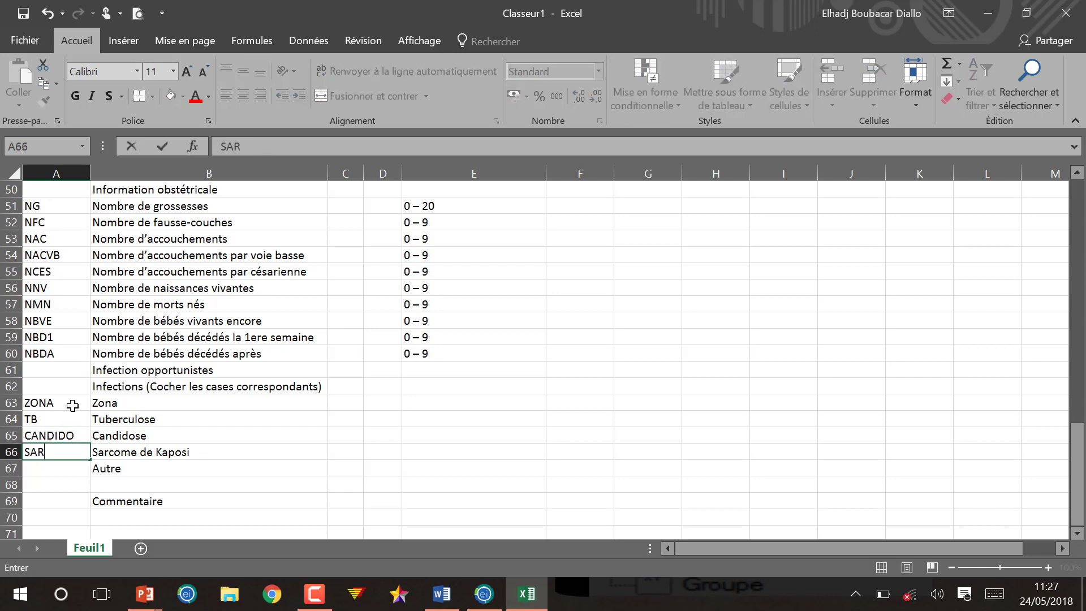
pyautogui.write('KAP')
pyautogui.press('Return')
# Step: Enter the variable names OTRE in A67 for Autre and COM in A69 for Commentaire
pyautogui.write('P')
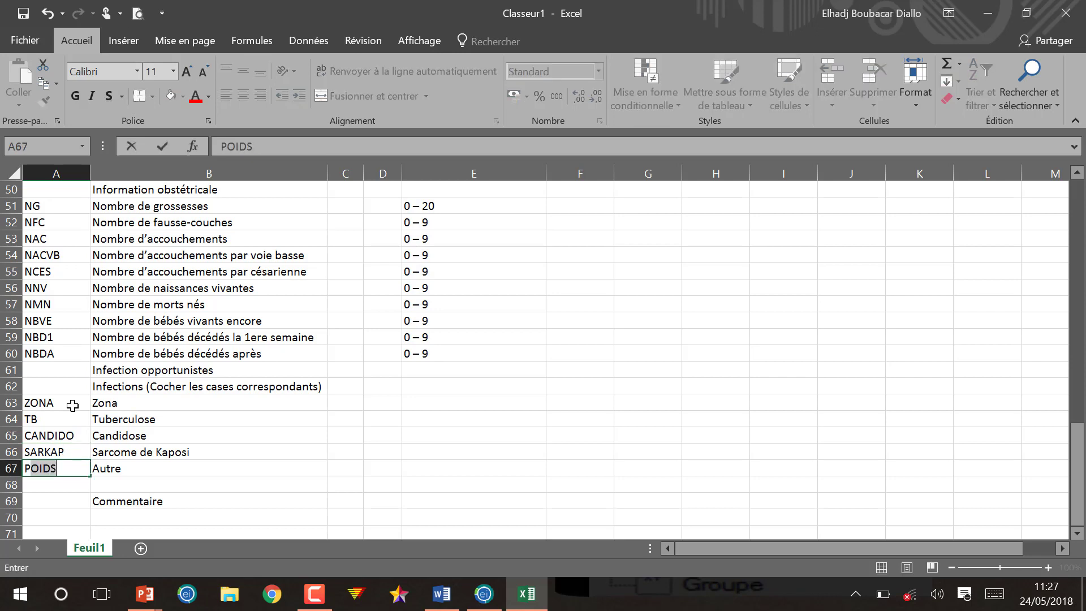
pyautogui.press('BackSpace')
pyautogui.write('OTR')
pyautogui.press('BackSpace')
pyautogui.press('BackSpace')
pyautogui.write('OOTRE')
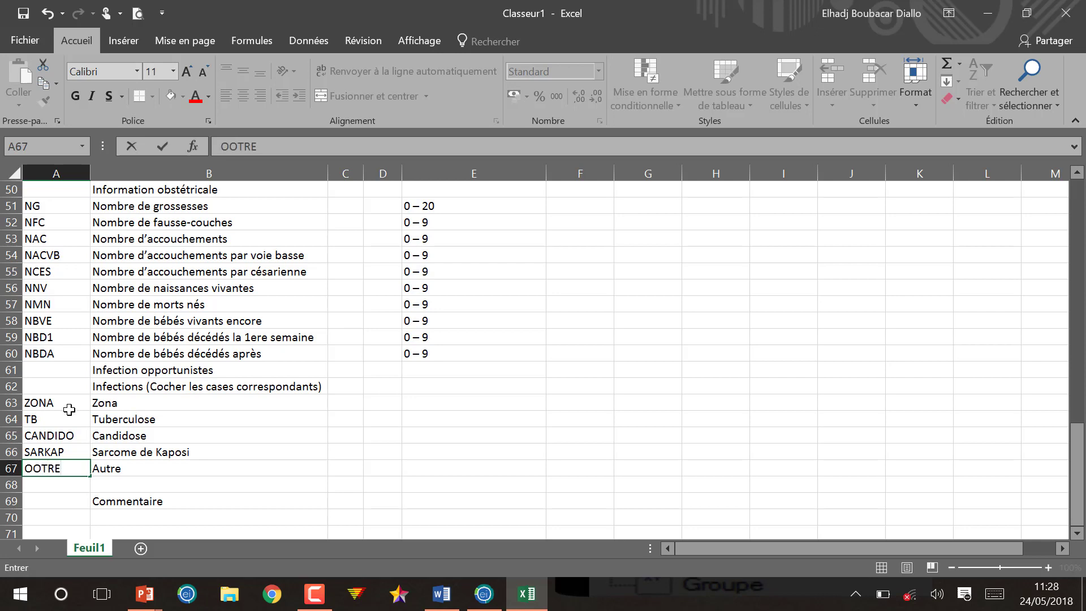
pyautogui.hotkey('ctrl', 'Return')
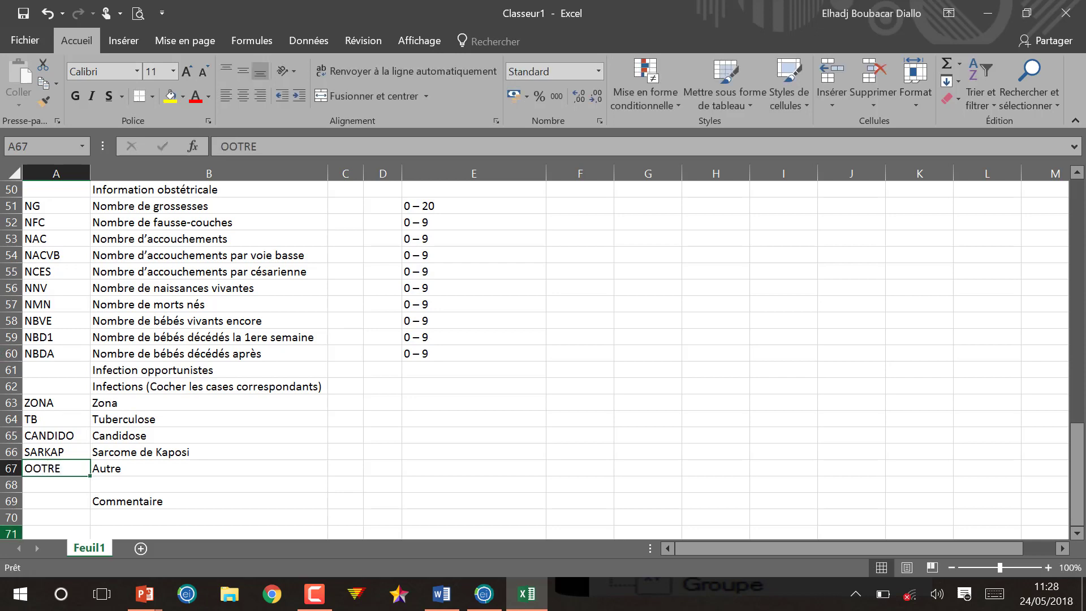
pyautogui.doubleClick(37, 467)
pyautogui.press('BackSpace')
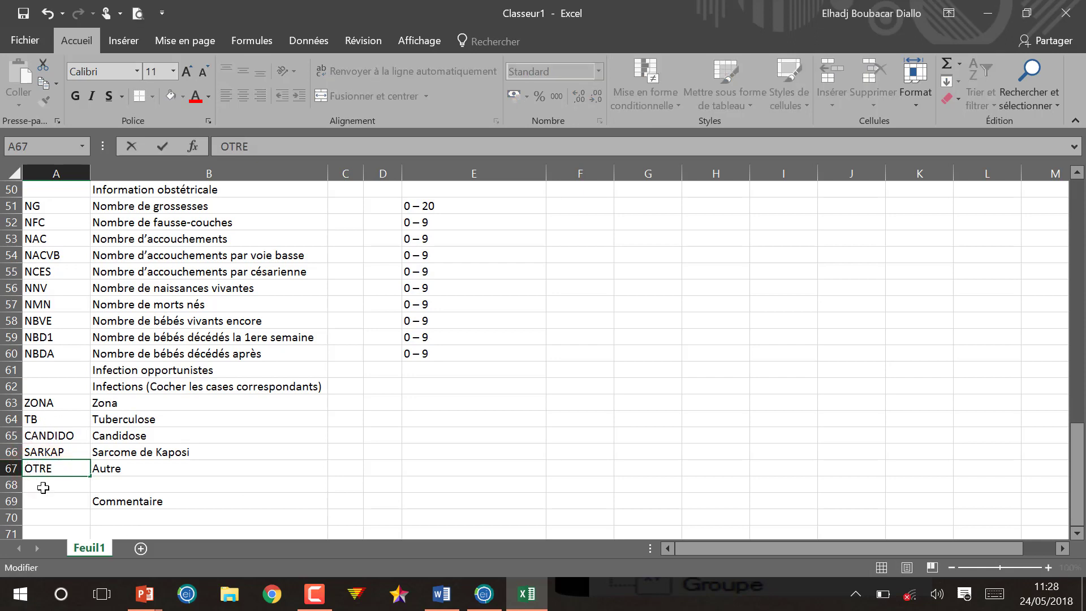
pyautogui.click(70, 506)
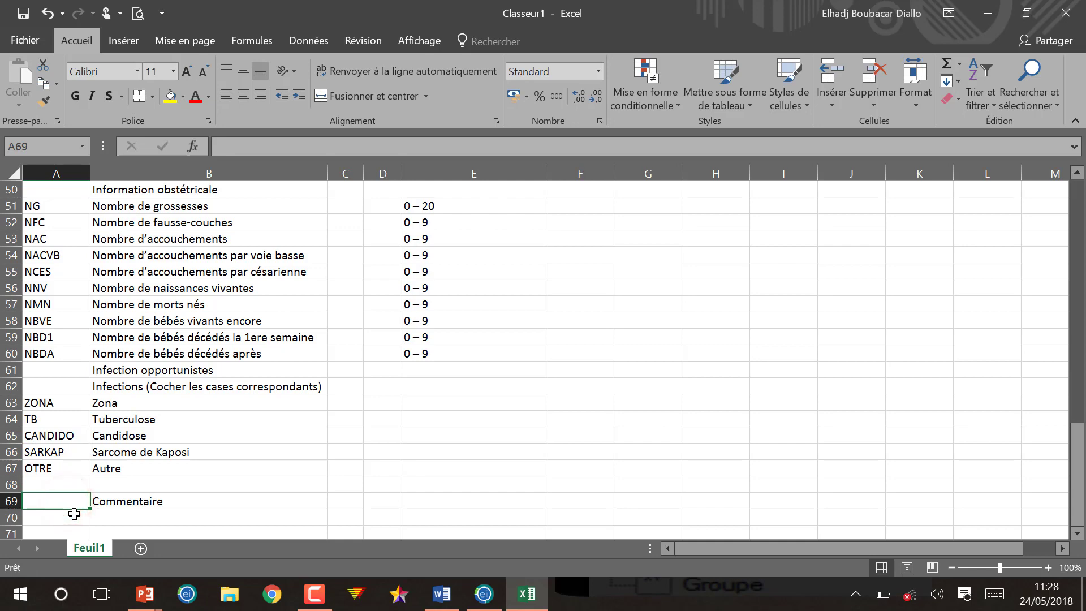
pyautogui.write('COM')
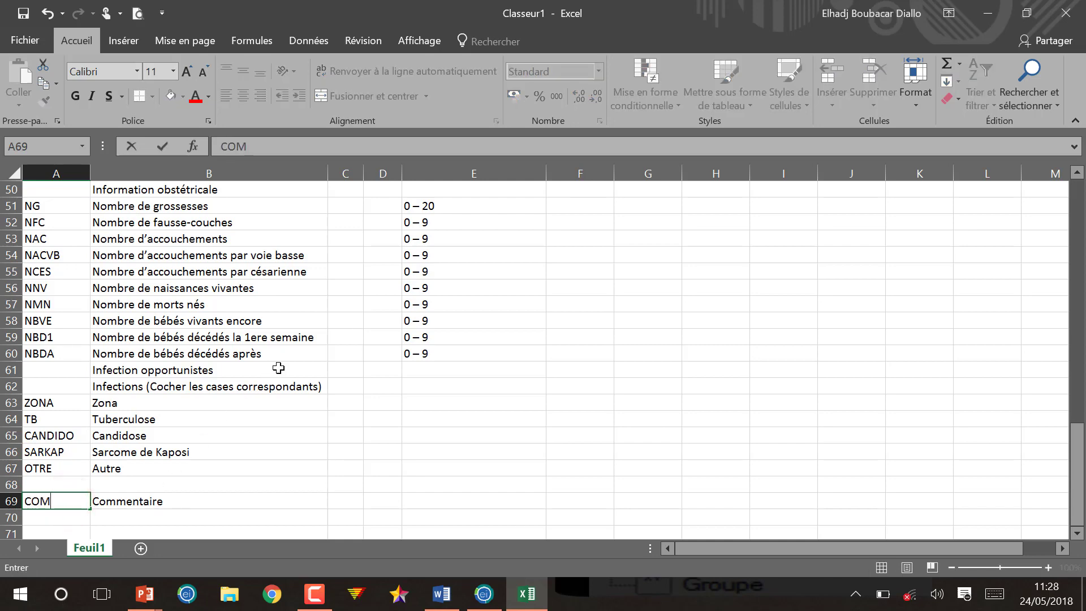
# Step: Clear the allowed-values note for the identifier variable IDEN in cell E2
pyautogui.scroll(6, 278, 368)
pyautogui.scroll(10, 279, 368)
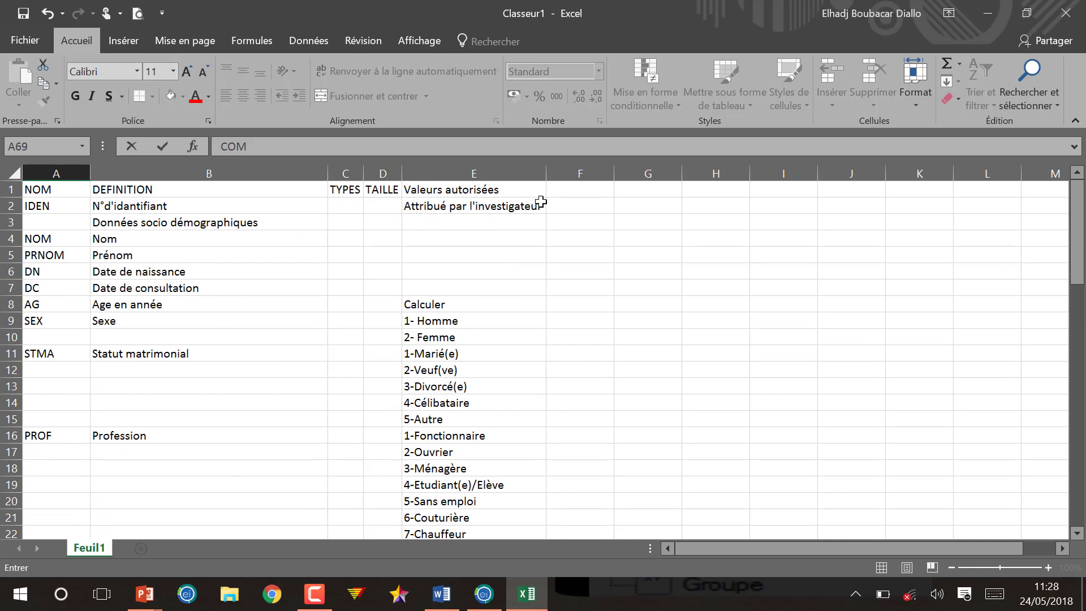
pyautogui.click(461, 206)
pyautogui.press('Delete')
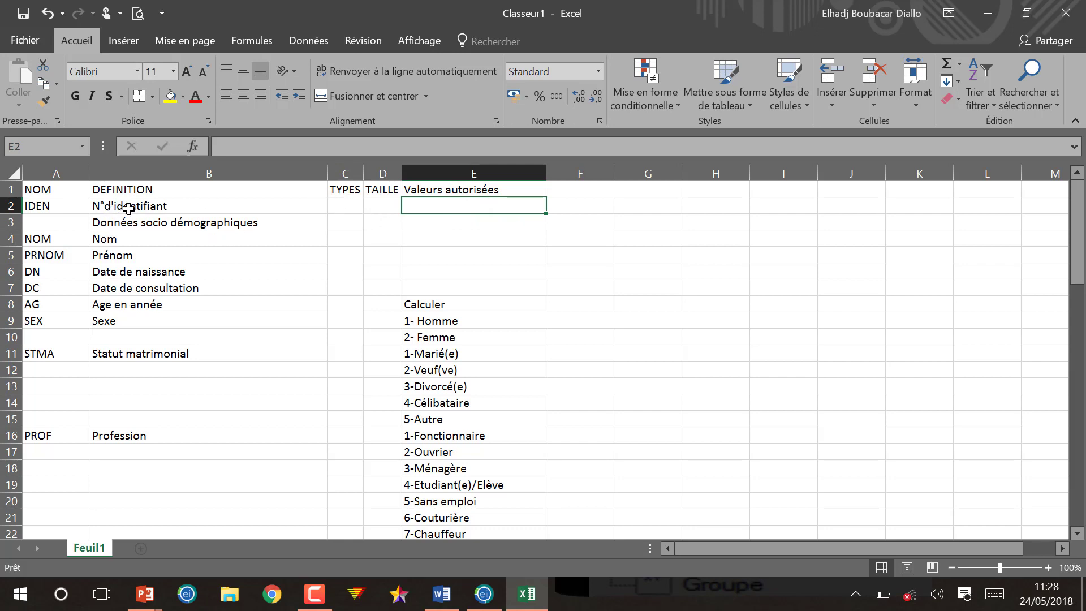
# Step: Enter the types N for IDEN in C2 and T for NOM and PRNOM in C4 and C5
pyautogui.click(345, 203)
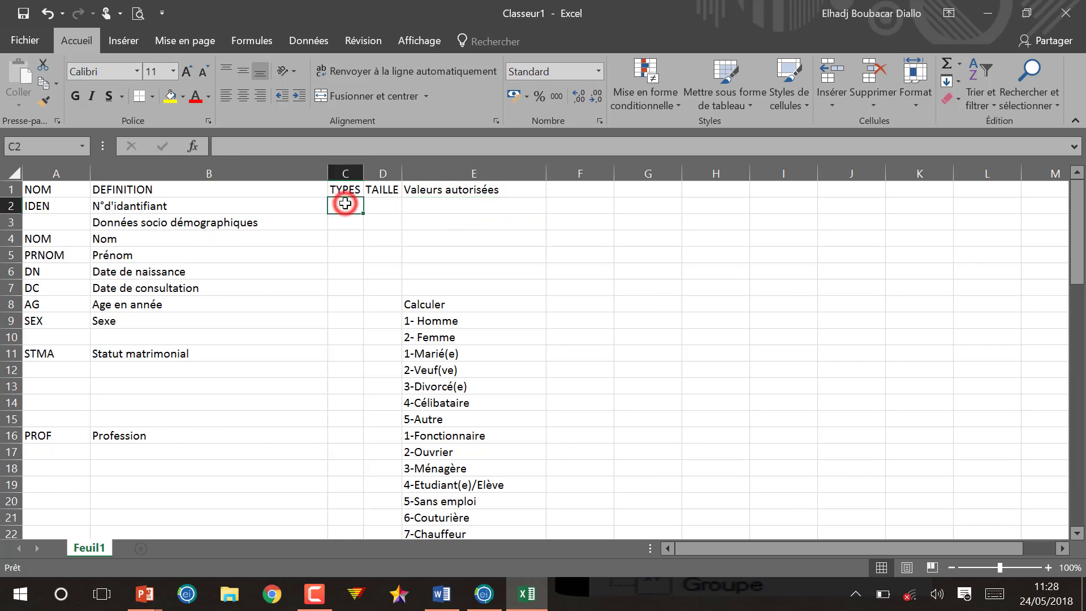
pyautogui.write('N')
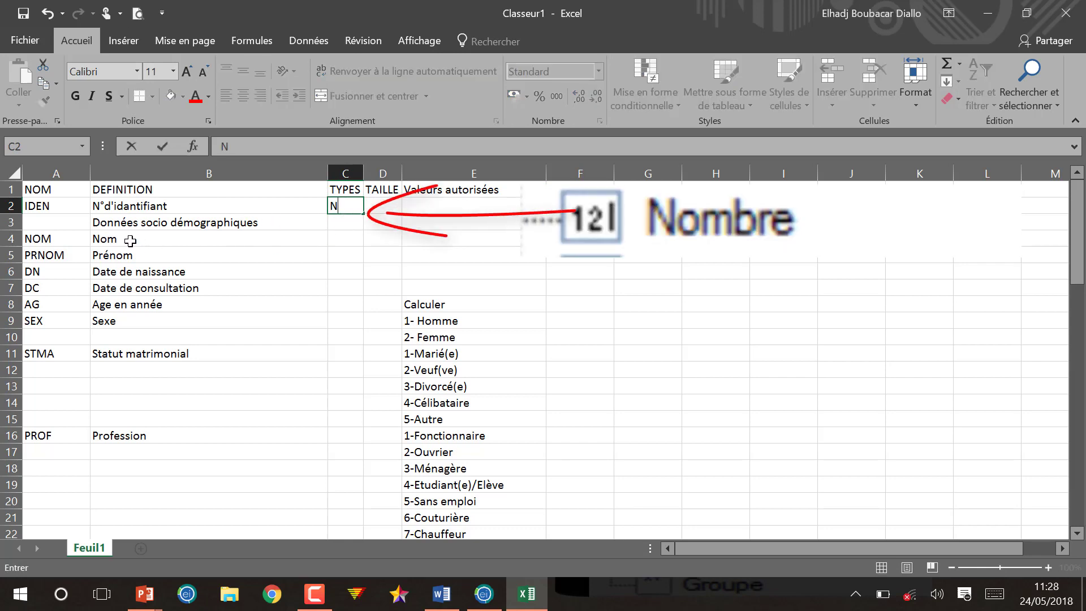
pyautogui.click(348, 238)
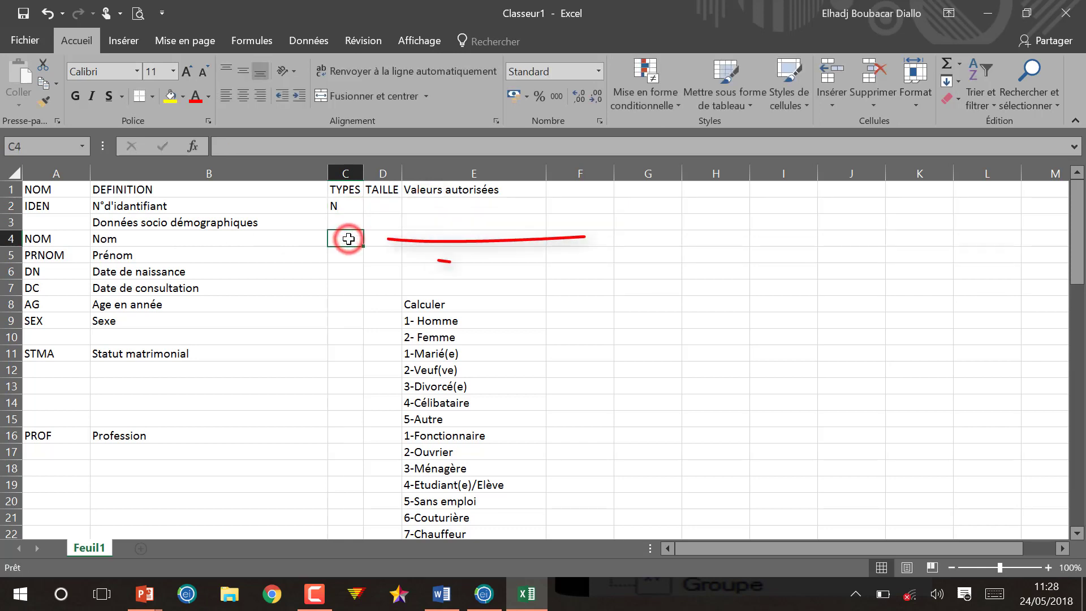
pyautogui.write('T')
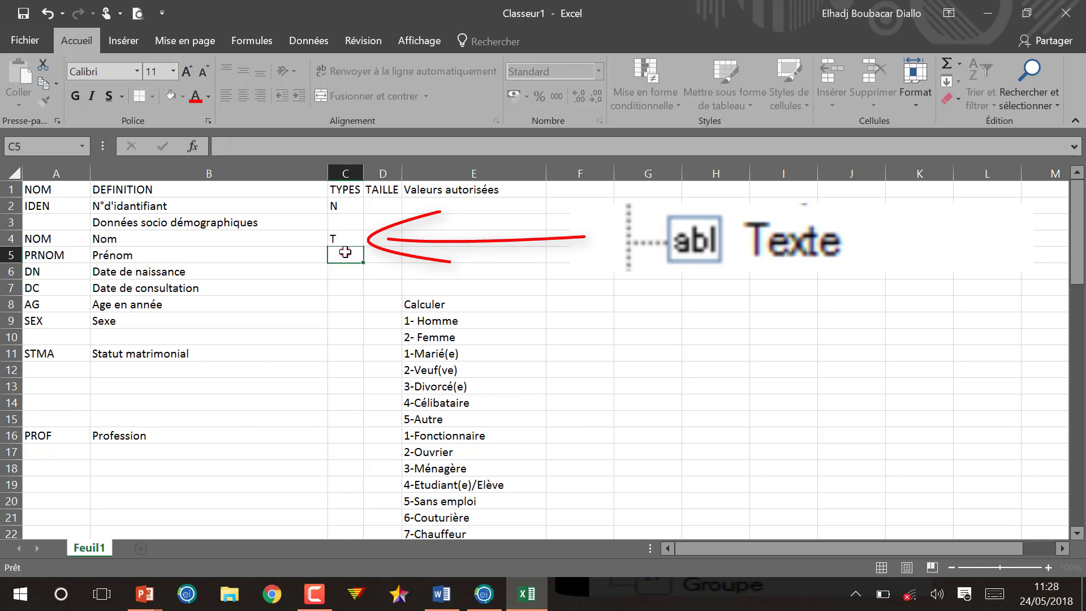
pyautogui.click(347, 254)
pyautogui.write('T')
# Step: Enter the types DE for DN and DC in C6 and C7 and N for AG in C8
pyautogui.click(348, 271)
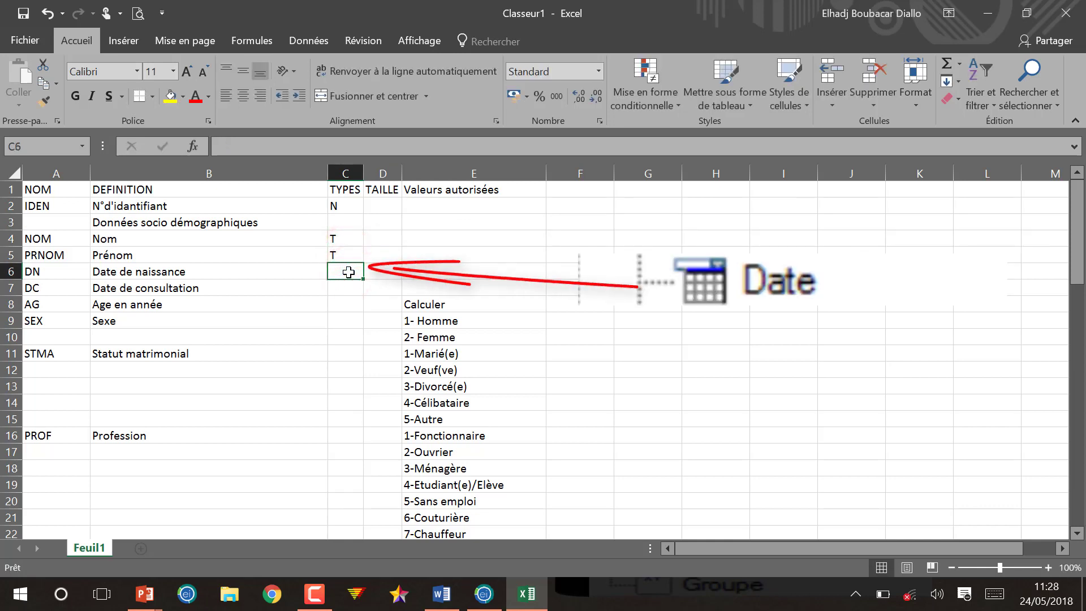
pyautogui.write('DE')
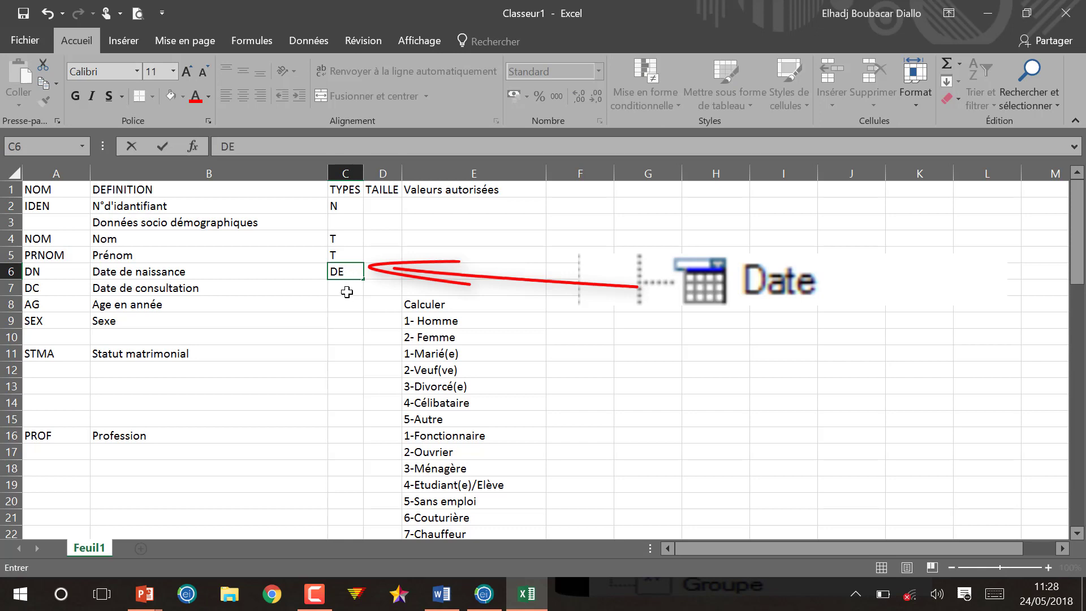
pyautogui.click(348, 288)
pyautogui.write('DE')
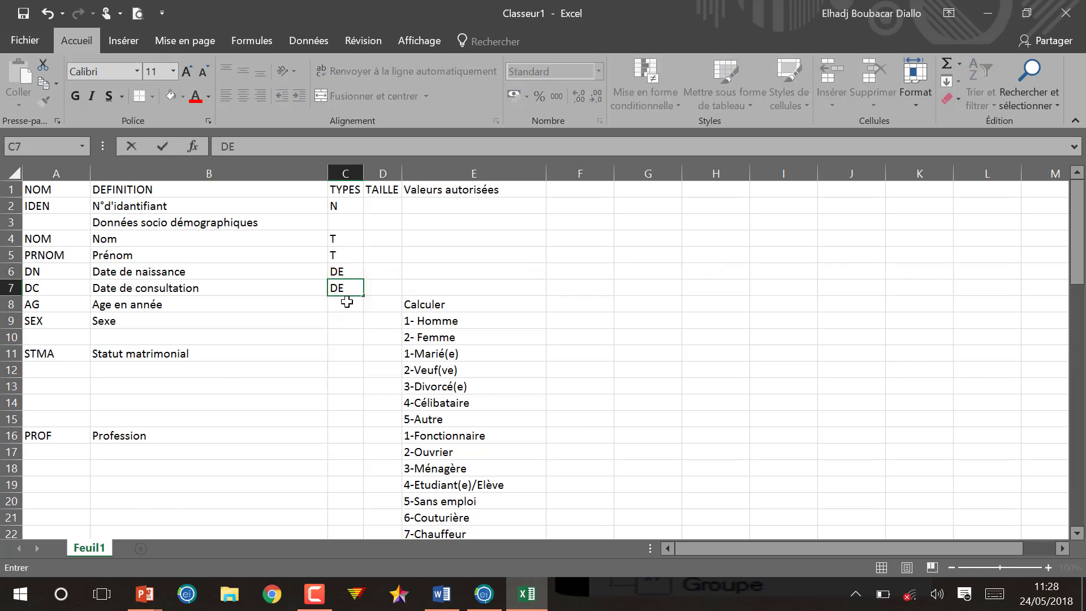
pyautogui.click(347, 302)
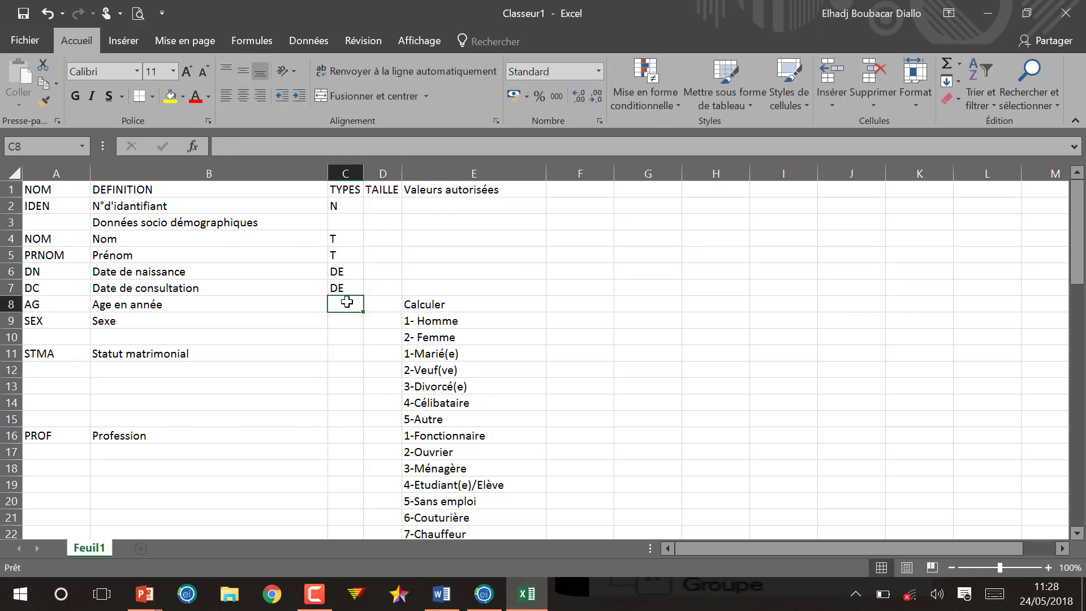
pyautogui.write('N')
# Step: Enter the type TCL for SEX, STMA, PROF and RESIDN in cells C9, C11, C16 and C25
pyautogui.click(344, 321)
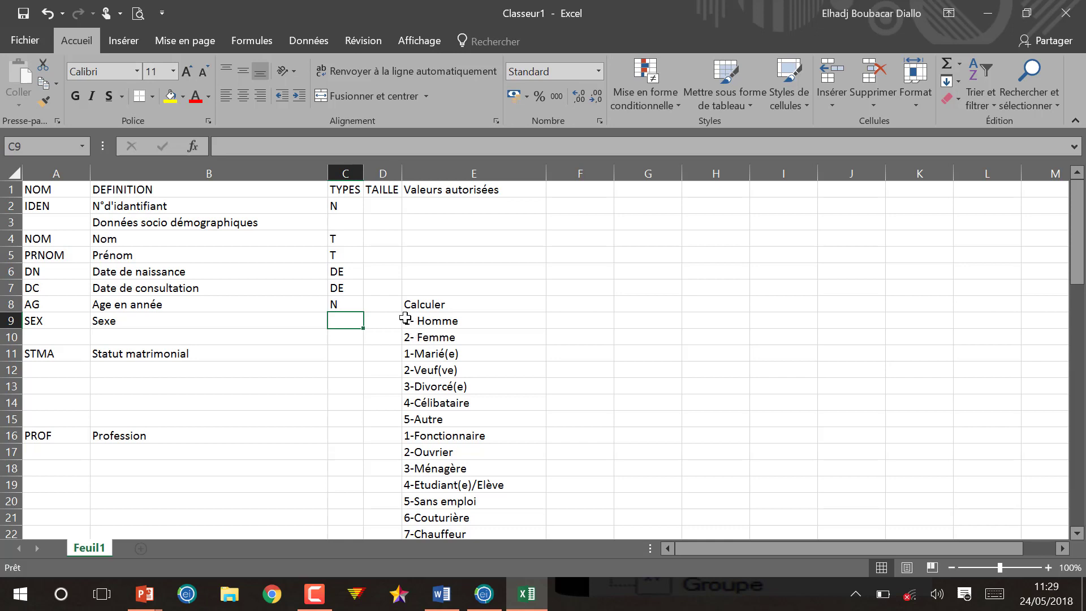
pyautogui.write('TCL')
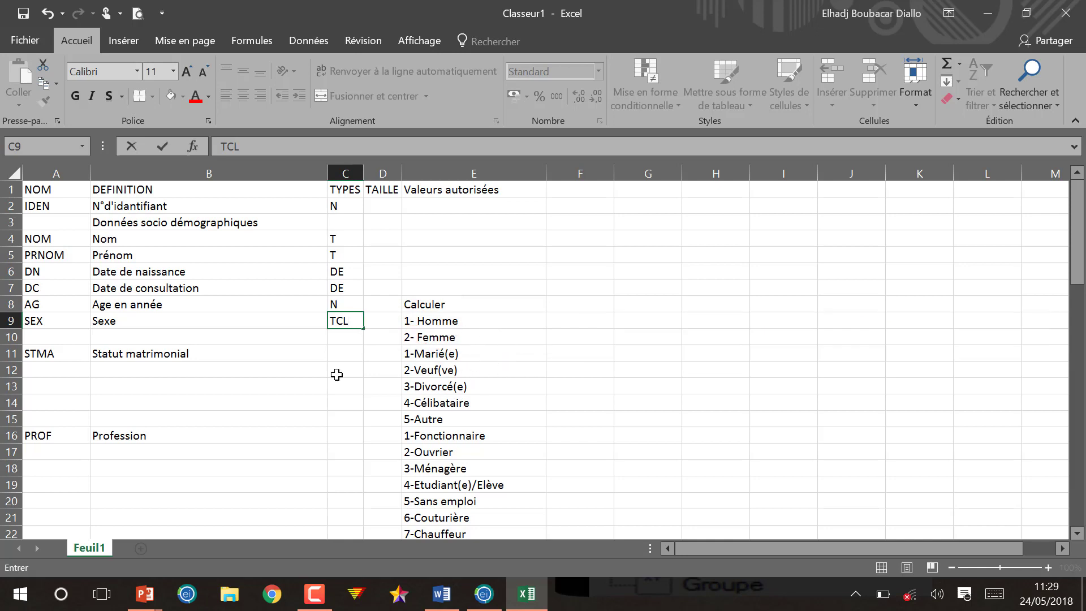
pyautogui.click(344, 355)
pyautogui.write('TCL')
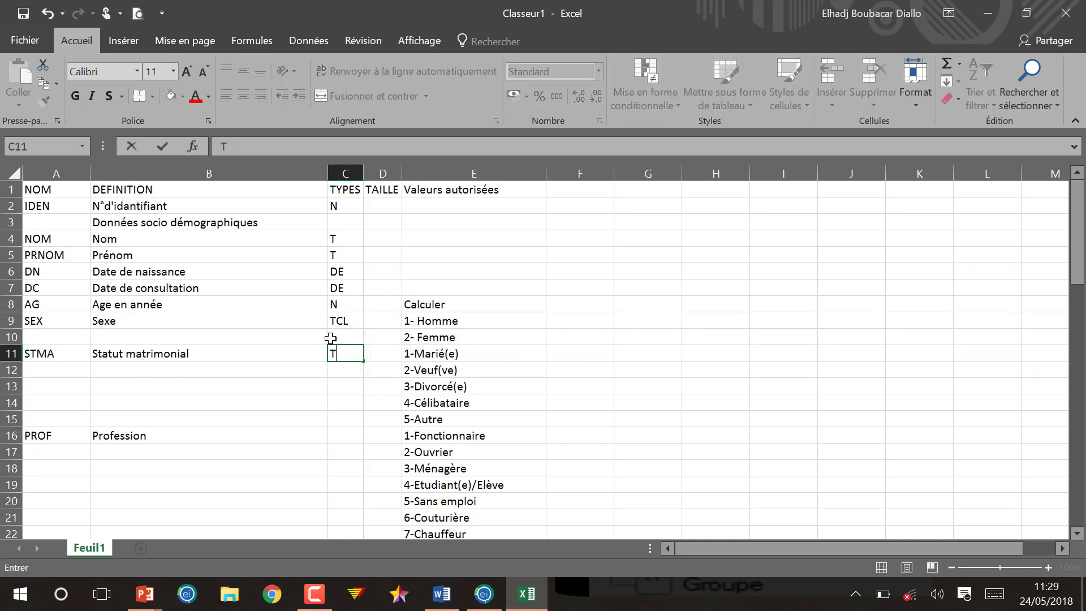
pyautogui.click(352, 435)
pyautogui.write('TCL')
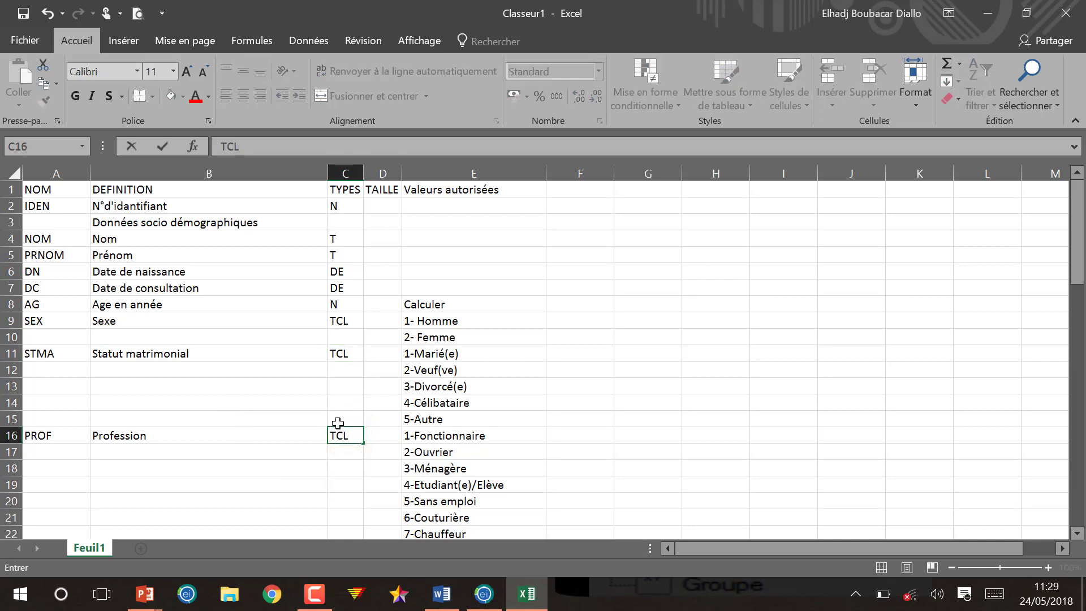
pyautogui.scroll(-4, 340, 430)
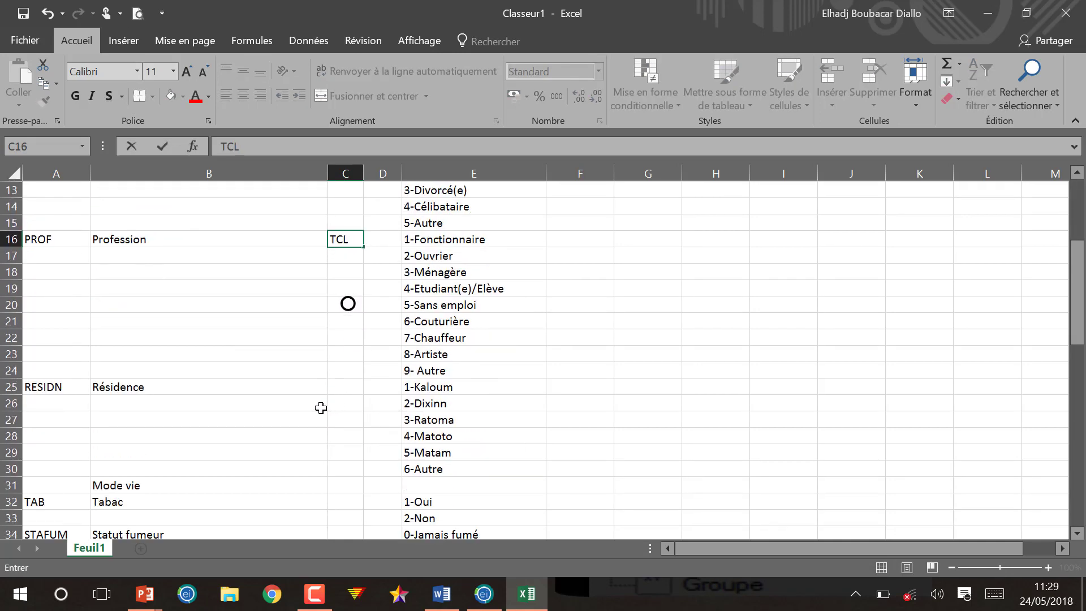
pyautogui.click(347, 390)
pyautogui.write('TCL')
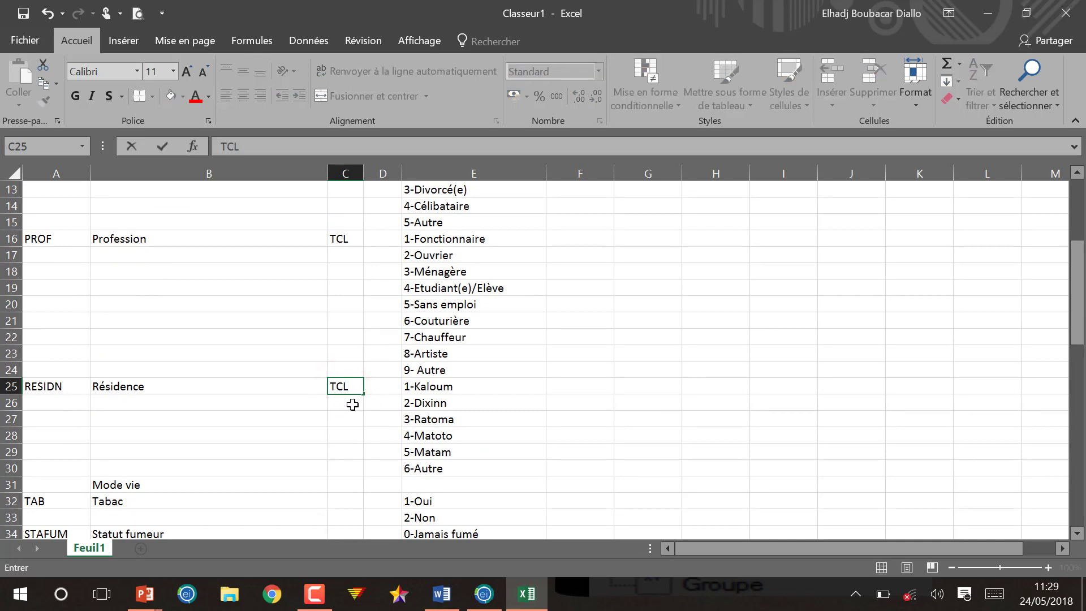
# Step: Enter the types Y/N for TAB in C32 and TCL for STAFUM in C34
pyautogui.scroll(-3, 352, 404)
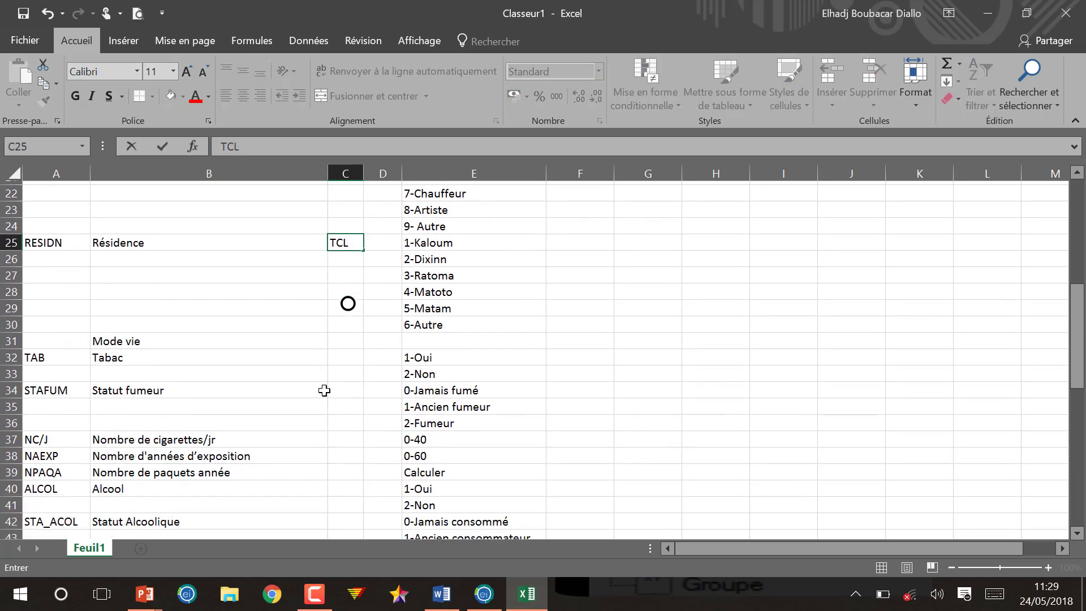
pyautogui.click(341, 350)
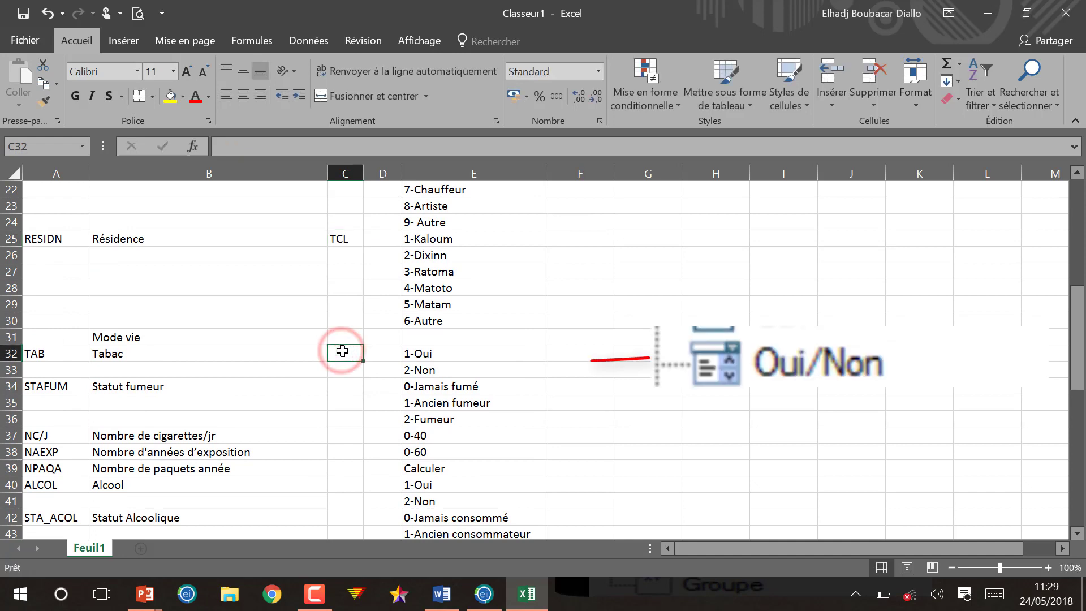
pyautogui.write('Y')
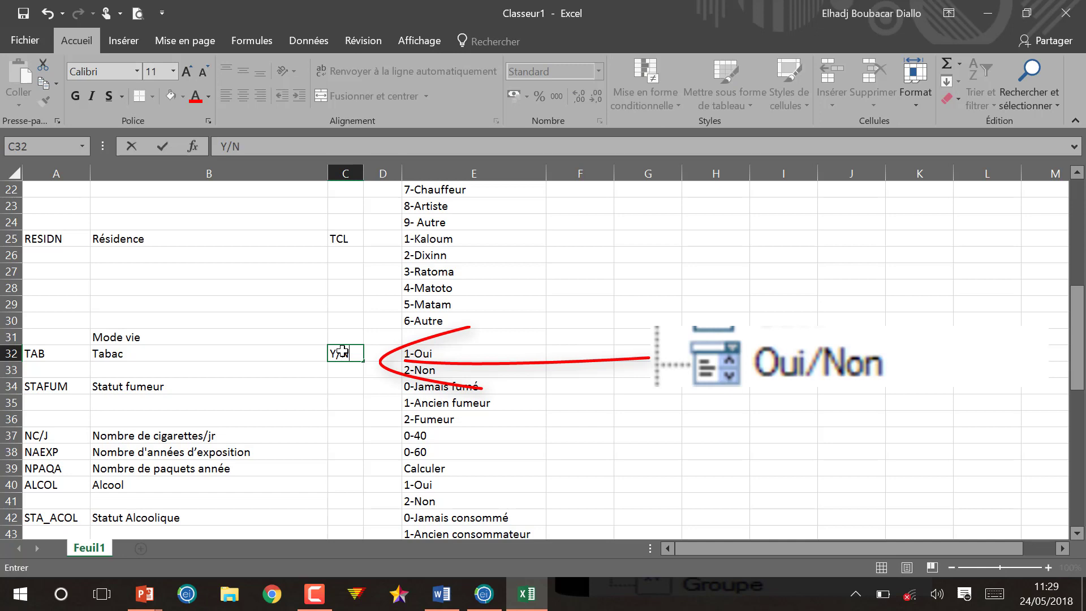
pyautogui.write('/N')
pyautogui.click(347, 384)
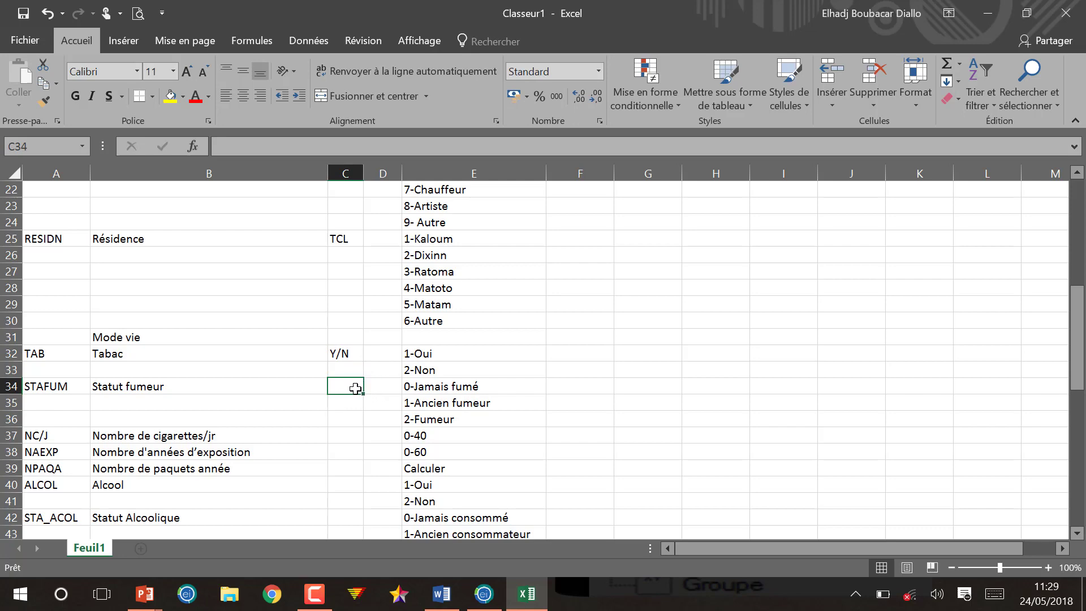
pyautogui.write('TCL')
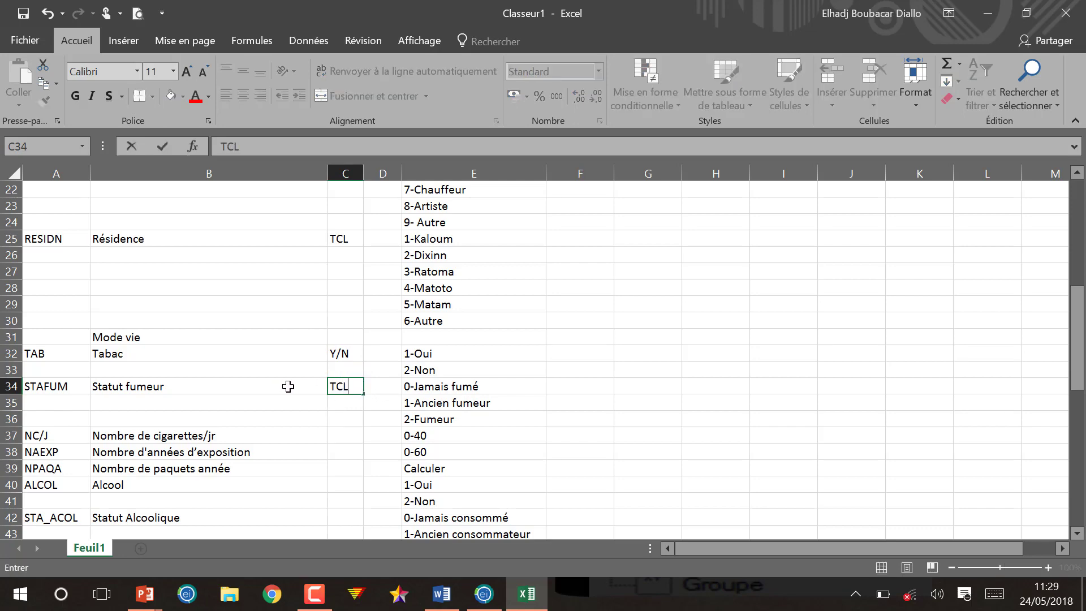
pyautogui.scroll(-3, 315, 408)
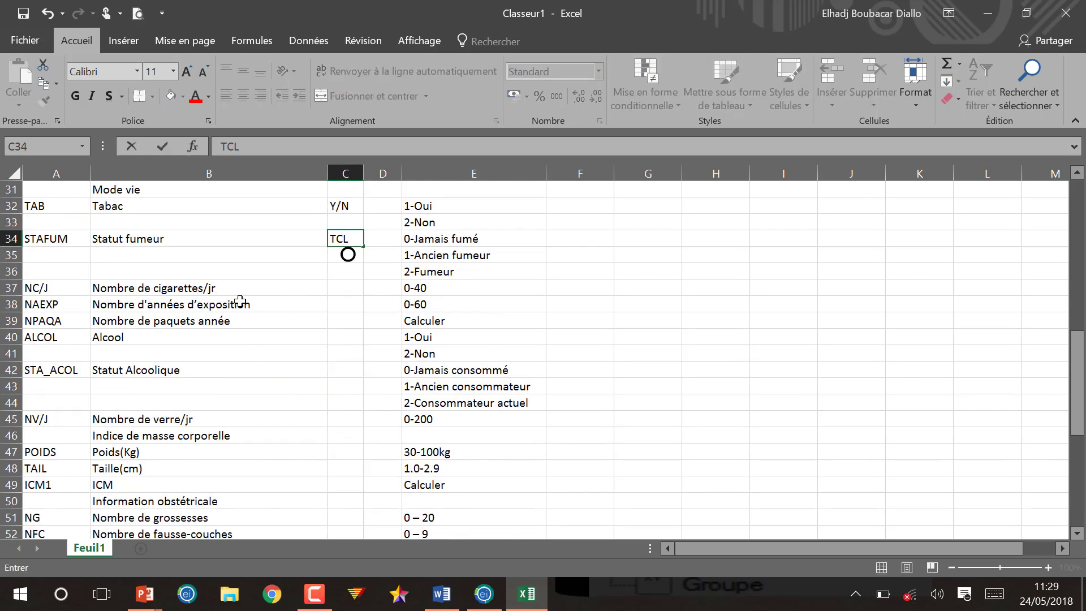
pyautogui.write('L')
# Step: Enter the type N for NC/J, NAEXP and NPAQA in cells C37 to C39
pyautogui.click(355, 287)
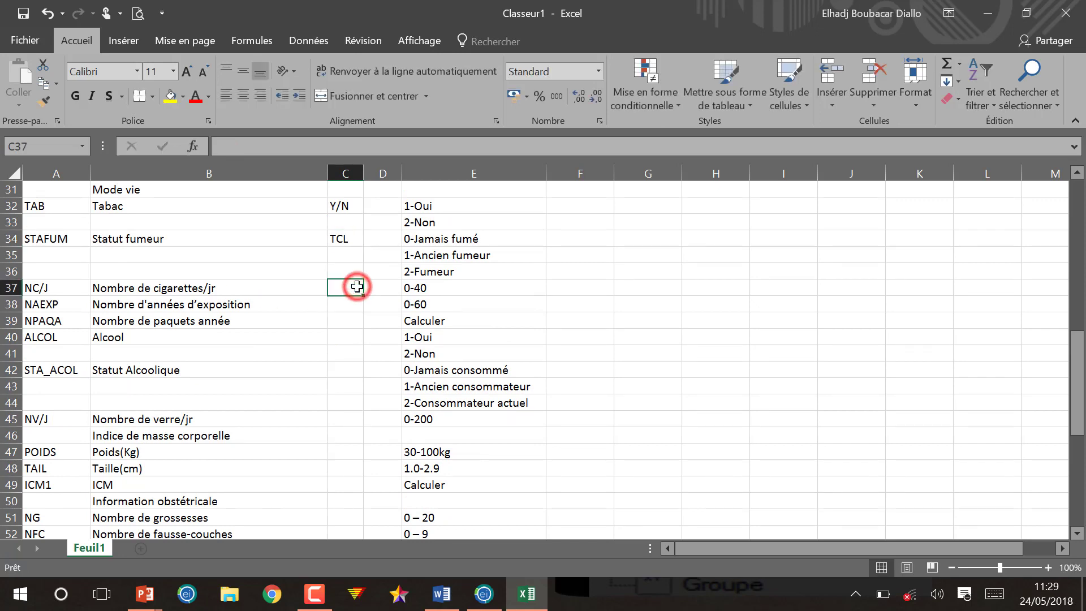
pyautogui.write('N')
pyautogui.click(348, 306)
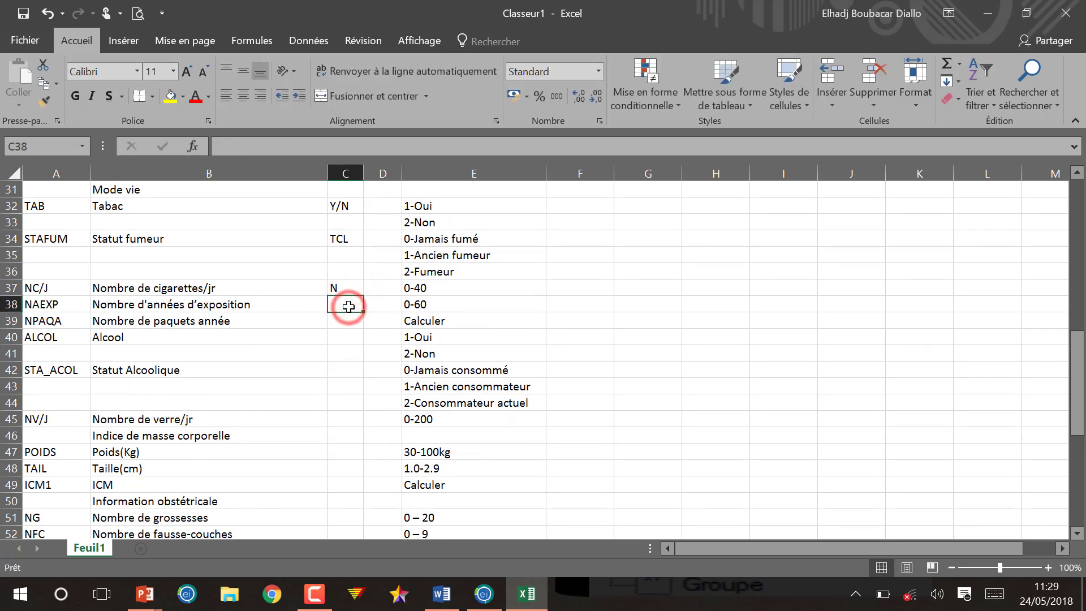
pyautogui.write('N')
pyautogui.click(342, 323)
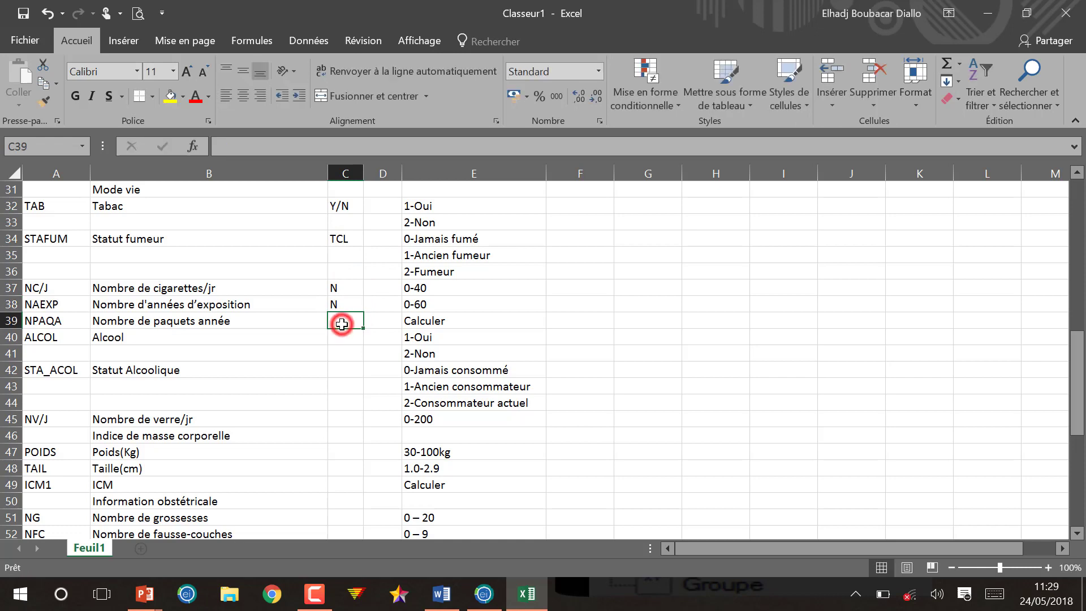
pyautogui.write('N')
pyautogui.click(345, 338)
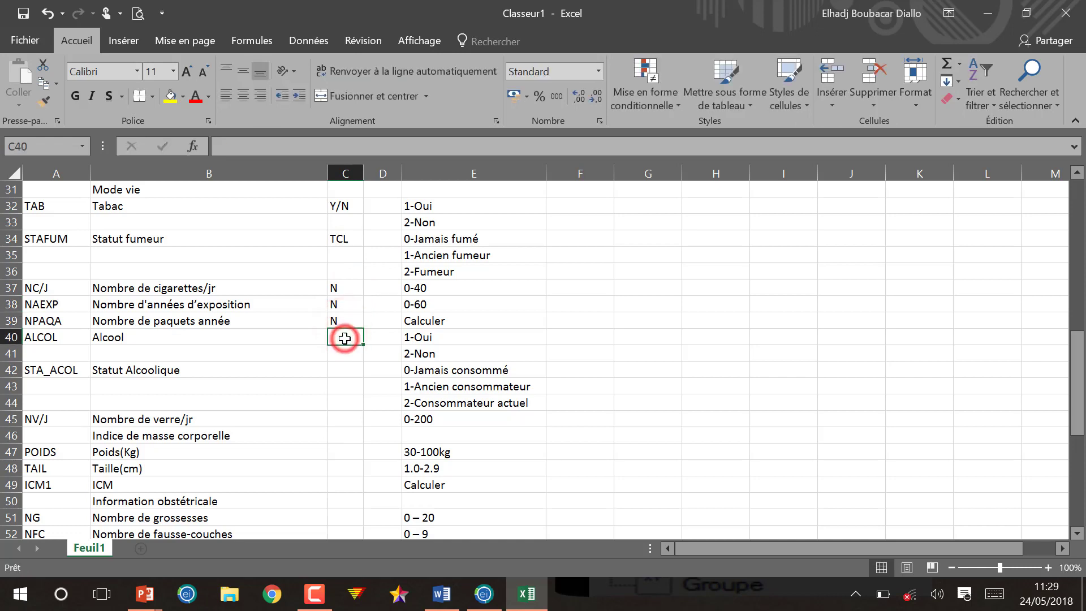
# Step: Enter the types Y/N for ALCOL in C40, TCL for STA_ACOL in C42 and N for NV/J in C45
pyautogui.write('Y')
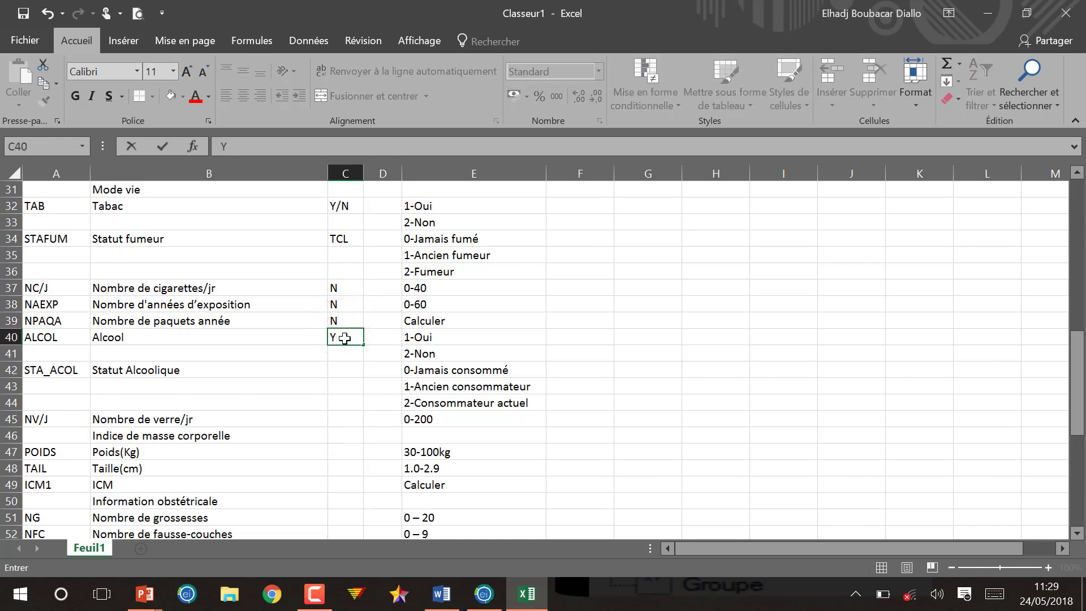
pyautogui.write('/N')
pyautogui.click(357, 367)
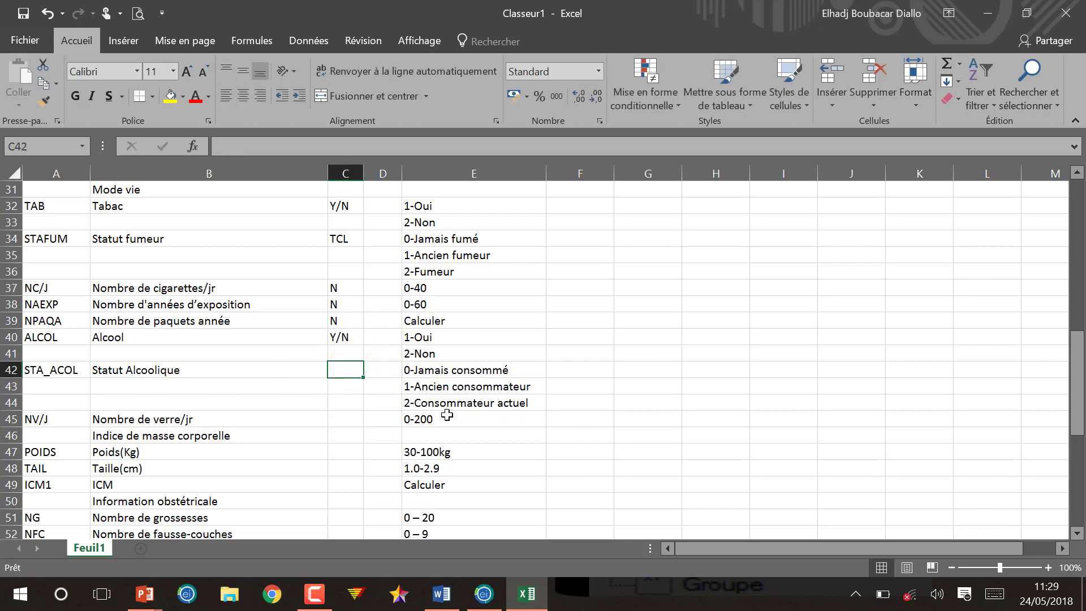
pyautogui.write('TCL')
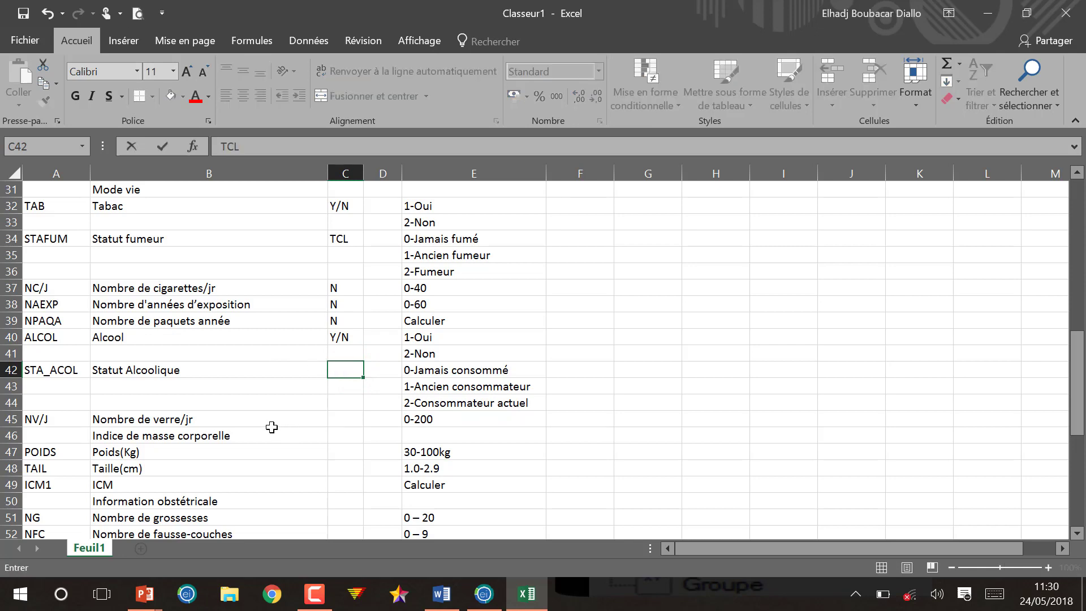
pyautogui.scroll(-1, 278, 432)
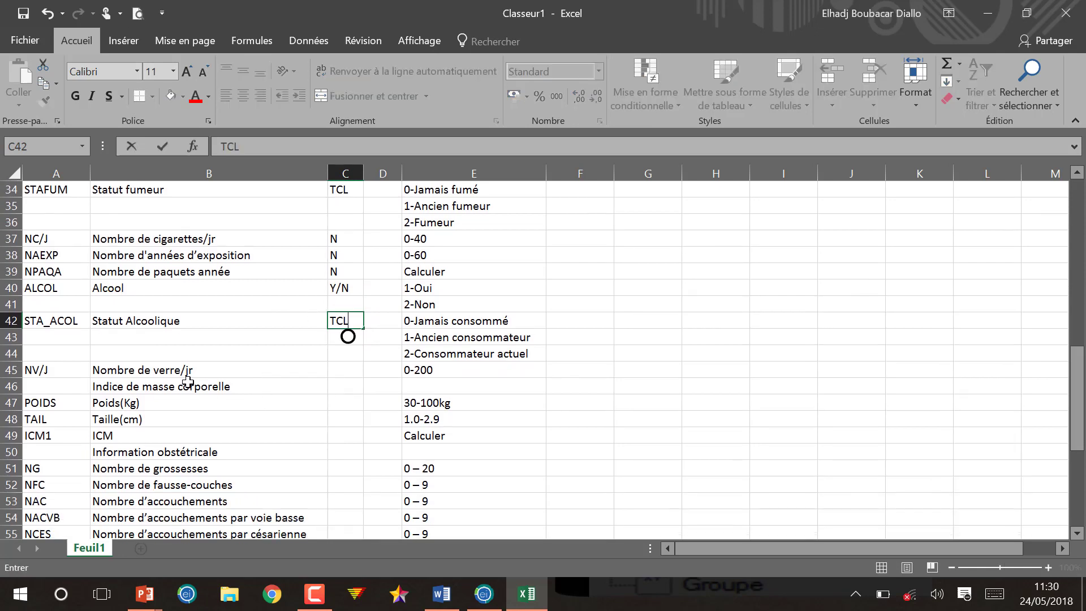
pyautogui.click(358, 373)
pyautogui.write('N')
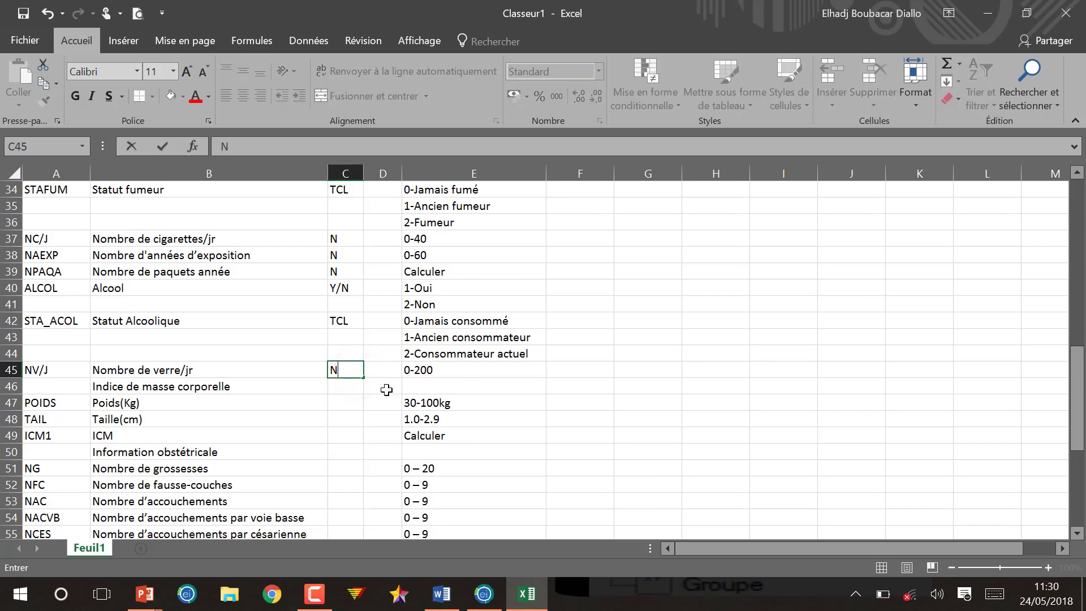
pyautogui.click(347, 388)
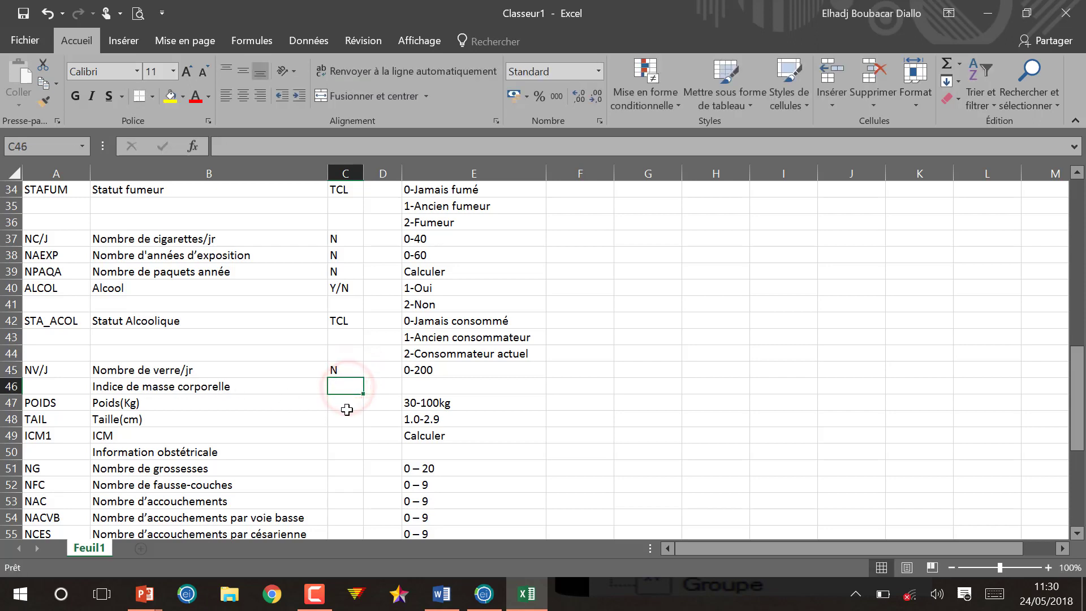
# Step: Enter the type N for POIDS, TAIL and ICM1 in cells C47 to C49
pyautogui.click(350, 402)
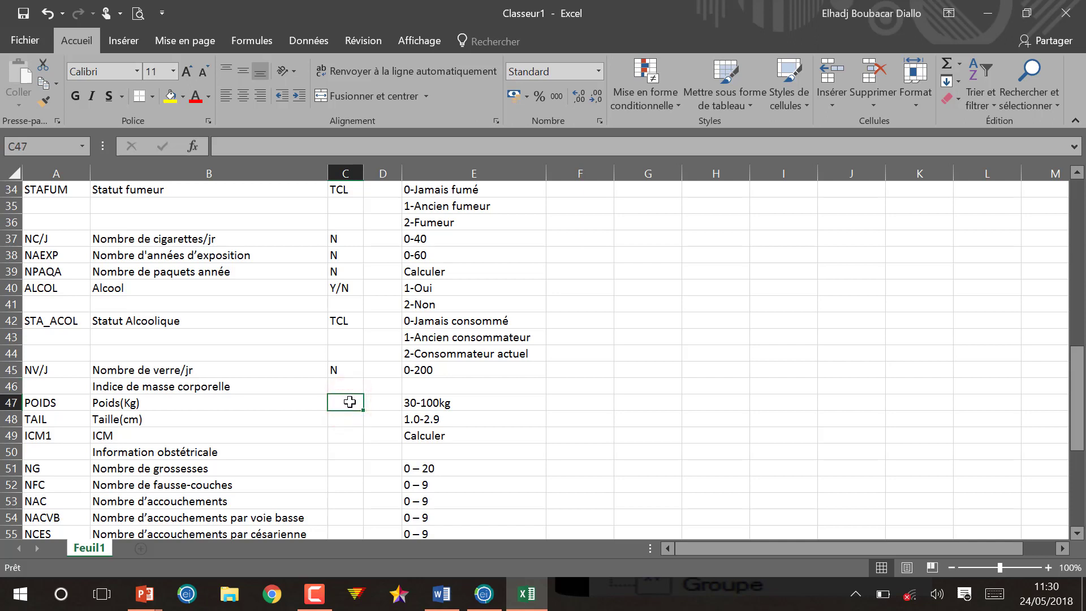
pyautogui.write('N')
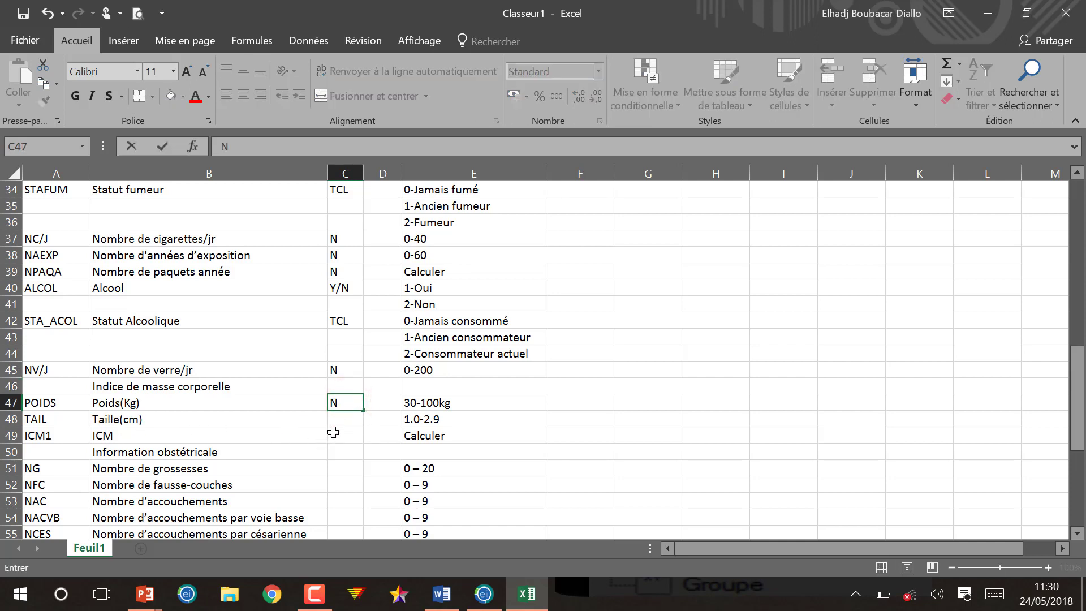
pyautogui.click(353, 418)
pyautogui.write('N')
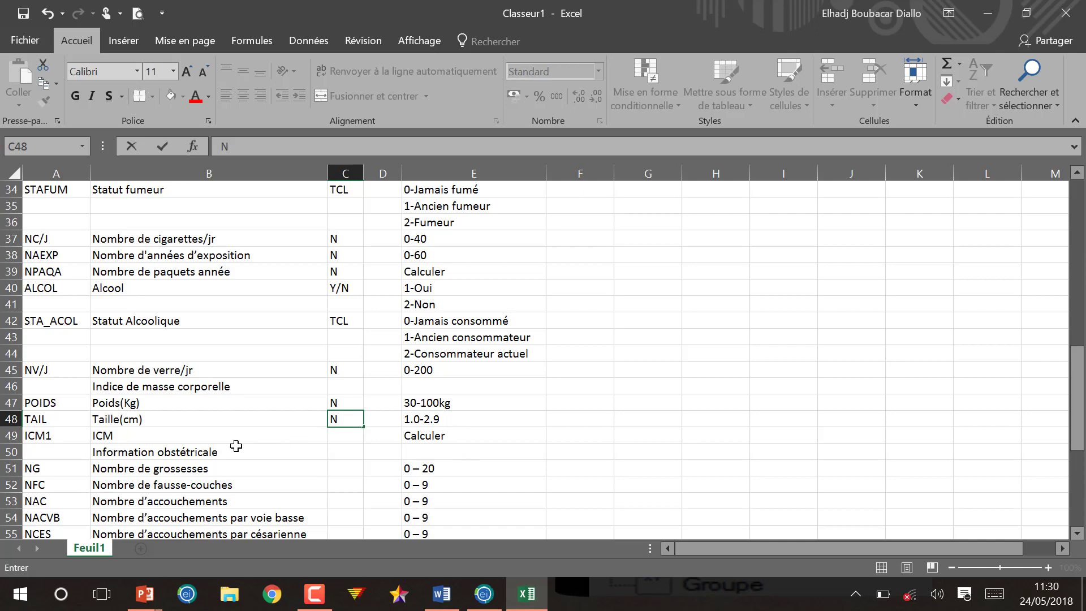
pyautogui.click(342, 435)
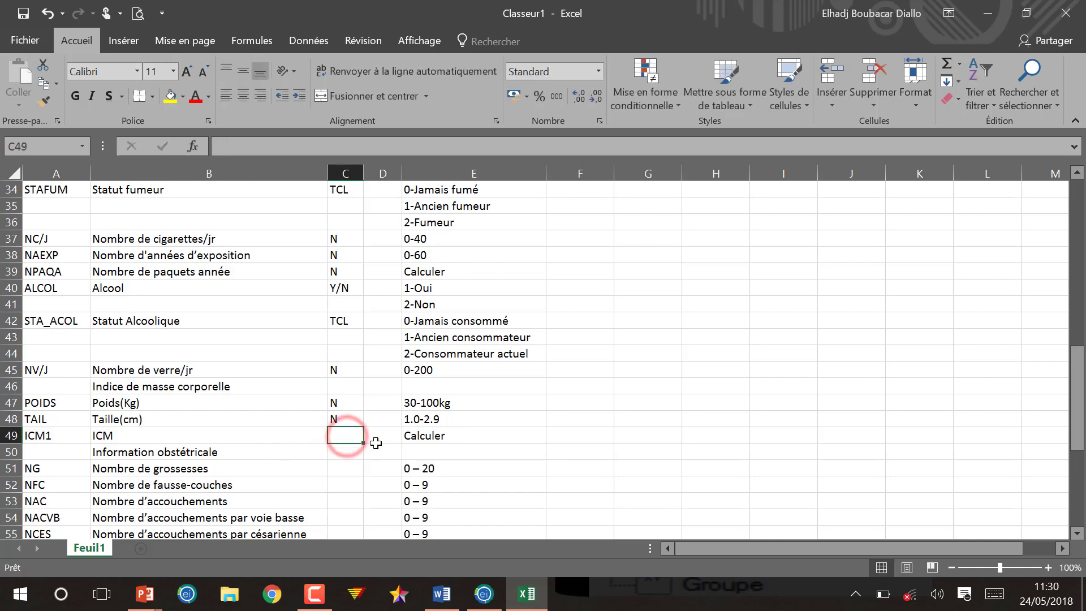
pyautogui.write('N')
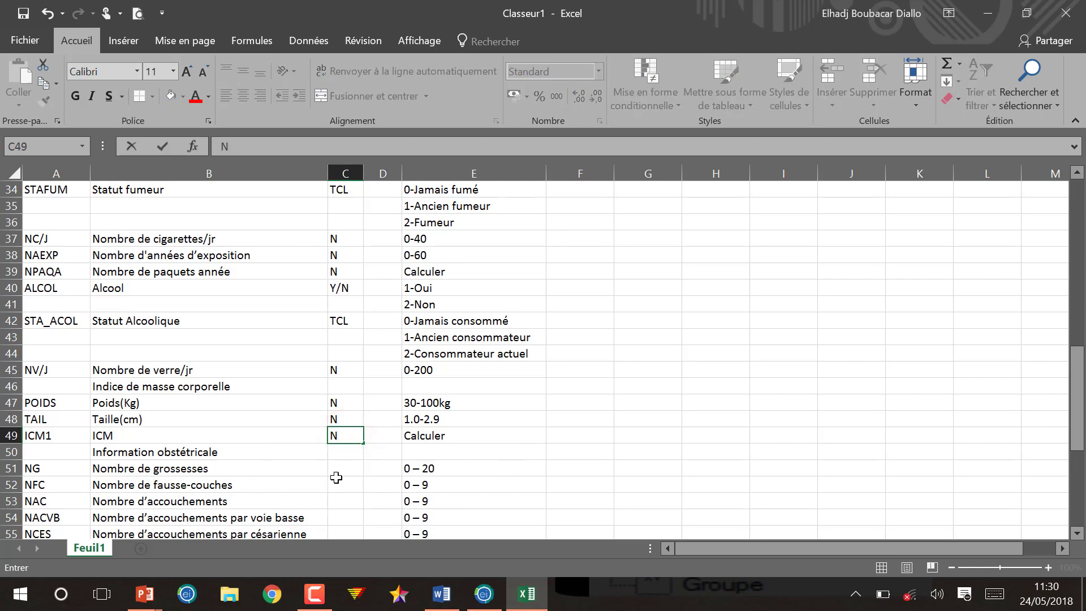
# Step: Enter the type N for NG in C51 and fill it down to NBDA in C60
pyautogui.scroll(-4, 337, 478)
pyautogui.click(348, 272)
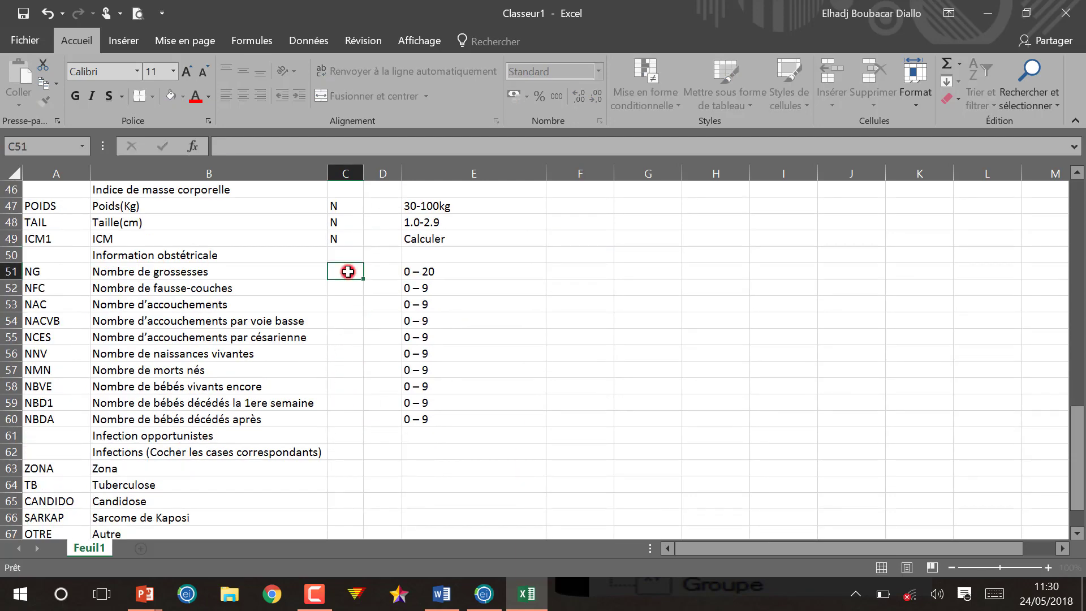
pyautogui.write('N')
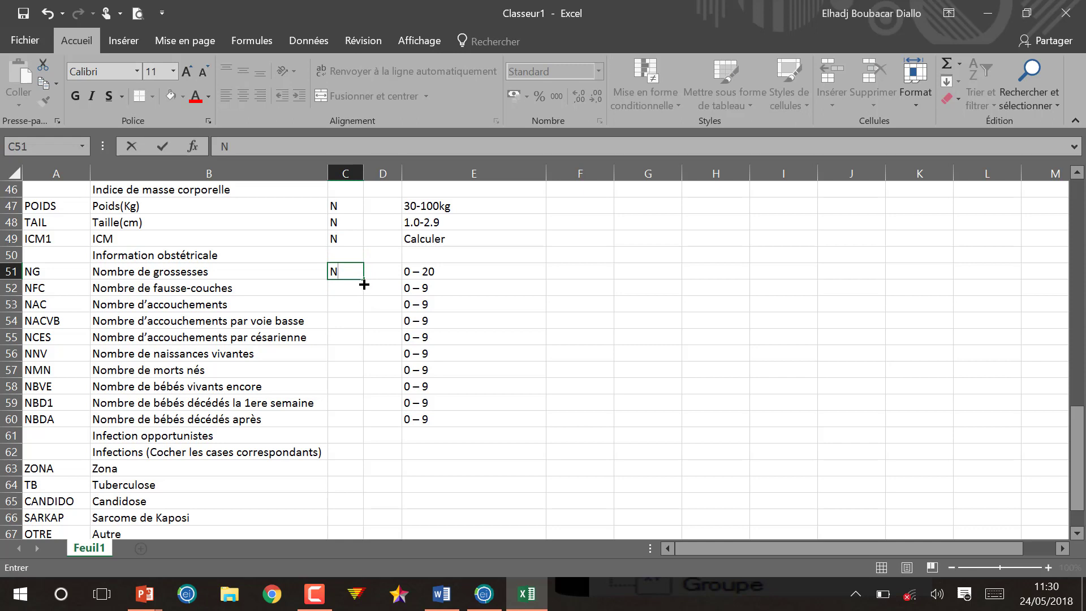
pyautogui.moveTo(363, 285); pyautogui.dragTo(373, 426)
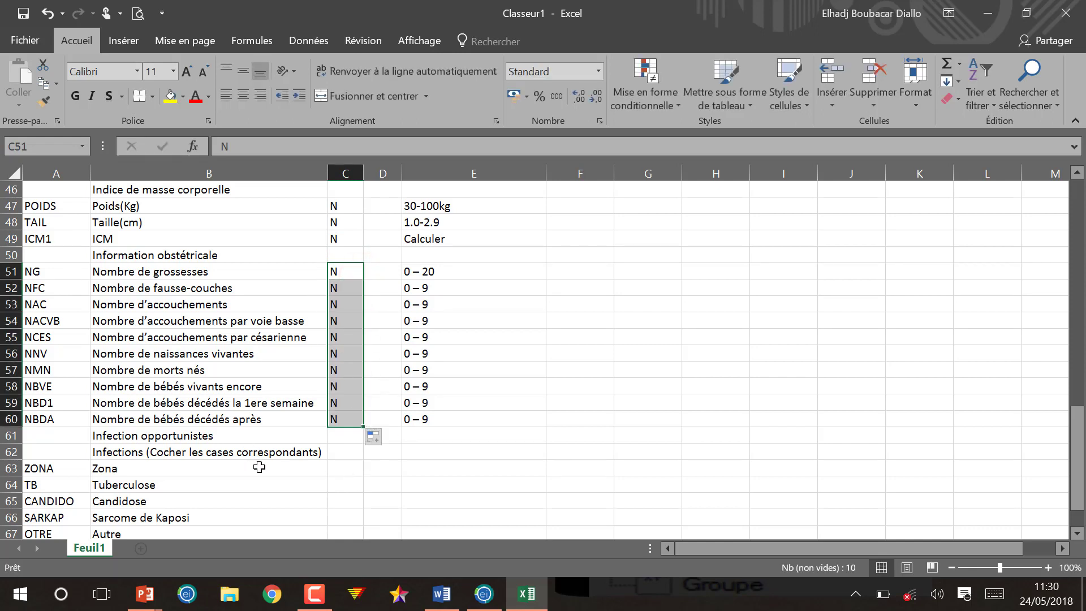
# Step: Enter the type Y/N for ZONA in C63, fill it down to C68, and enter TM for COM in C69
pyautogui.click(345, 469)
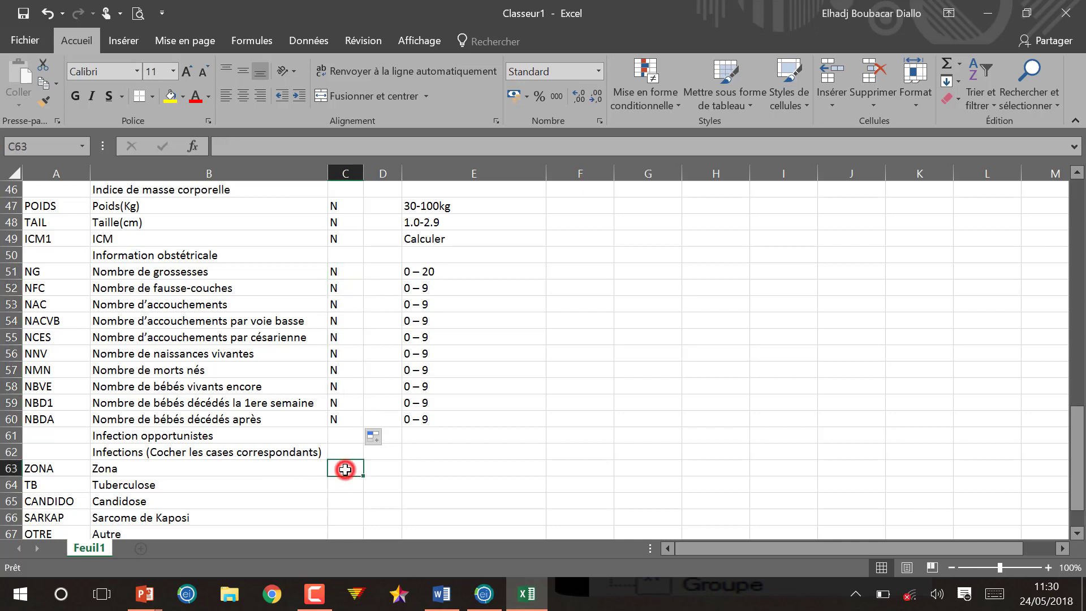
pyautogui.write('Y/N')
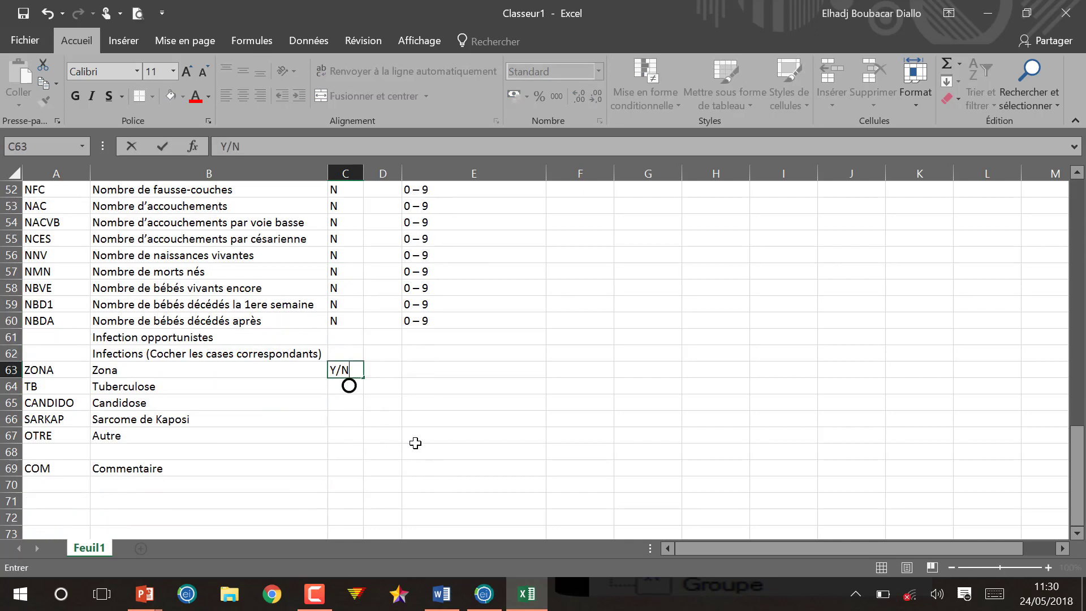
pyautogui.scroll(-2, 430, 470)
pyautogui.moveTo(367, 375); pyautogui.dragTo(358, 457)
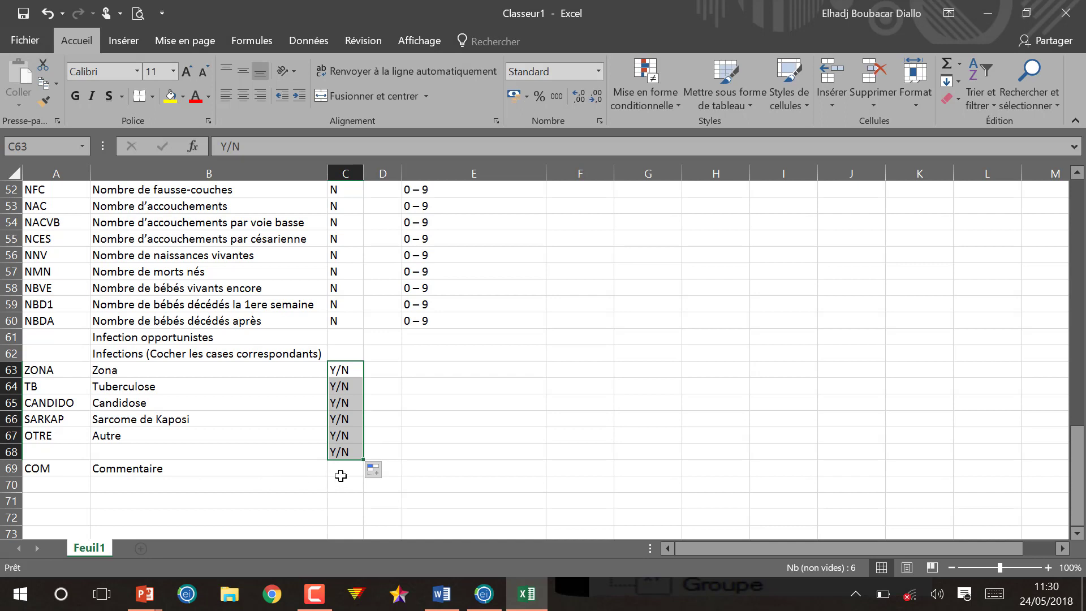
pyautogui.click(343, 473)
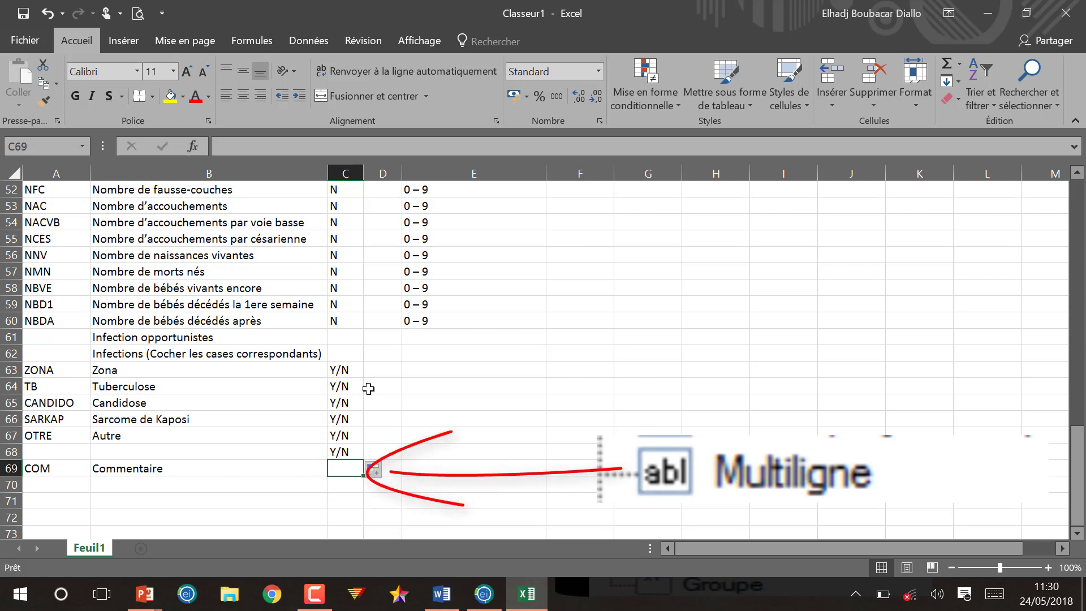
pyautogui.write('TM')
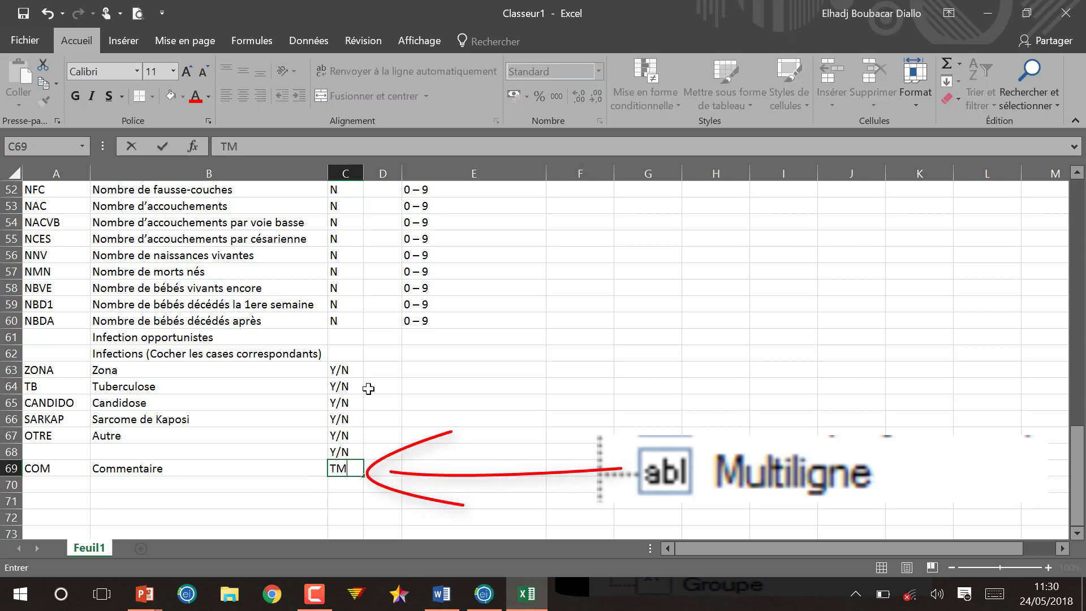
# Step: Clear row 68 between OTRE and COM and delete the row from the sheet
pyautogui.click(14, 452)
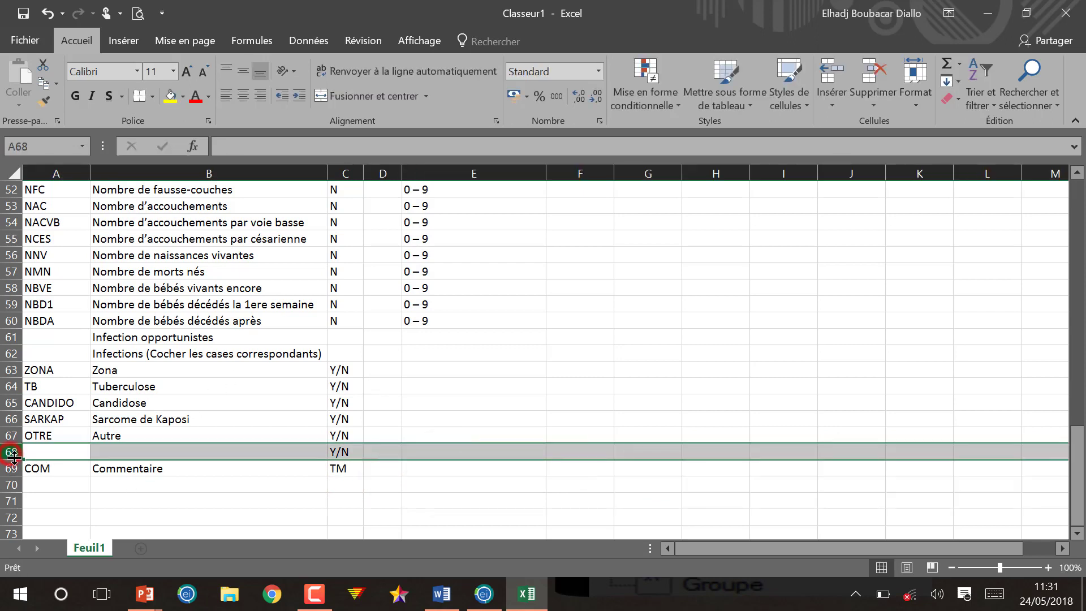
pyautogui.press('Delete')
pyautogui.rightClick(12, 451)
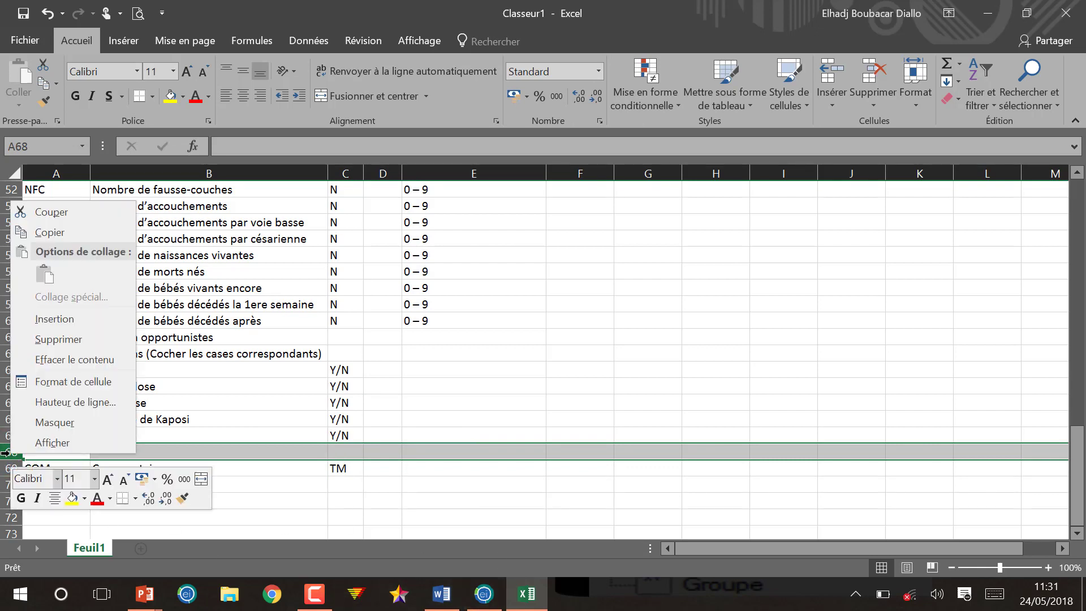
pyautogui.click(44, 340)
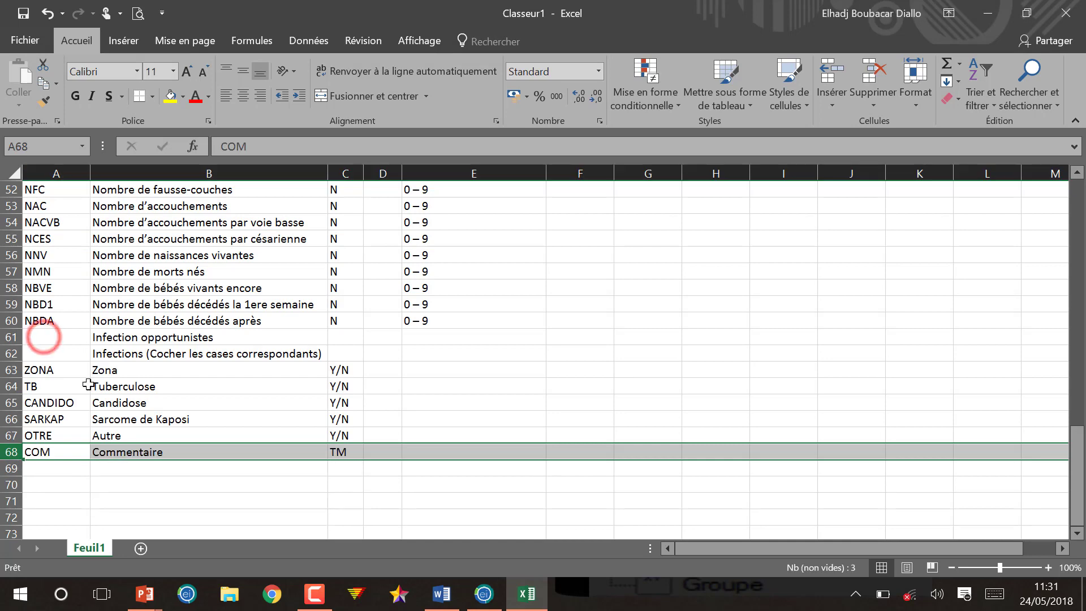
# Step: Check the identifier's answer format in the Theme X questionnaire in Word, and return to the start of the Excel dictionary
pyautogui.scroll(5, 340, 433)
pyautogui.scroll(12, 340, 433)
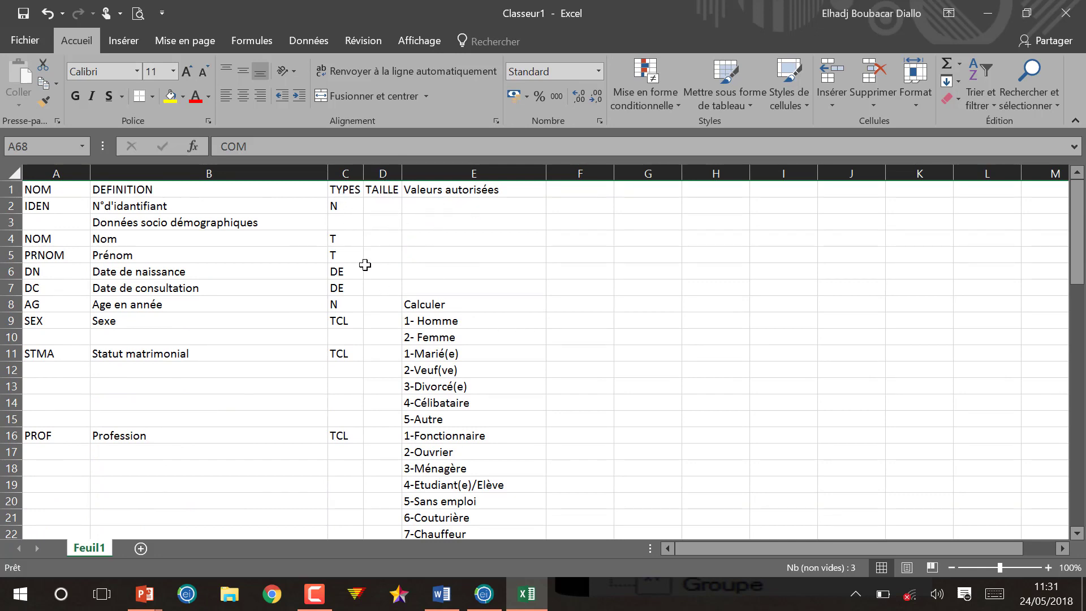
pyautogui.hotkey('alt', 'Tab')
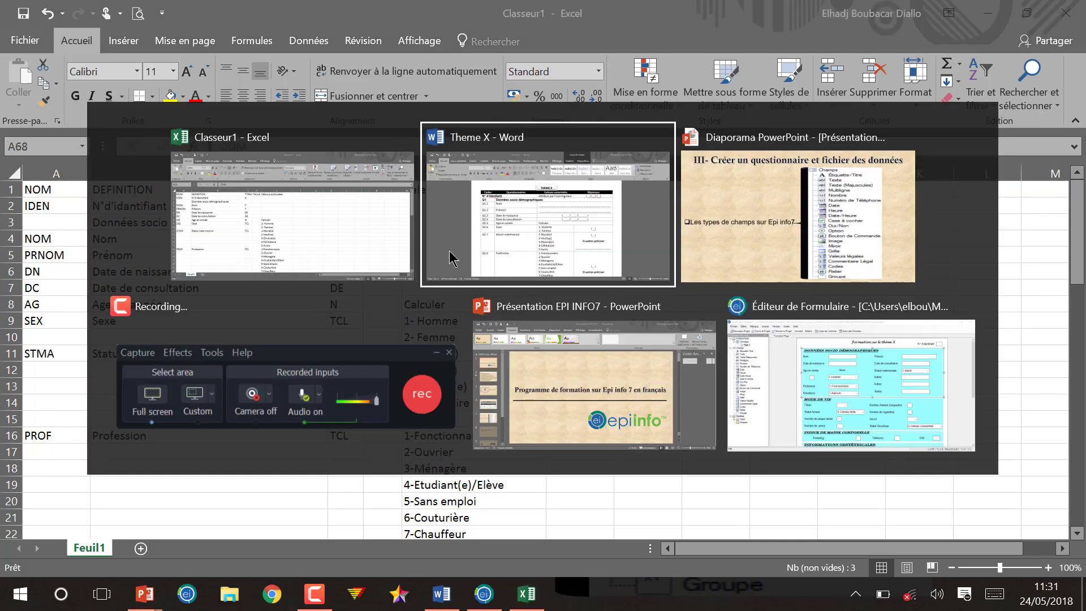
pyautogui.click(502, 225)
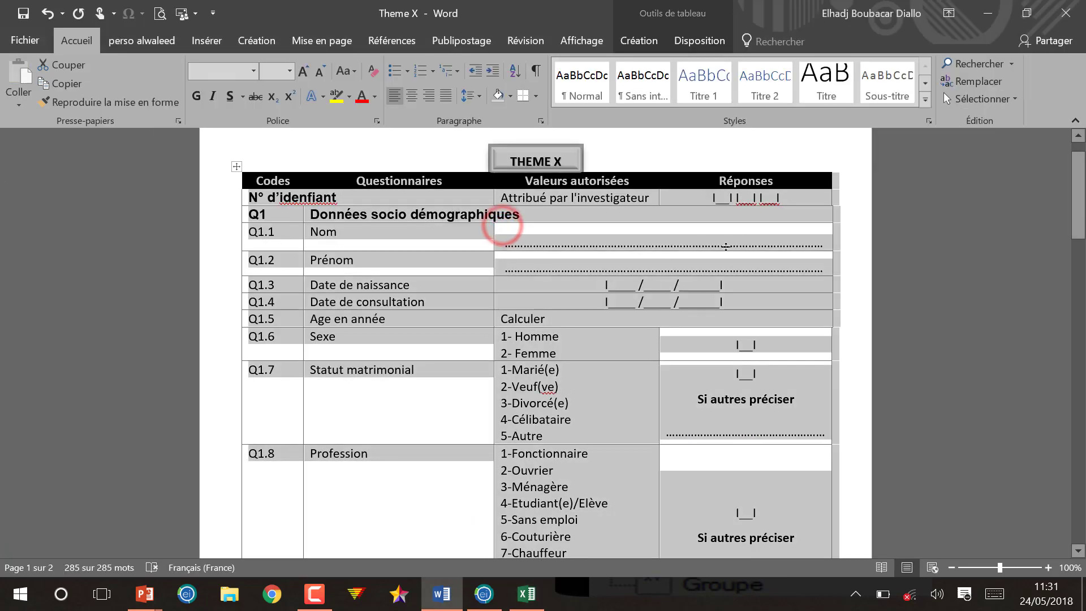
pyautogui.click(722, 199)
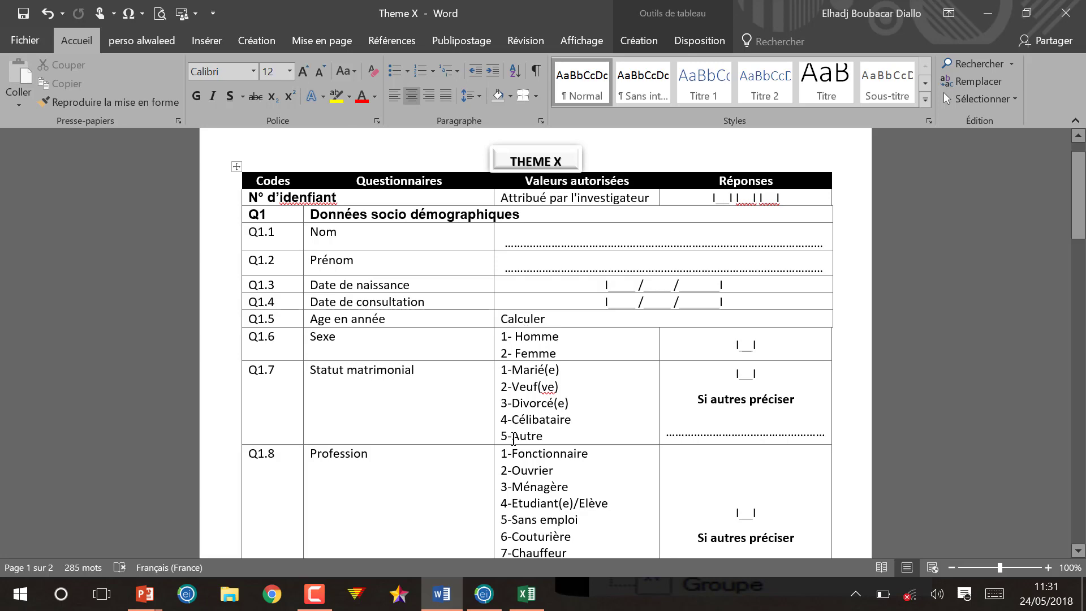
pyautogui.hotkey('alt', 'Tab')
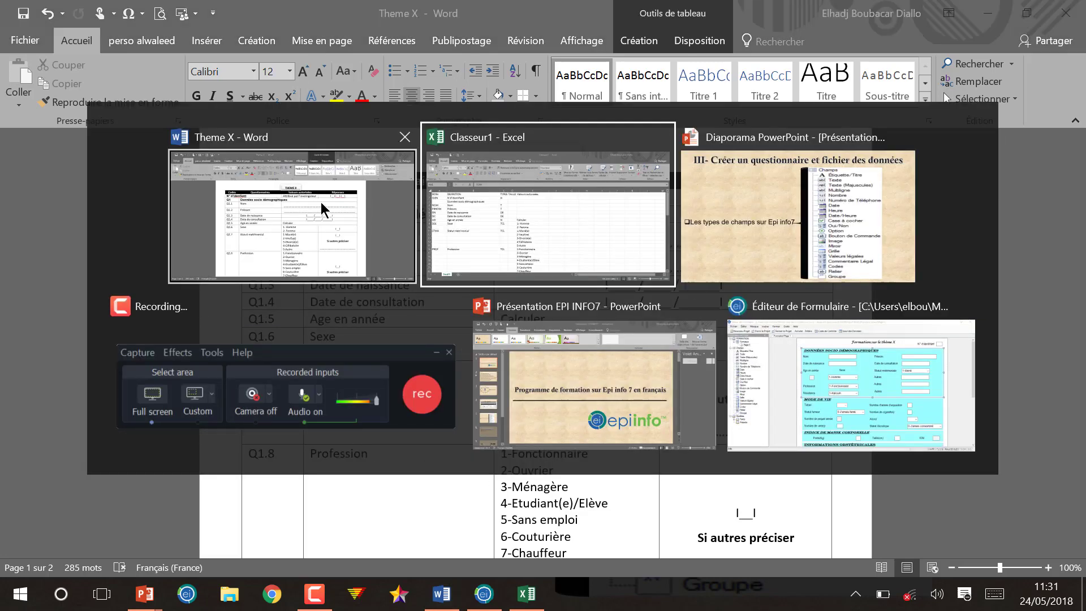
pyautogui.click(536, 248)
pyautogui.press('alt')
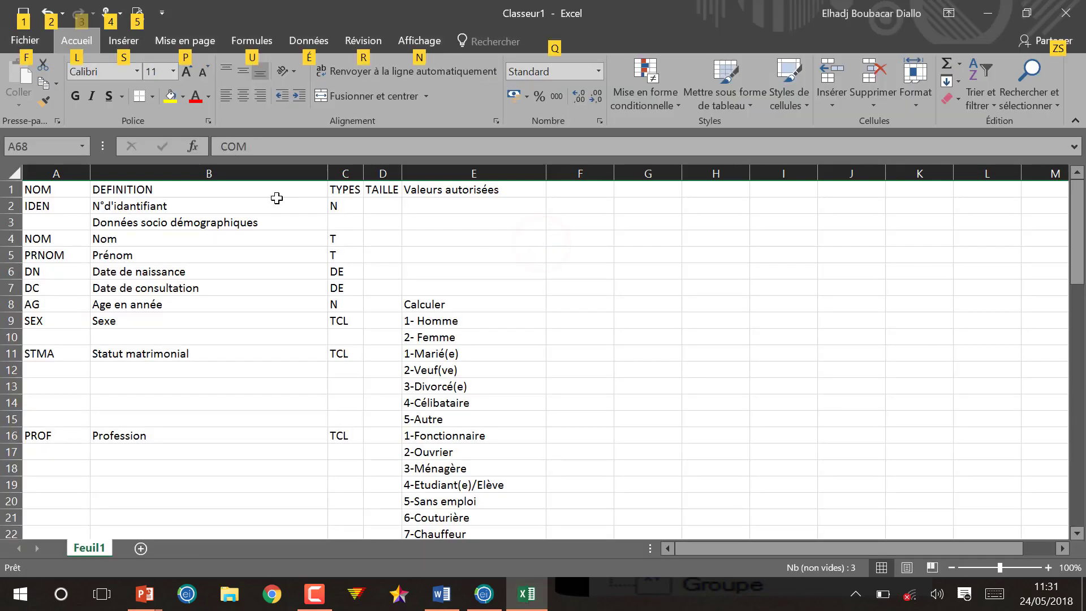
pyautogui.click(457, 218)
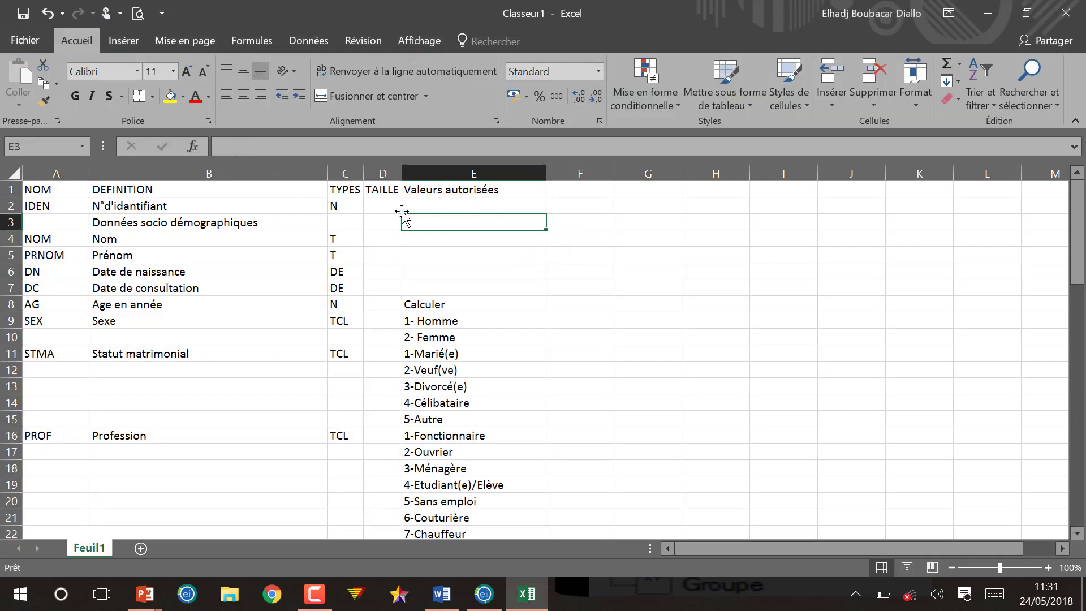
# Step: Enter the size 3 in D2 and the allowed values 0-999 in E2 for IDEN
pyautogui.click(388, 207)
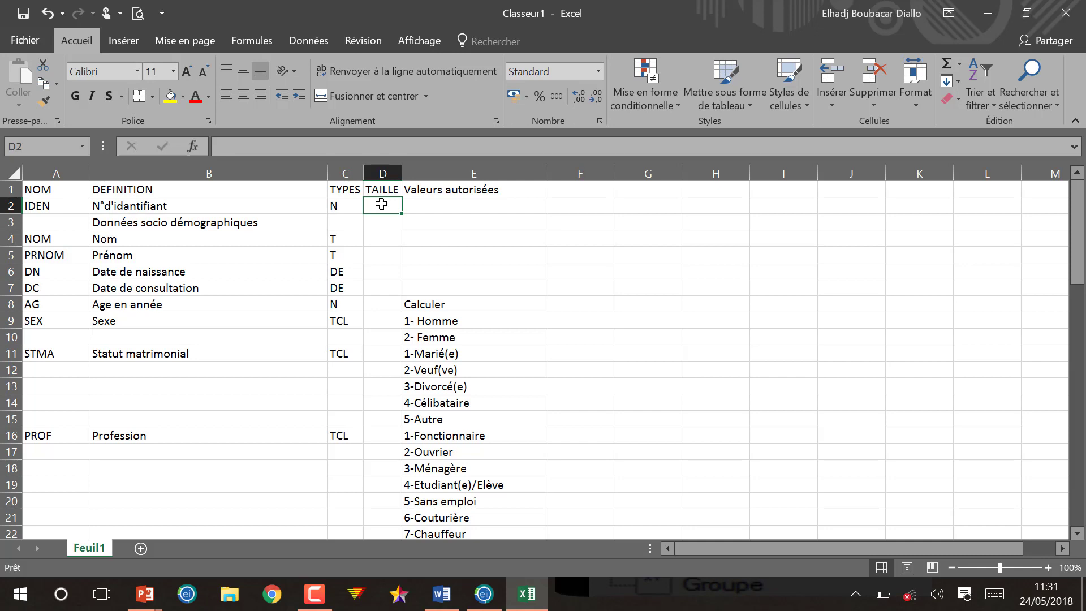
pyautogui.write('3')
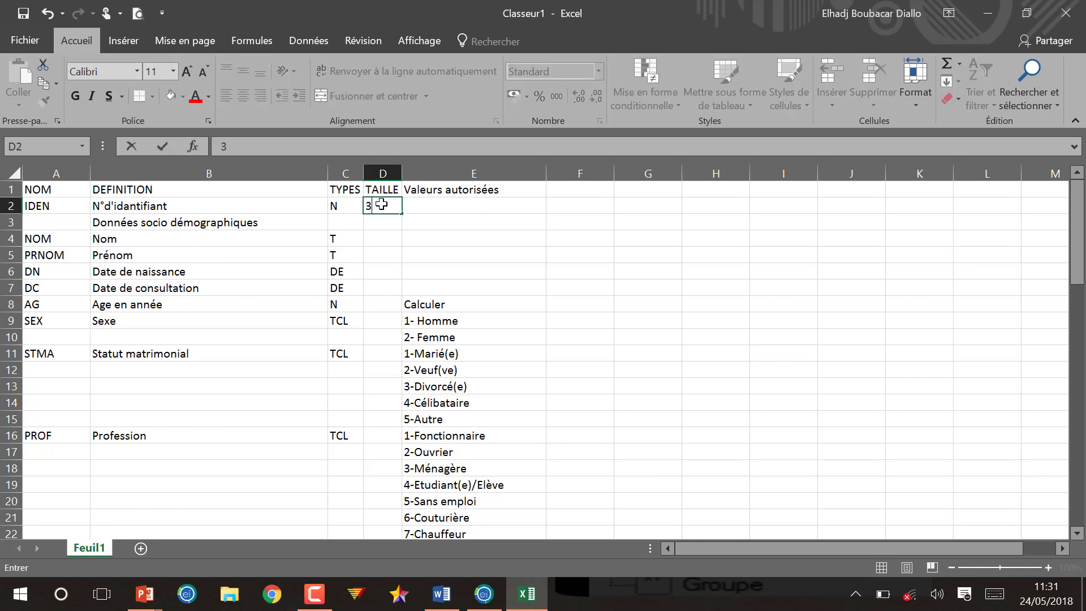
pyautogui.click(432, 205)
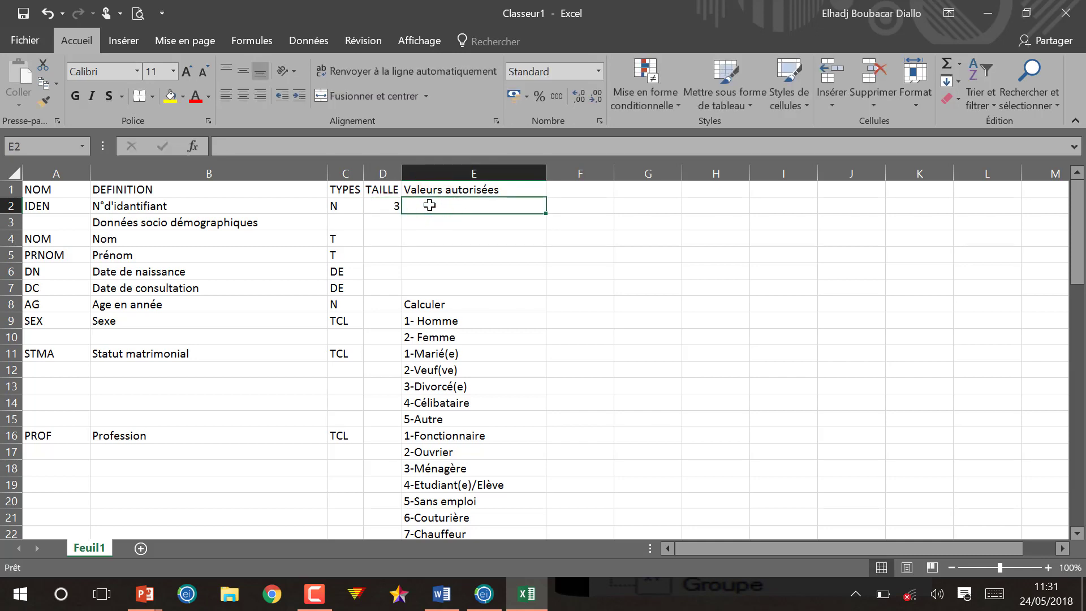
pyautogui.write('0')
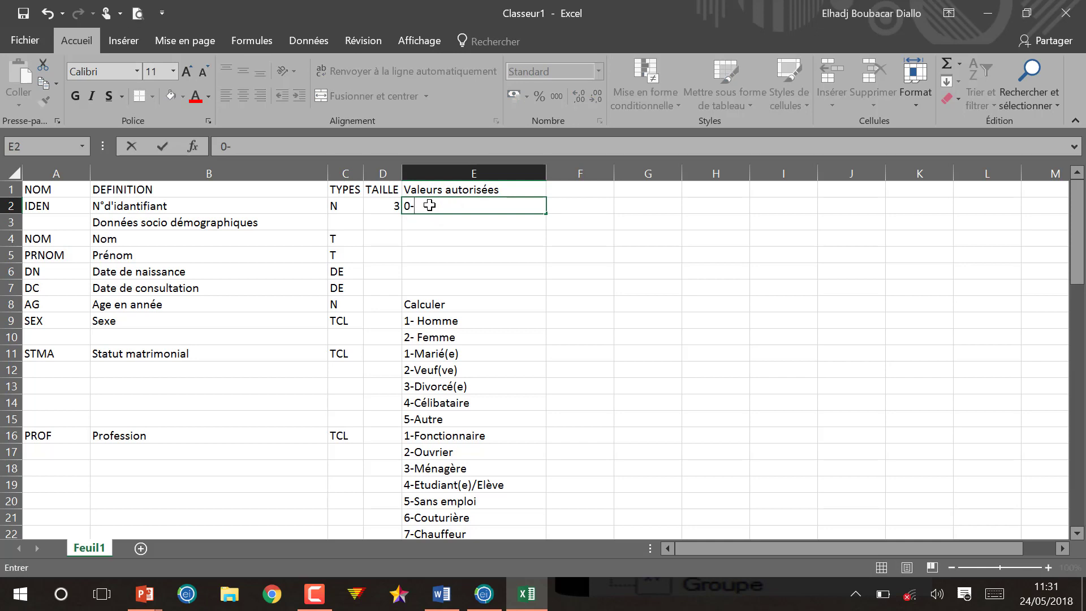
pyautogui.write('-999')
pyautogui.click(438, 240)
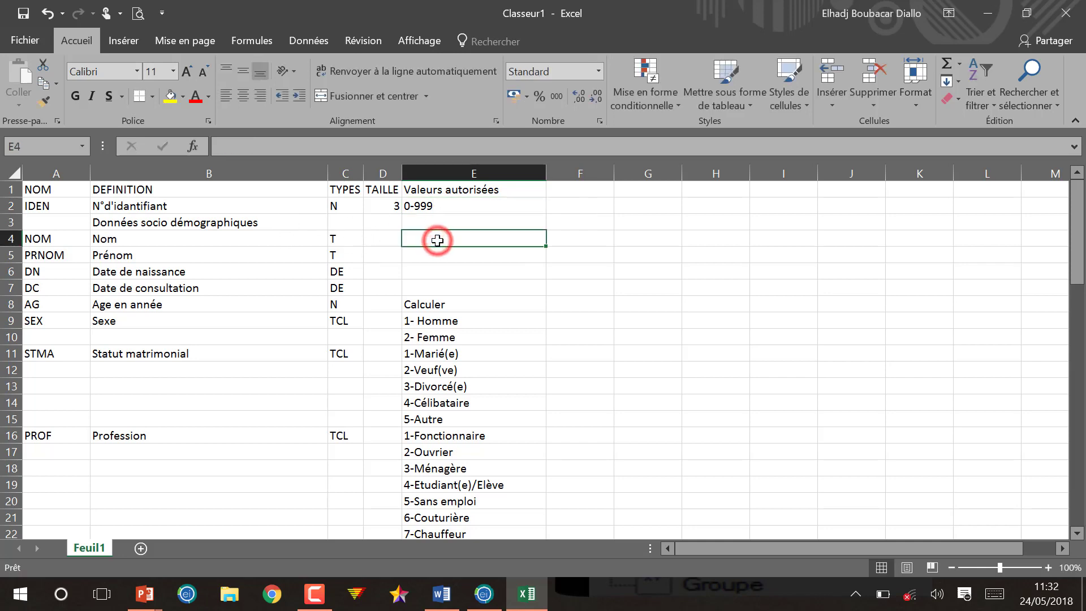
pyautogui.write('1')
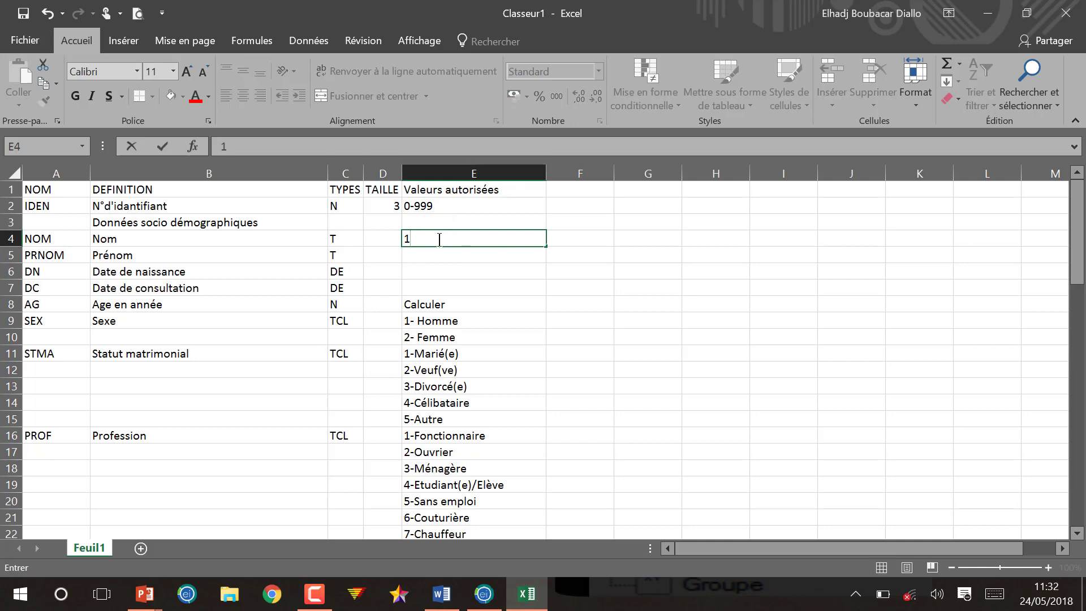
pyautogui.write('5')
# Step: Enter the size 15 for NOM in D4 and 20 for PRNOM in D5
pyautogui.click(378, 243)
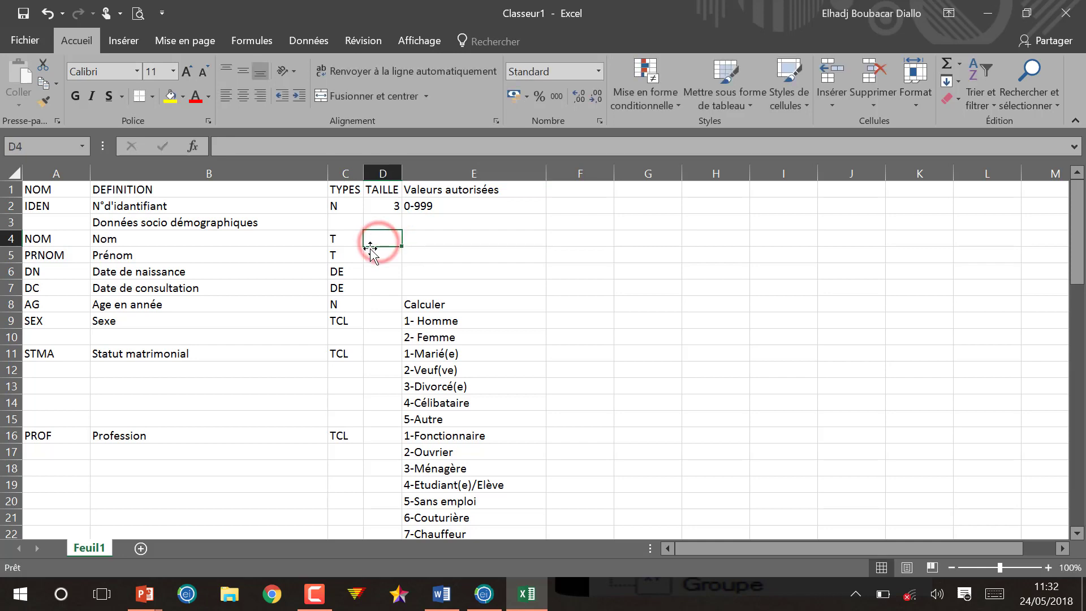
pyautogui.write('15')
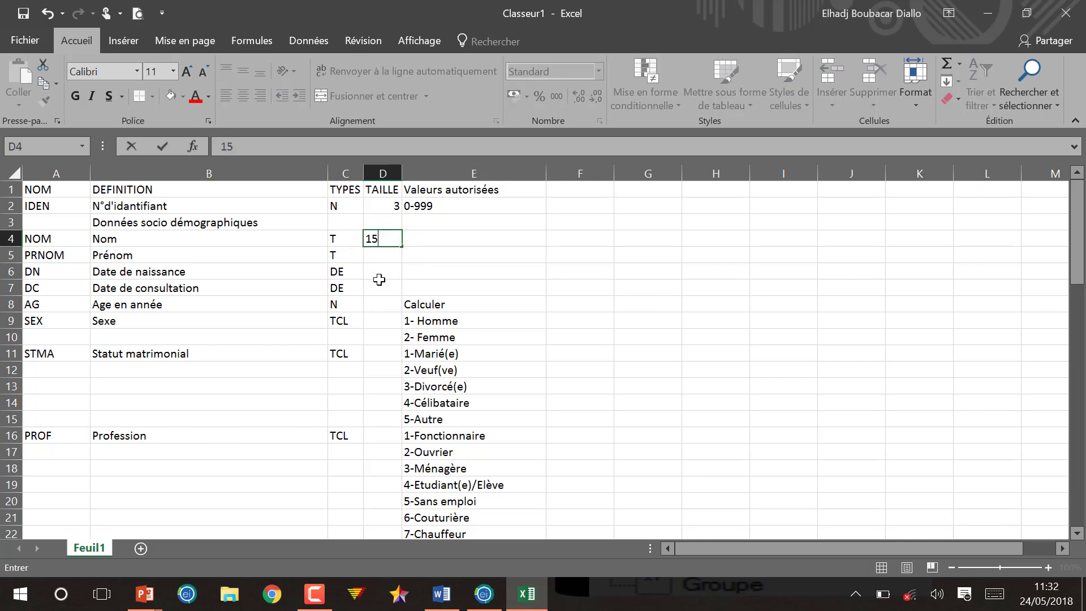
pyautogui.click(392, 254)
pyautogui.write('2')
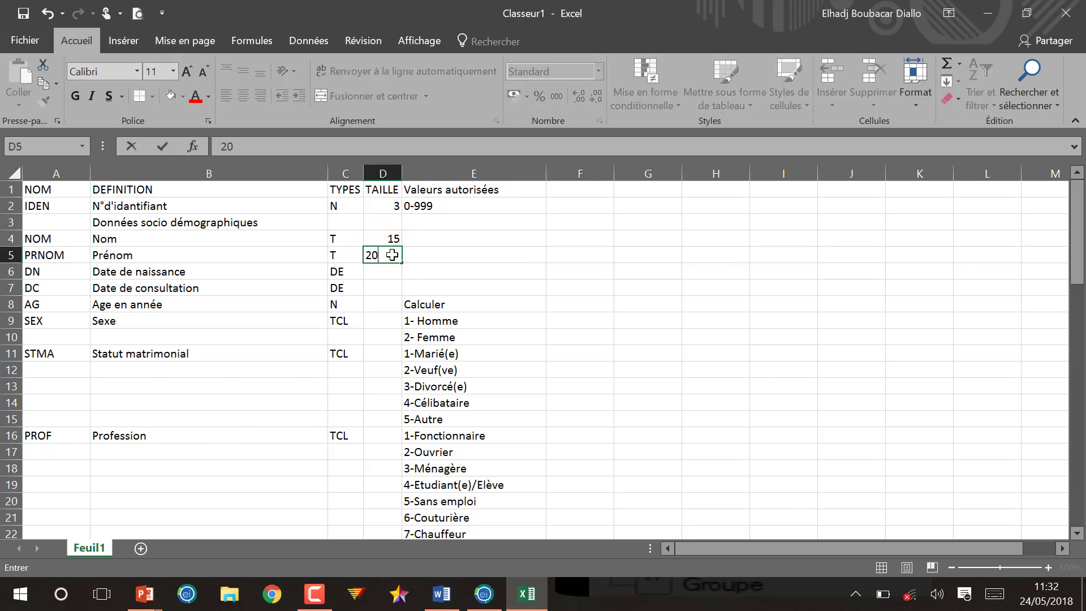
pyautogui.write('0')
# Step: Enter the size 10 for DN in D6 and for DC in D7
pyautogui.click(384, 269)
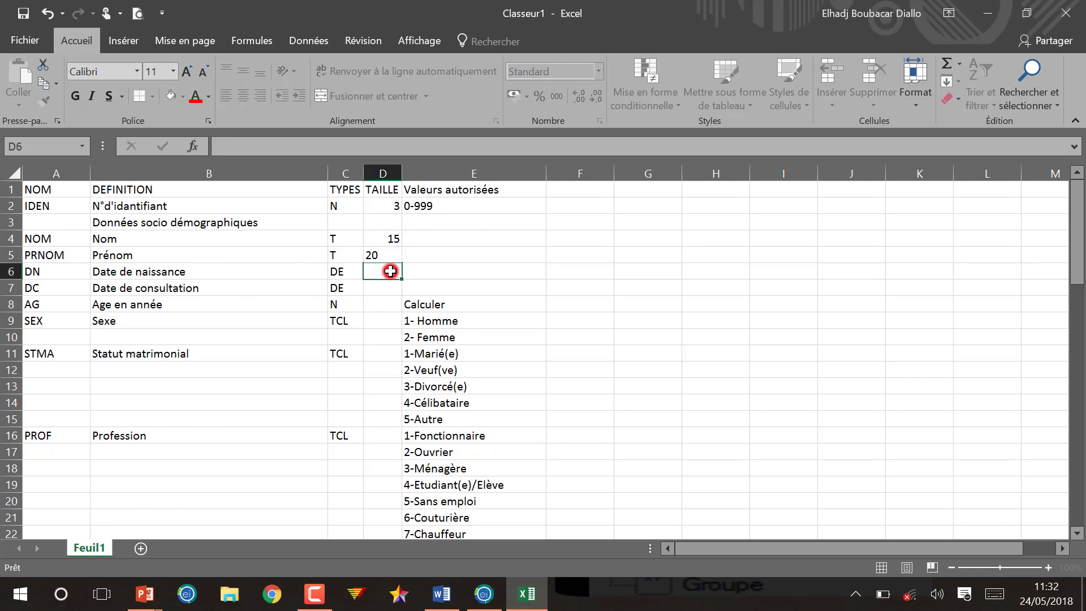
pyautogui.write('10')
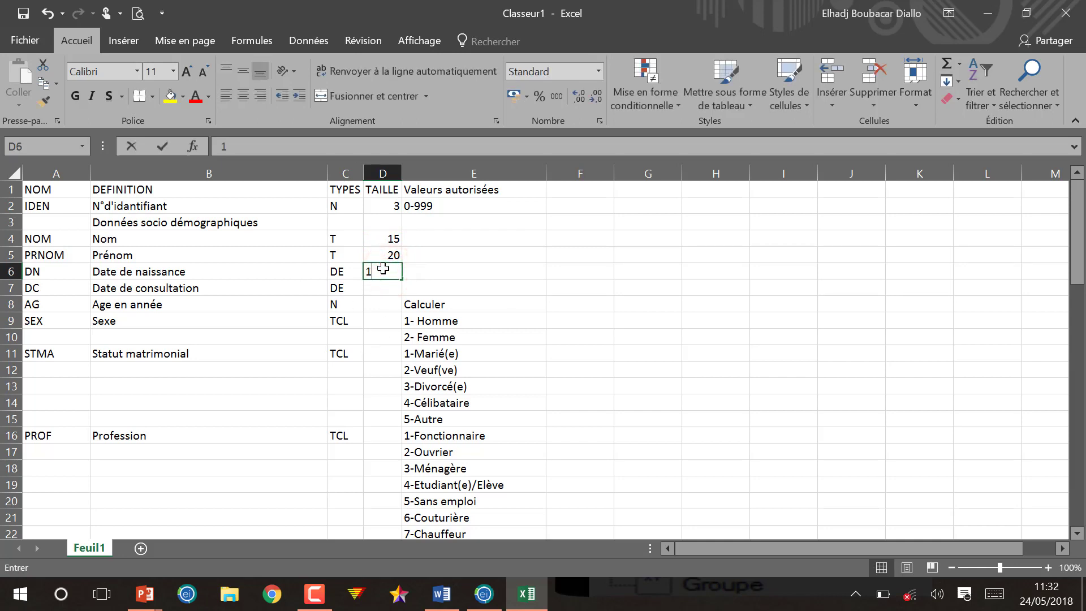
pyautogui.click(377, 287)
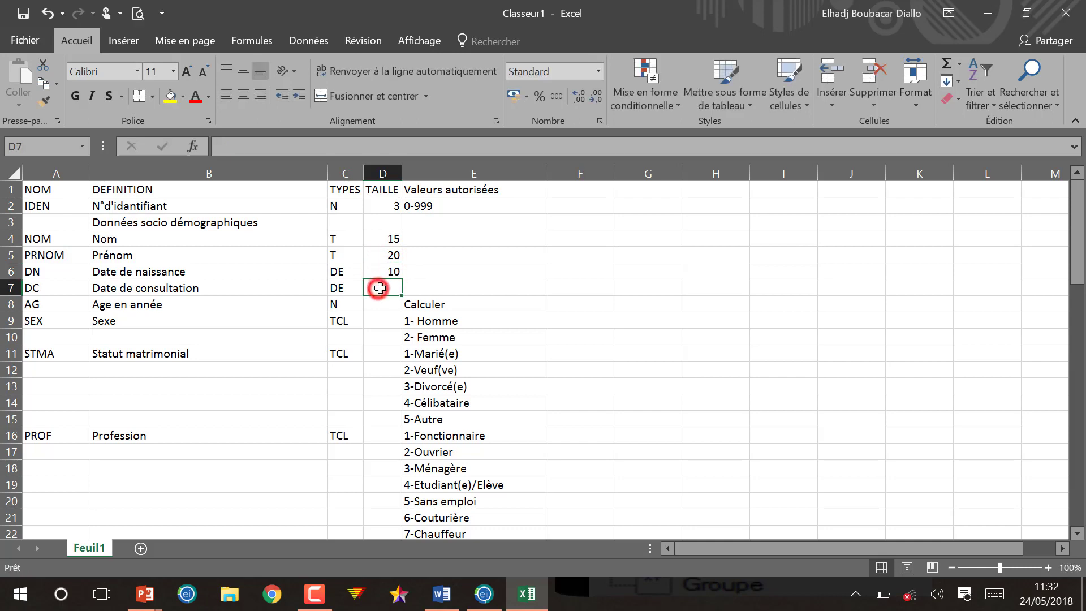
pyautogui.write('10')
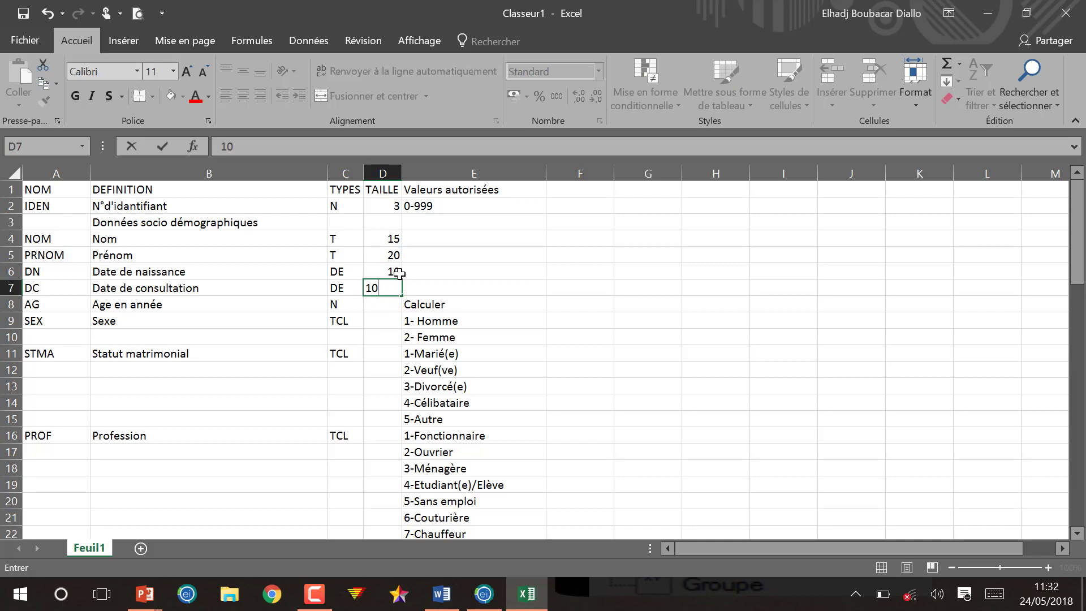
# Step: Clear the sizes of the two date variables DN and DC in D6 and D7
pyautogui.click(397, 273)
pyautogui.press('Delete')
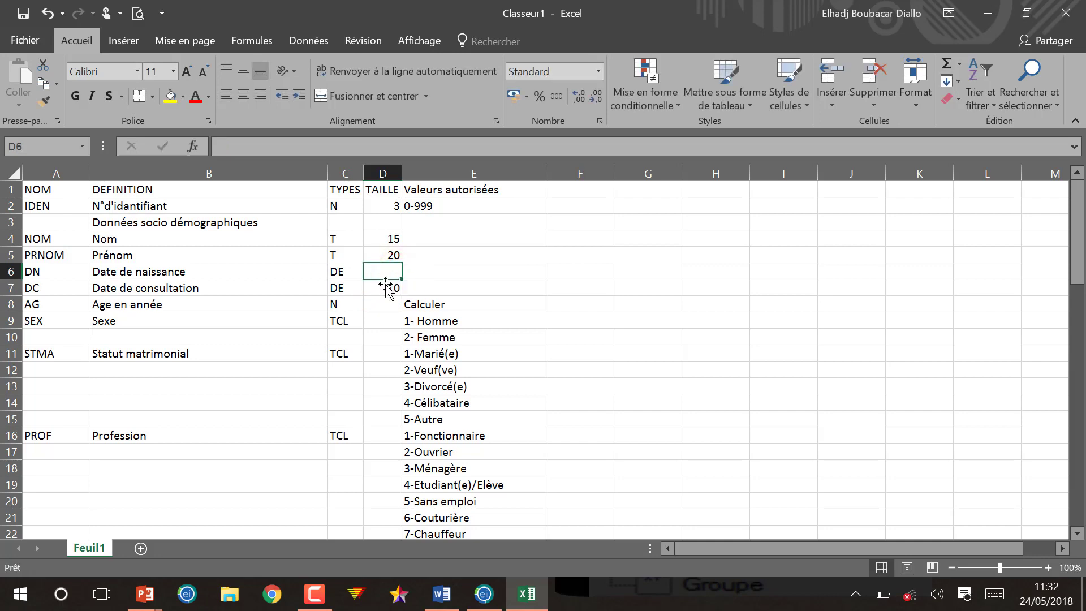
pyautogui.click(386, 286)
pyautogui.press('Delete')
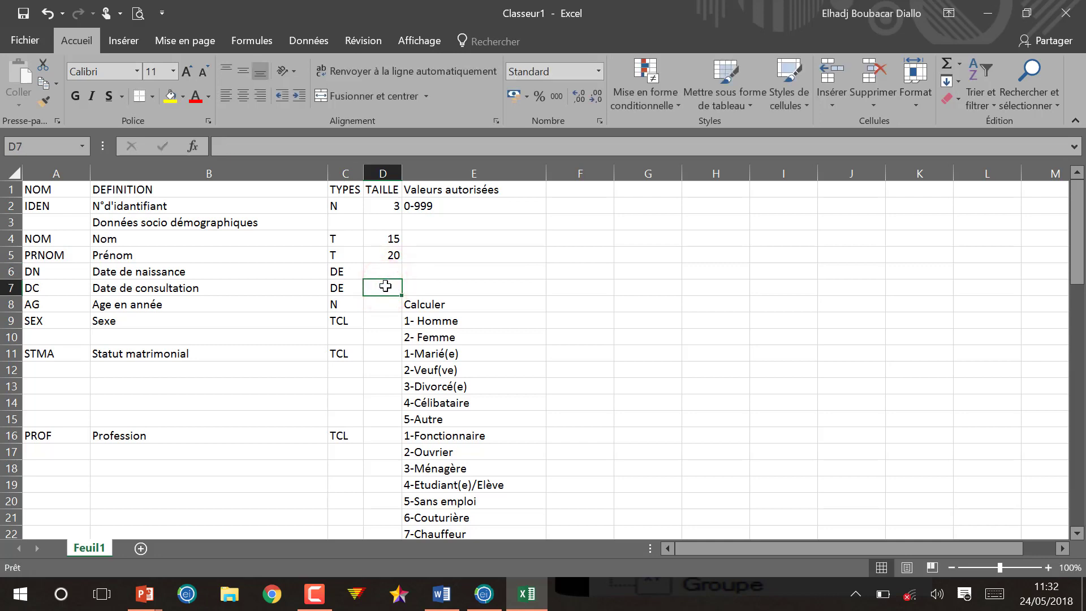
# Step: Enter the size 1 for SEX in D9, STMA in D11, PROF in D16 and RESIDN in D25
pyautogui.click(375, 305)
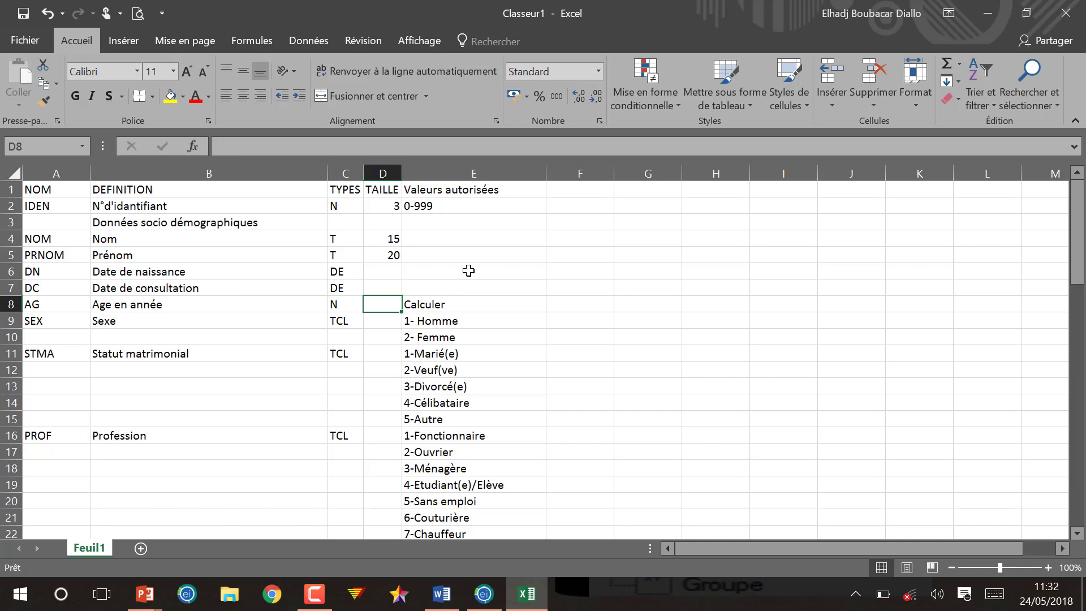
pyautogui.click(382, 320)
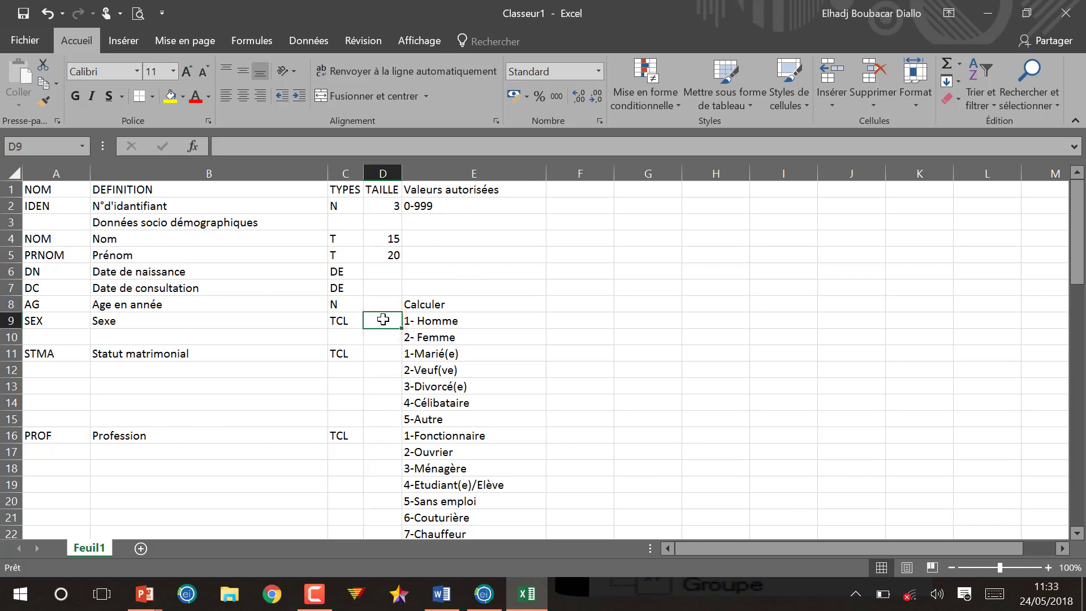
pyautogui.write('1')
pyautogui.click(384, 353)
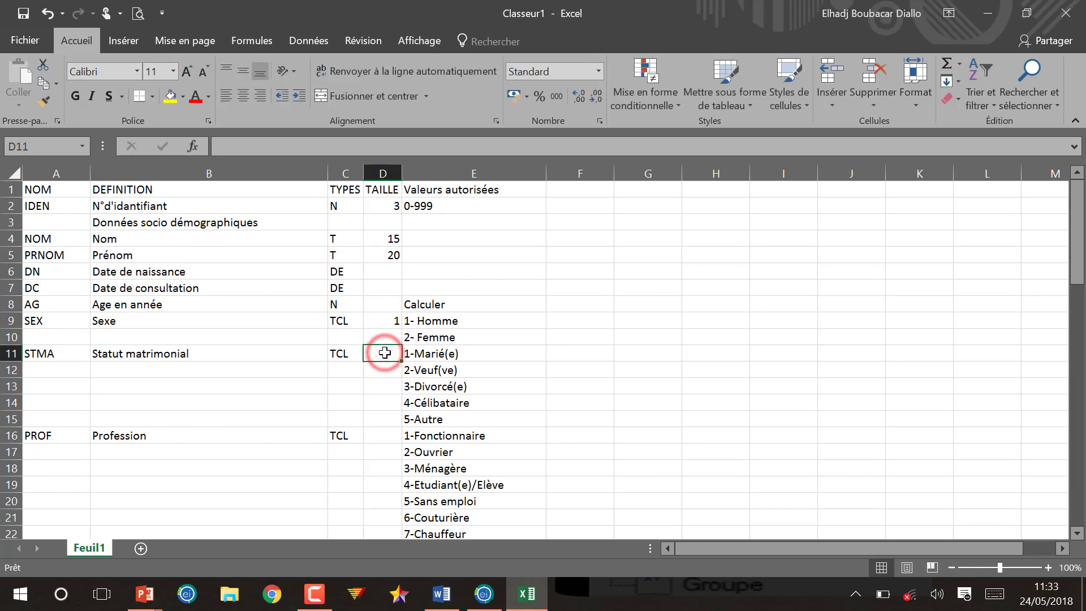
pyautogui.write('1')
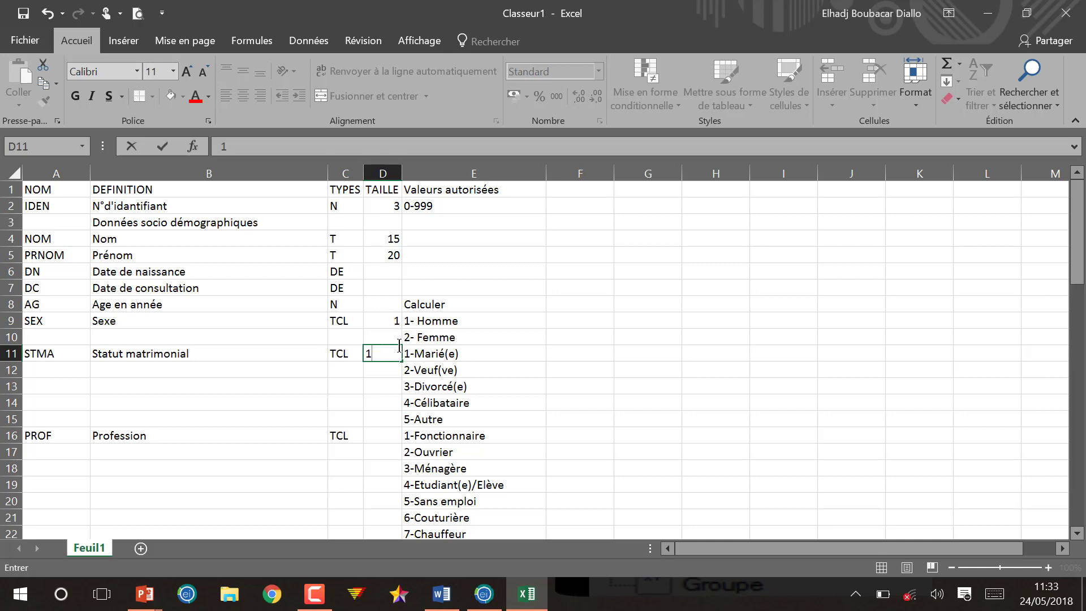
pyautogui.click(373, 439)
pyautogui.write('1')
pyautogui.scroll(-4, 379, 407)
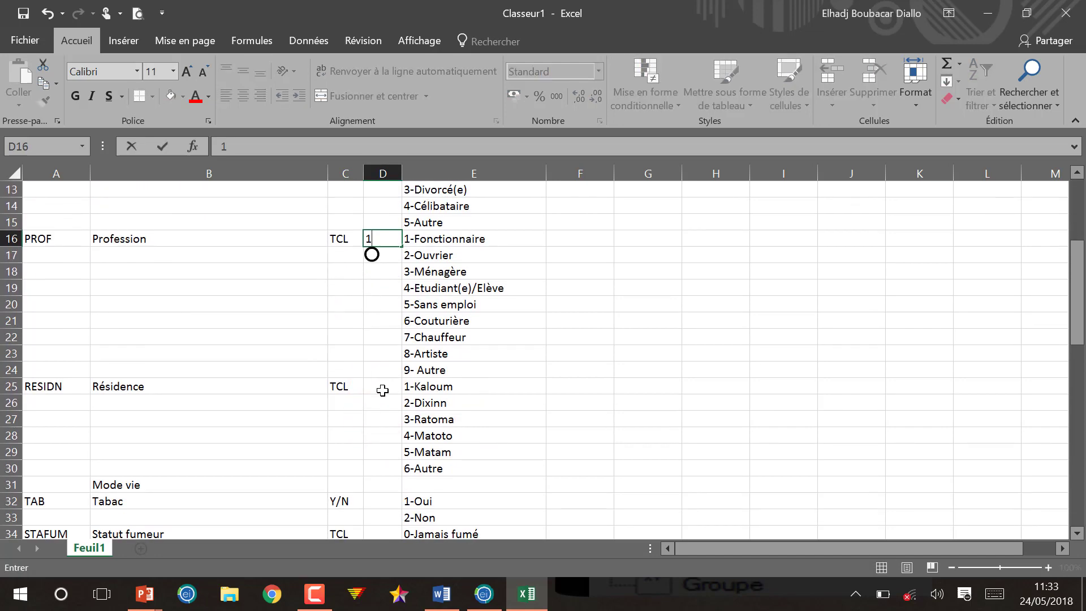
pyautogui.click(382, 390)
pyautogui.write('1')
# Step: Enter the size 1 for TAB in D32 and for STAFUM in D34
pyautogui.scroll(-5, 373, 368)
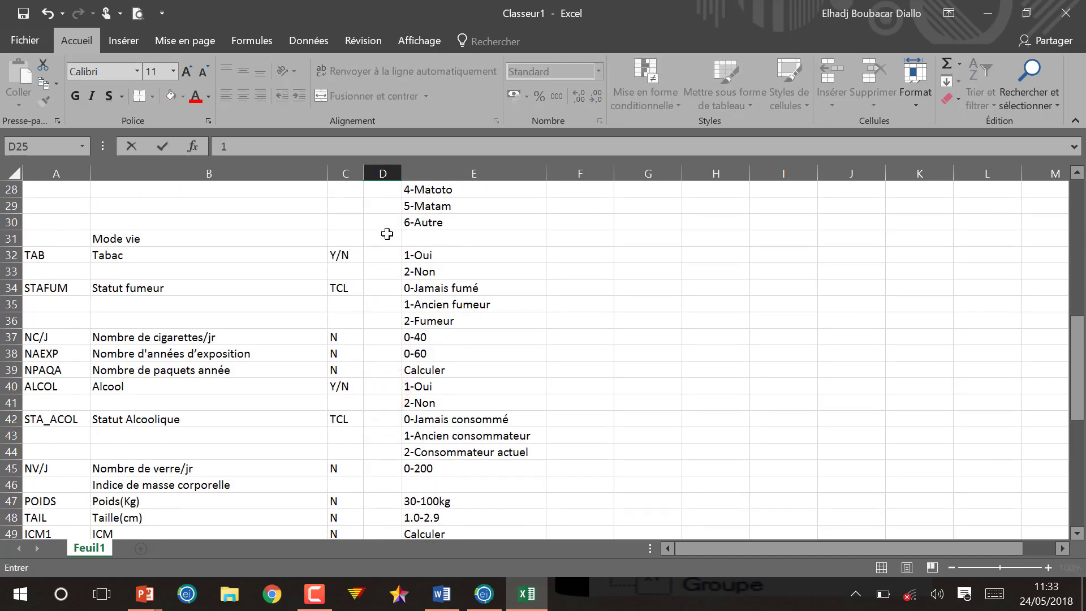
pyautogui.click(387, 259)
pyautogui.write('1')
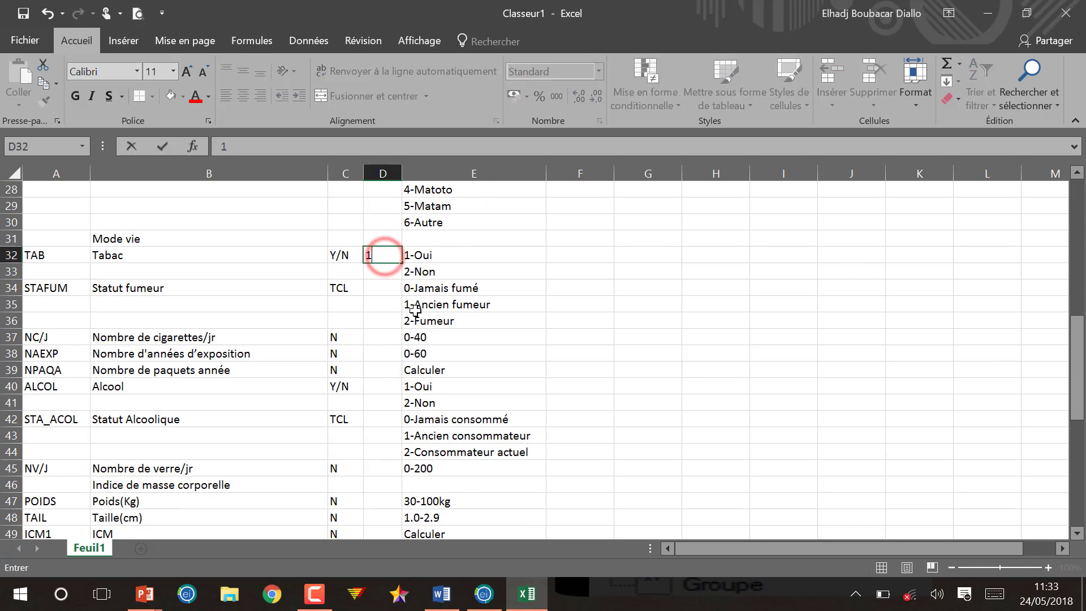
pyautogui.click(393, 287)
pyautogui.write('1')
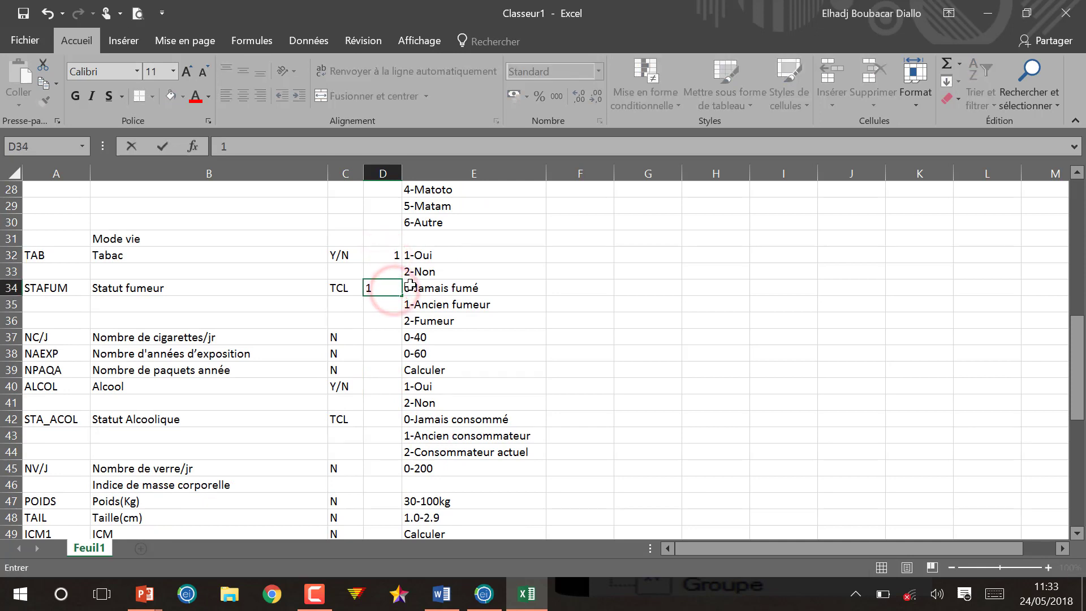
# Step: Enter the size 2 for NC/J in D37 and for NAEXP in D38
pyautogui.click(380, 339)
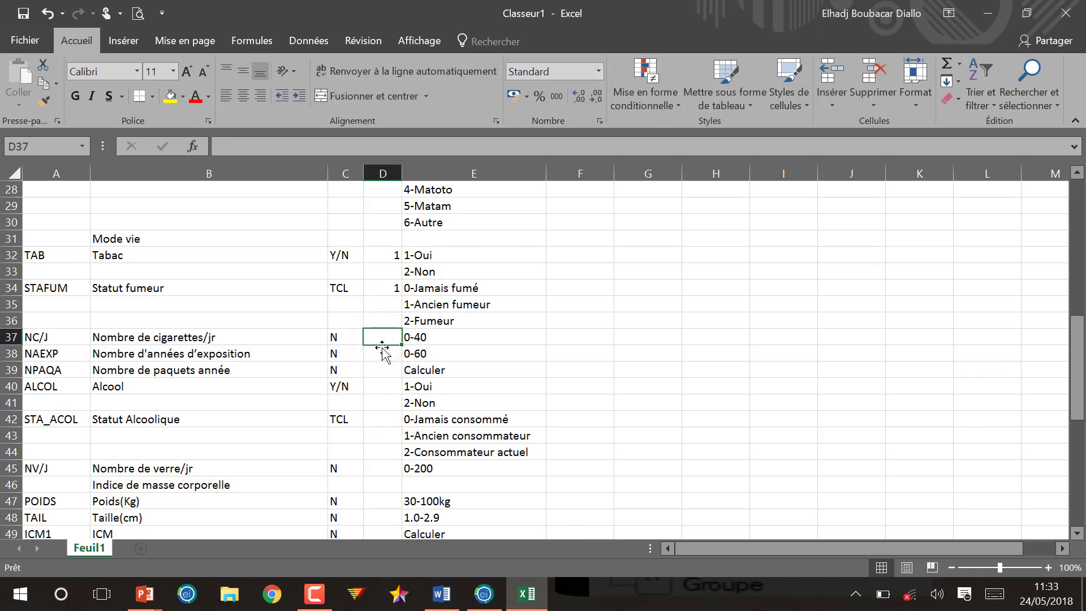
pyautogui.write('2')
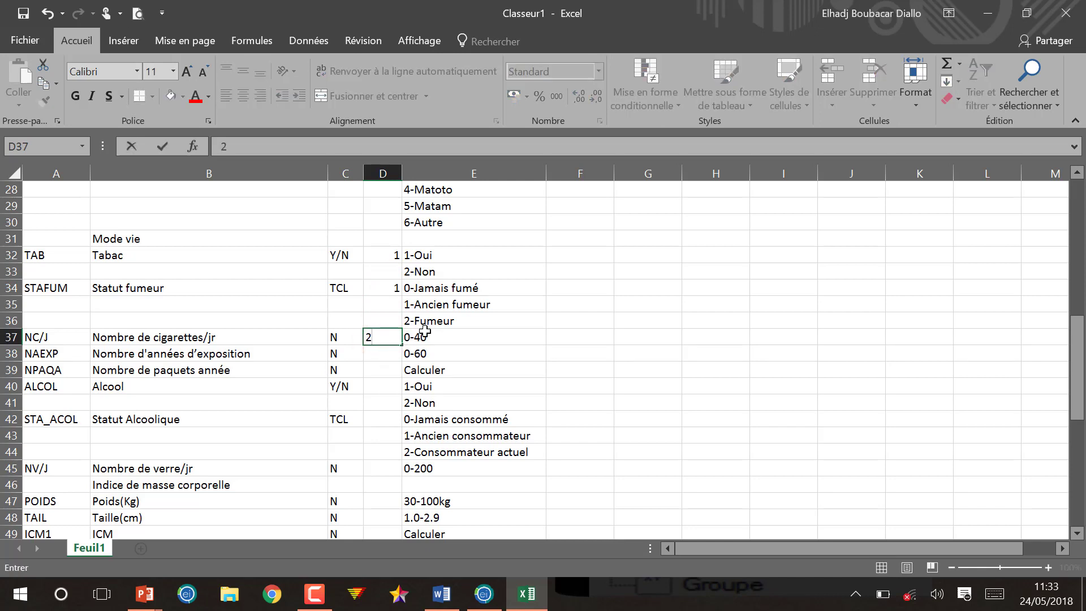
pyautogui.click(380, 353)
pyautogui.write('2')
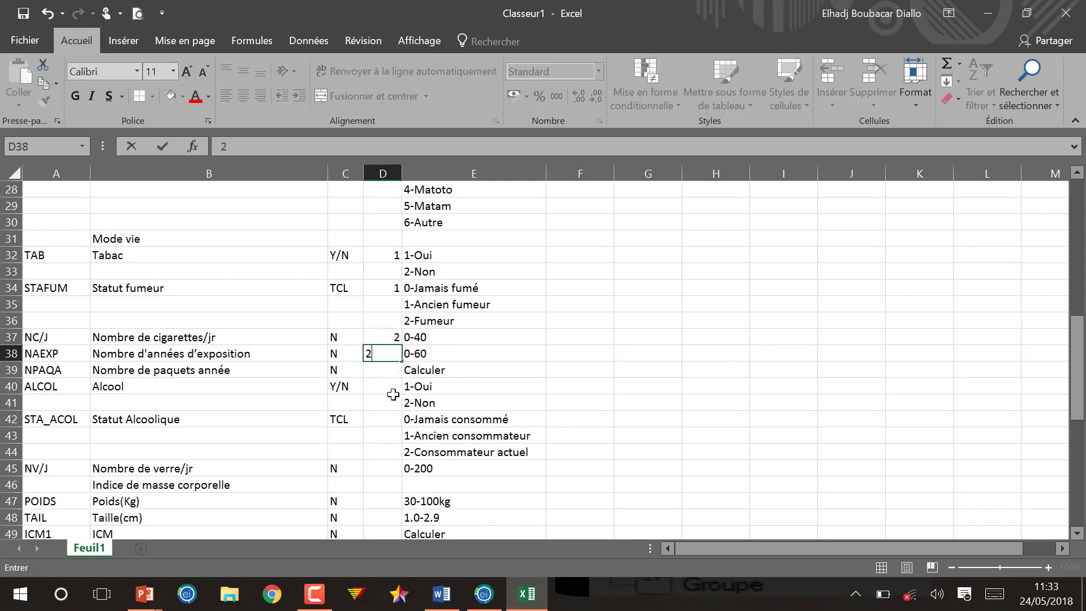
# Step: Enter the size 1 for ALCOL in D40 and for STA_ACOL in D42
pyautogui.click(384, 385)
pyautogui.write('²')
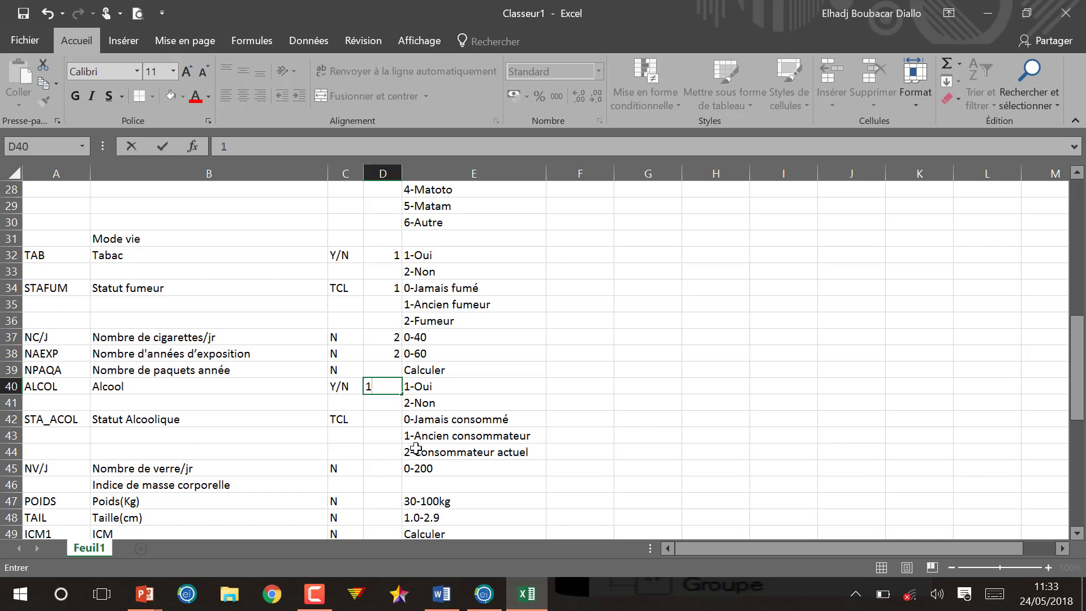
pyautogui.click(383, 419)
pyautogui.write('1')
# Step: Enter the size 3 for NV/J in D45 and for POIDS in D47
pyautogui.scroll(-3, 389, 347)
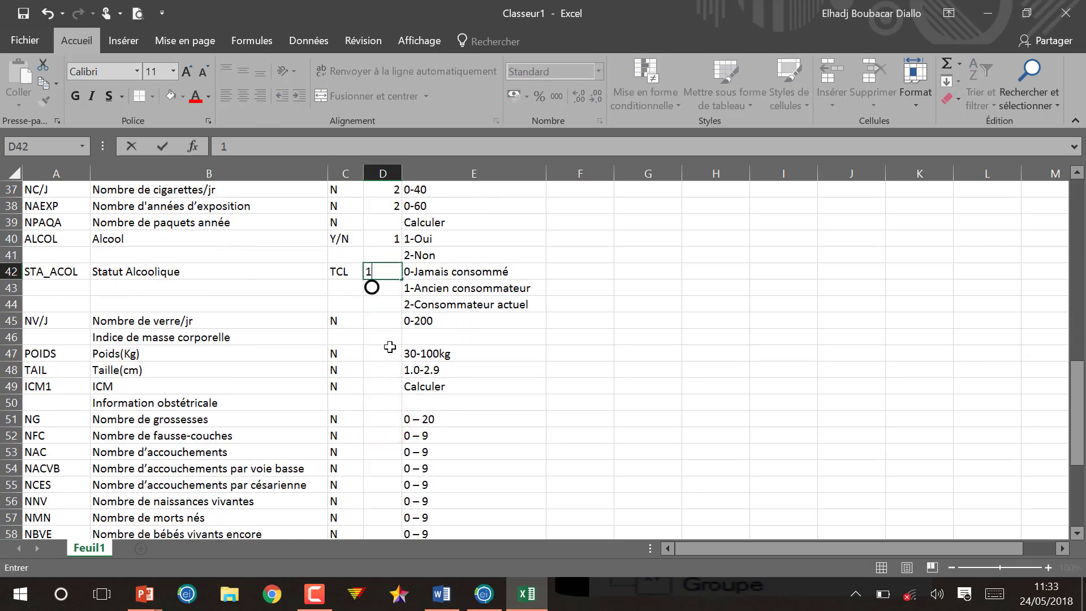
pyautogui.click(385, 321)
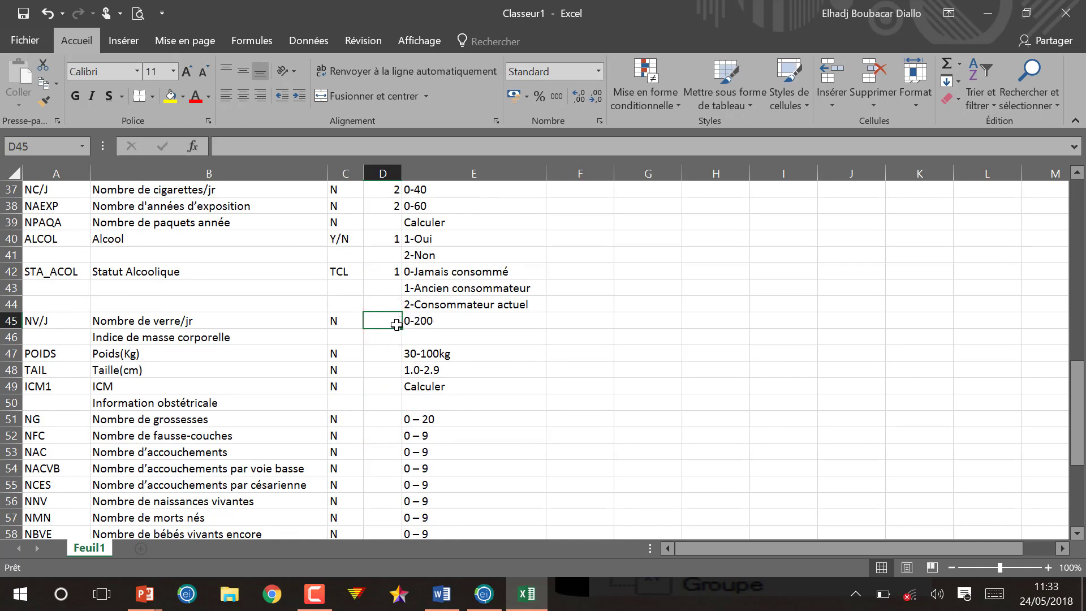
pyautogui.write('3')
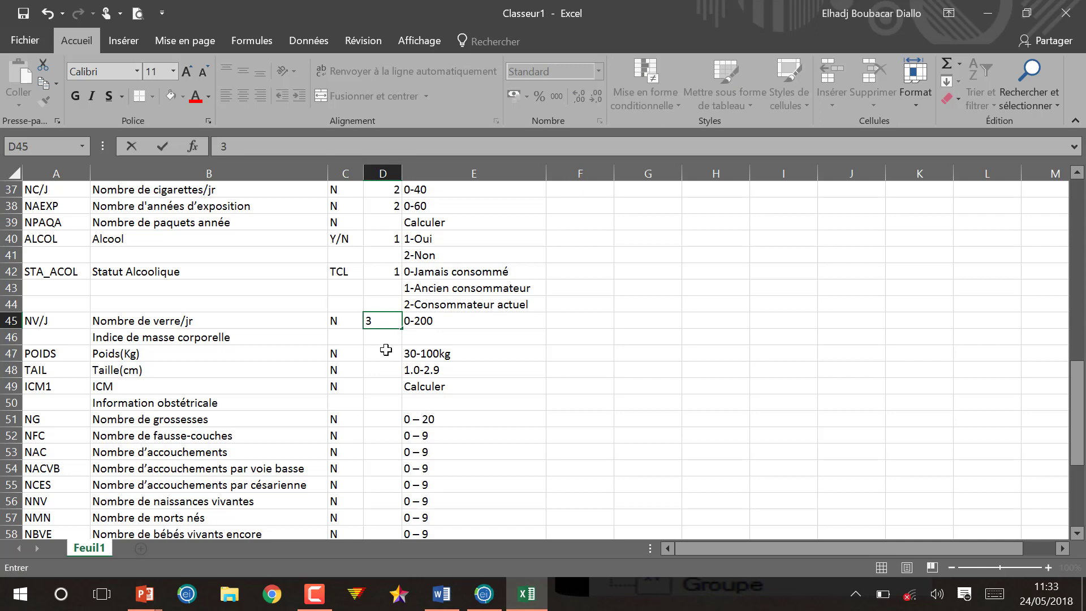
pyautogui.scroll(-1, 382, 340)
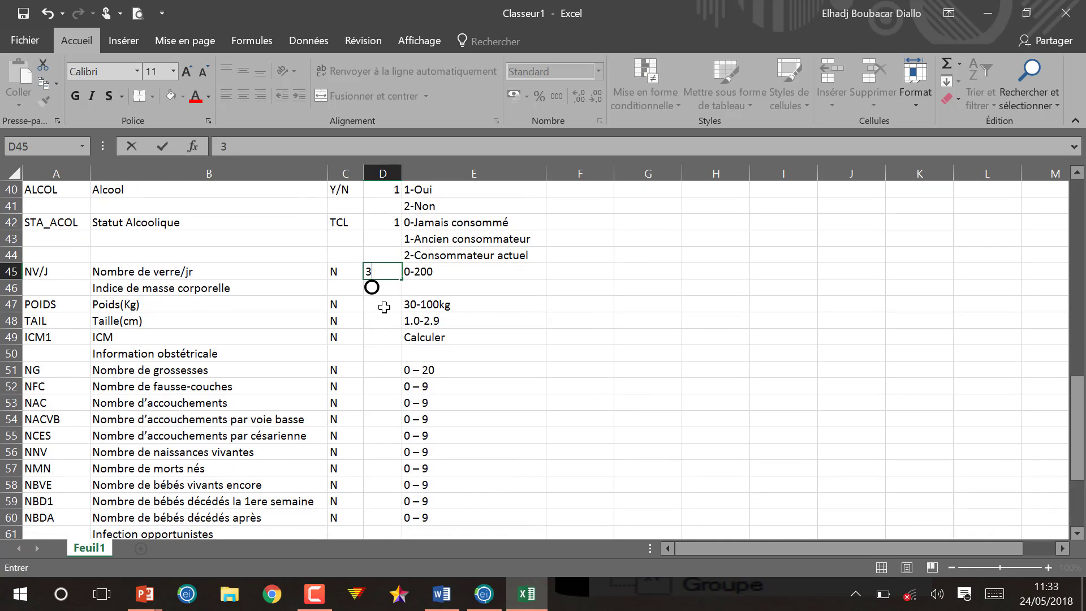
pyautogui.click(384, 307)
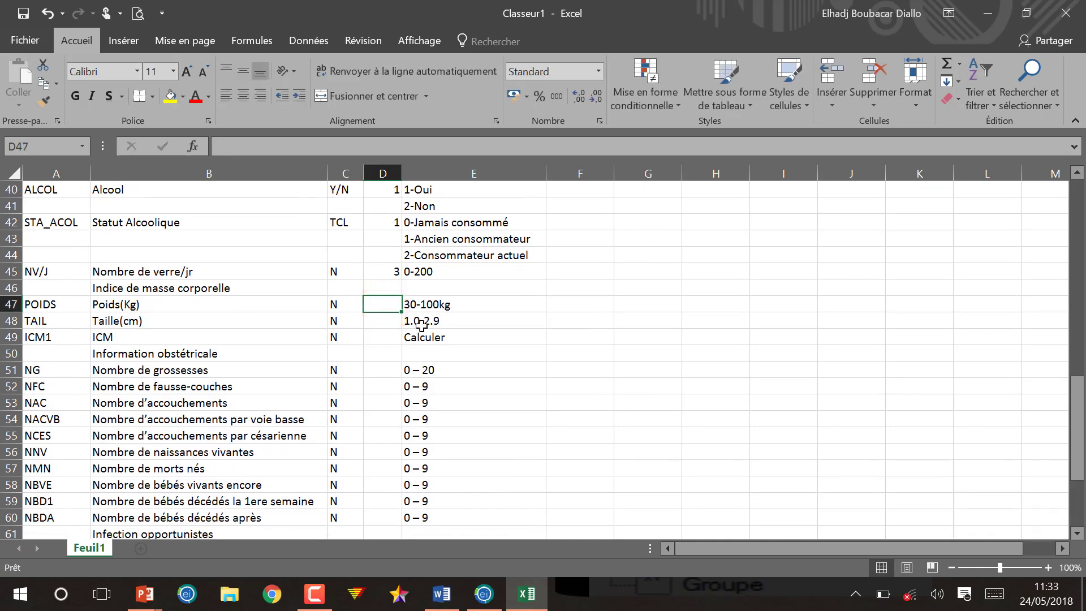
pyautogui.write('3')
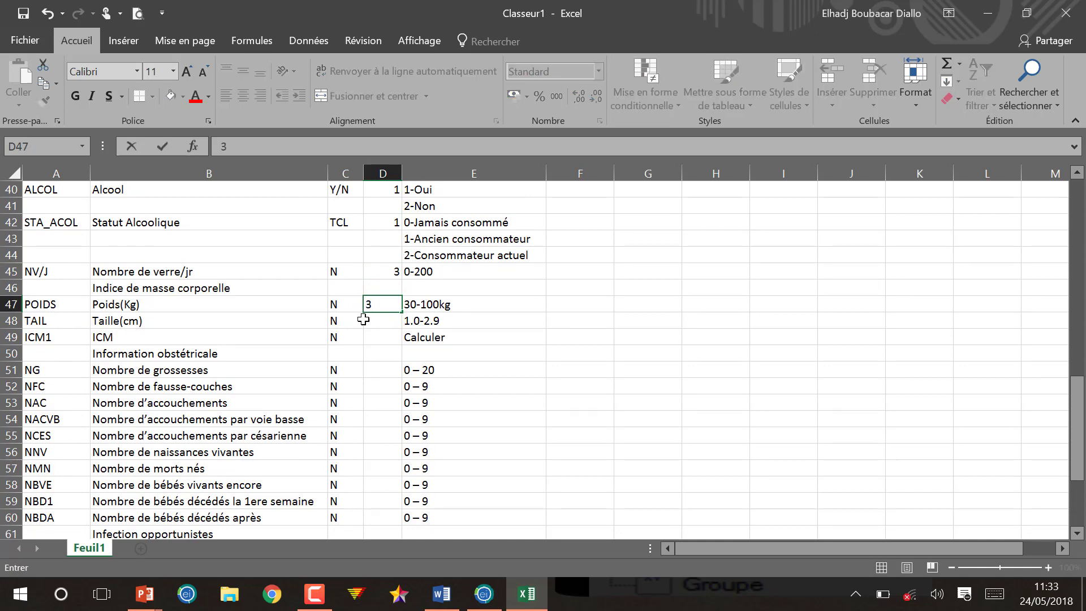
# Step: Enter the size 2 for NG in D51, and 1 for NFC in D52, filled down to NBDA in D60
pyautogui.scroll(-1, 399, 323)
pyautogui.click(393, 322)
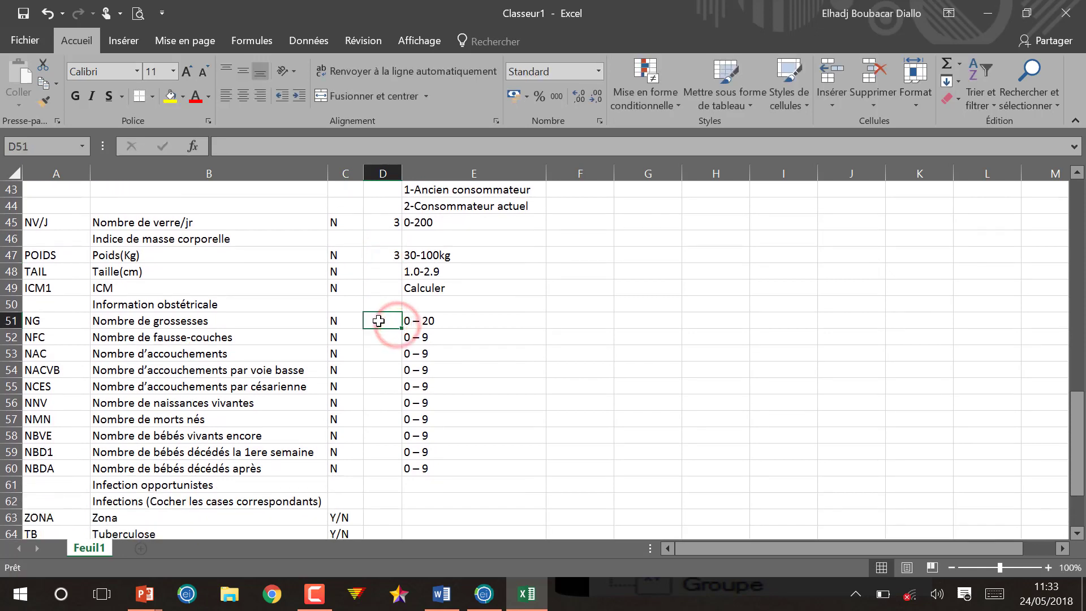
pyautogui.write('2')
pyautogui.click(382, 337)
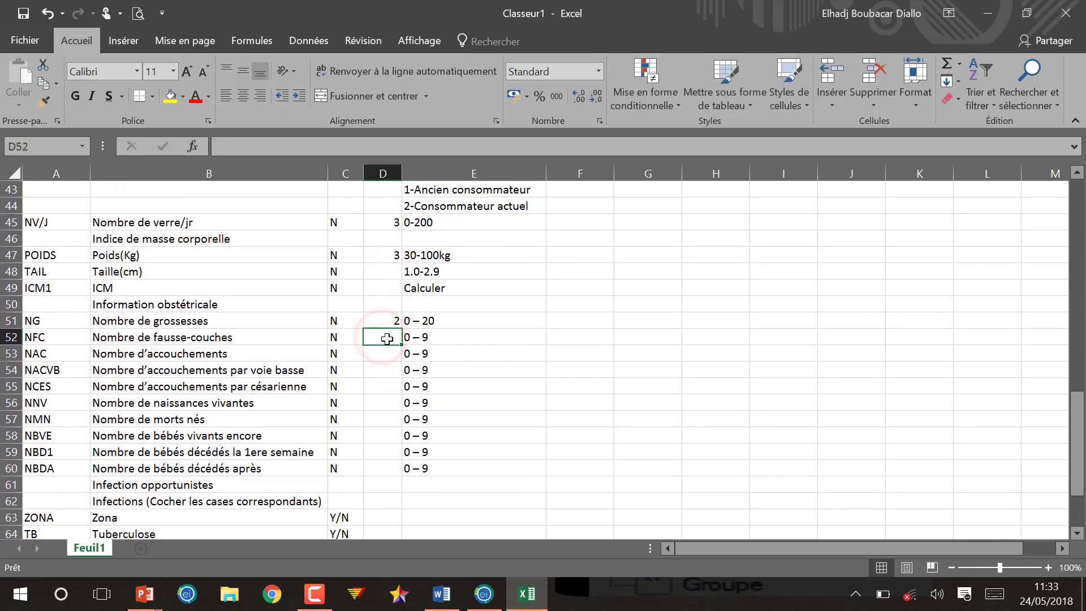
pyautogui.write('1')
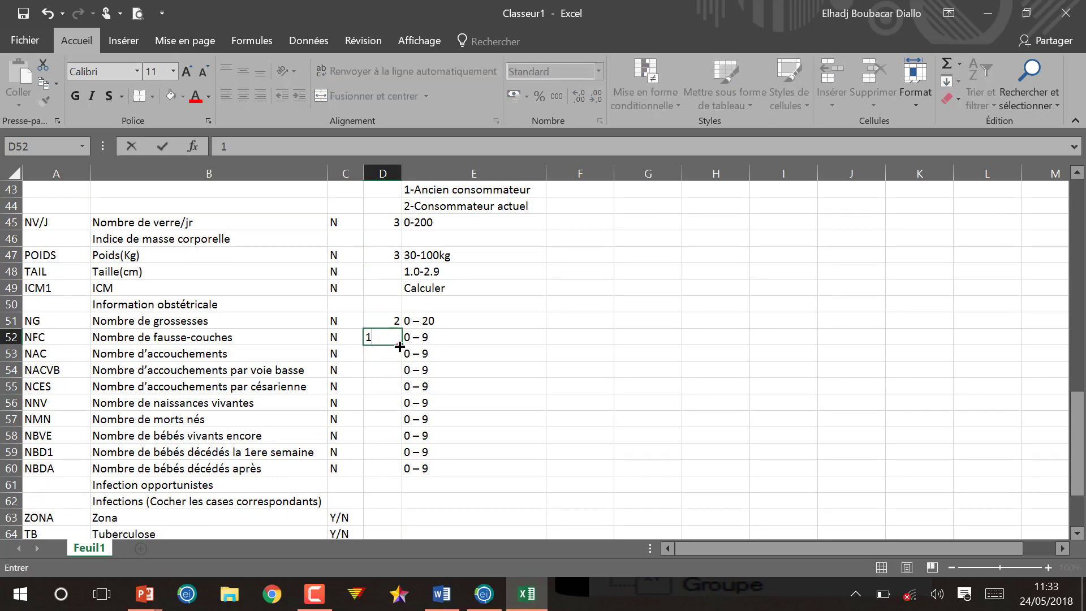
pyautogui.moveTo(400, 346); pyautogui.dragTo(393, 472)
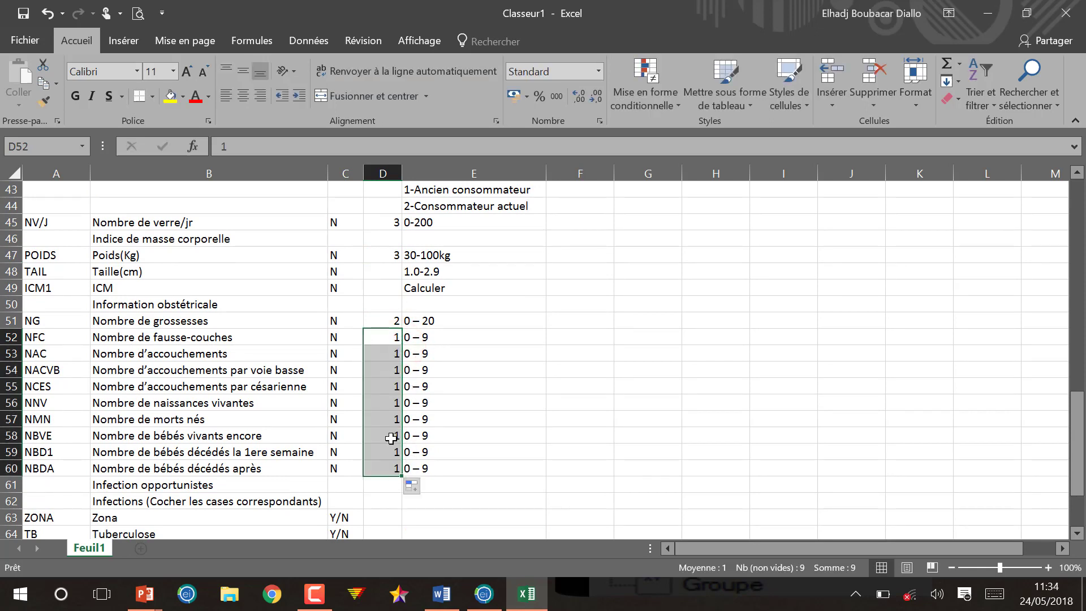
# Step: Enter the size 1 for ZONA in D63 and fill it down to OTRE in D67
pyautogui.scroll(-1, 391, 438)
pyautogui.click(375, 467)
pyautogui.write('1')
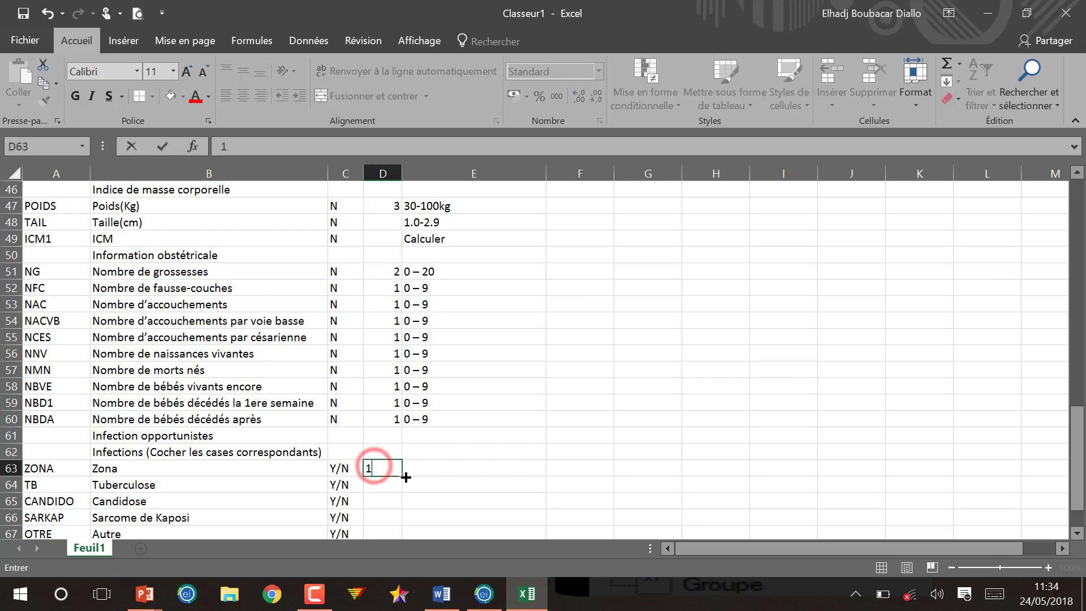
pyautogui.moveTo(402, 476)
pyautogui.mouseDown()
pyautogui.moveTo(402, 526)
pyautogui.moveTo(398, 496)
pyautogui.mouseUp()
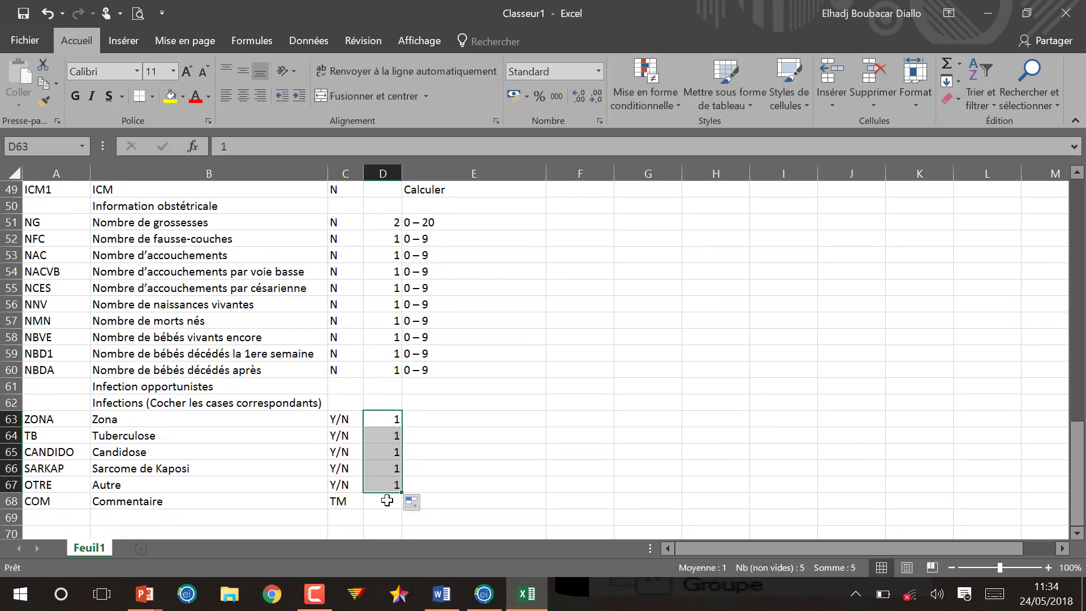
# Step: Enter the size 40 for COM in D68
pyautogui.click(387, 500)
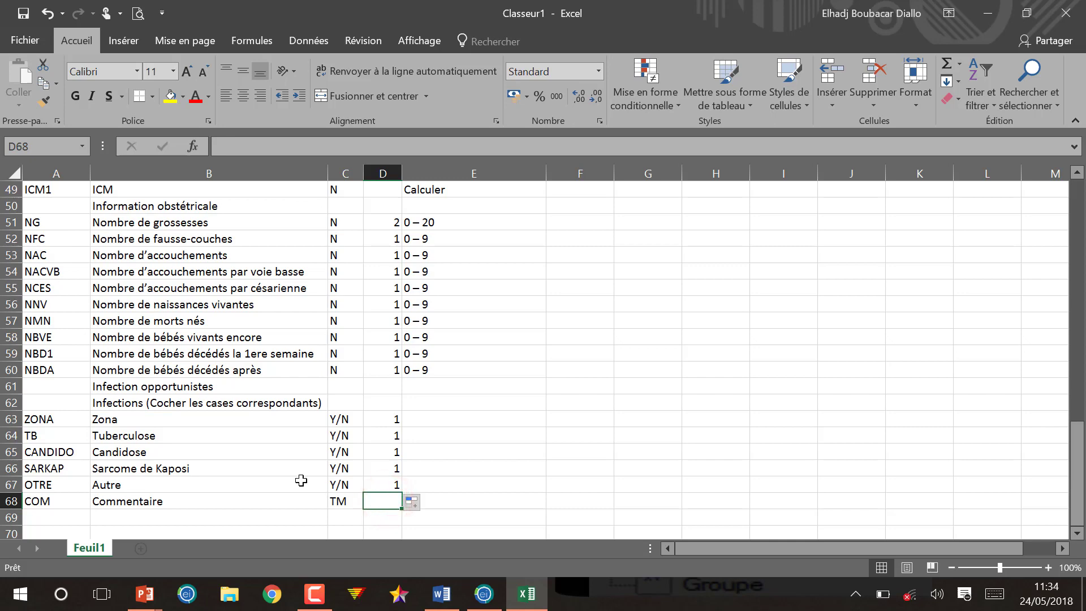
pyautogui.write('40')
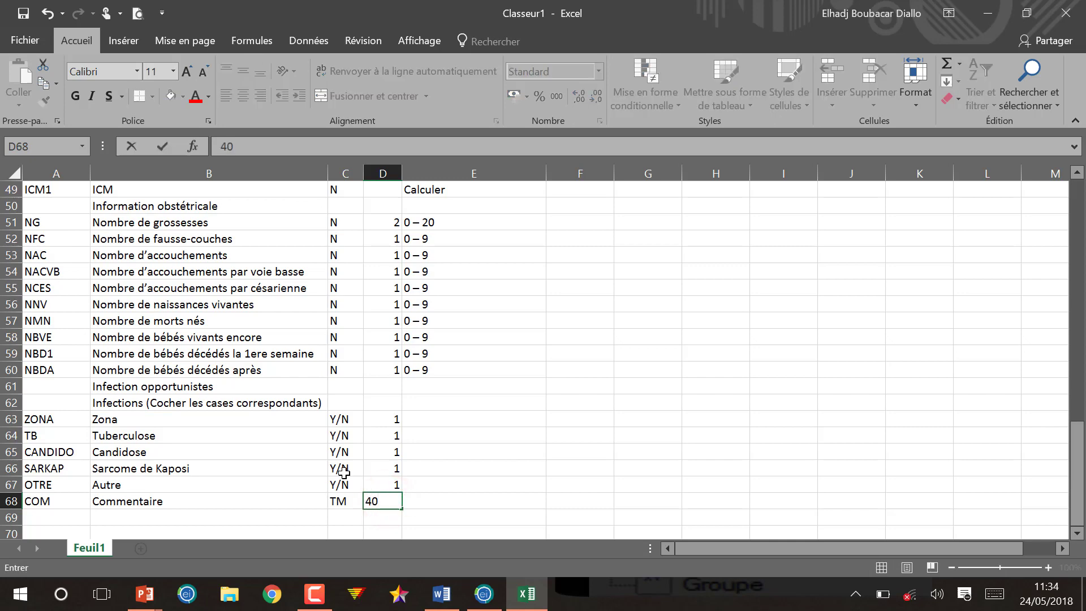
pyautogui.click(477, 347)
# Step: Copy the whole NOM and DEFINITION columns and paste them into a new Bloc-notes document
pyautogui.scroll(3, 473, 337)
pyautogui.scroll(13, 469, 331)
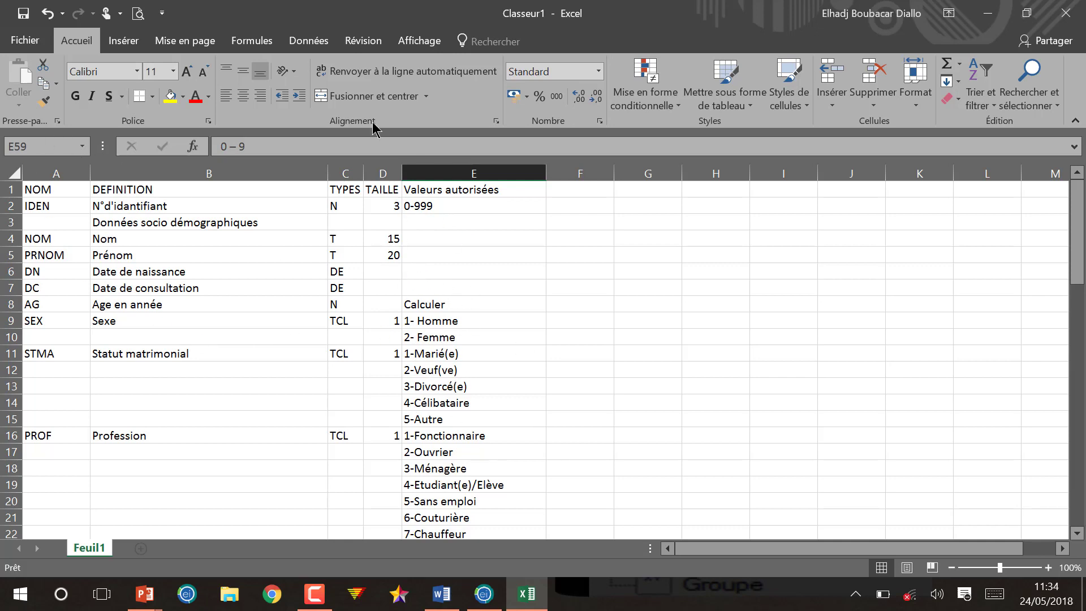
pyautogui.click(56, 165)
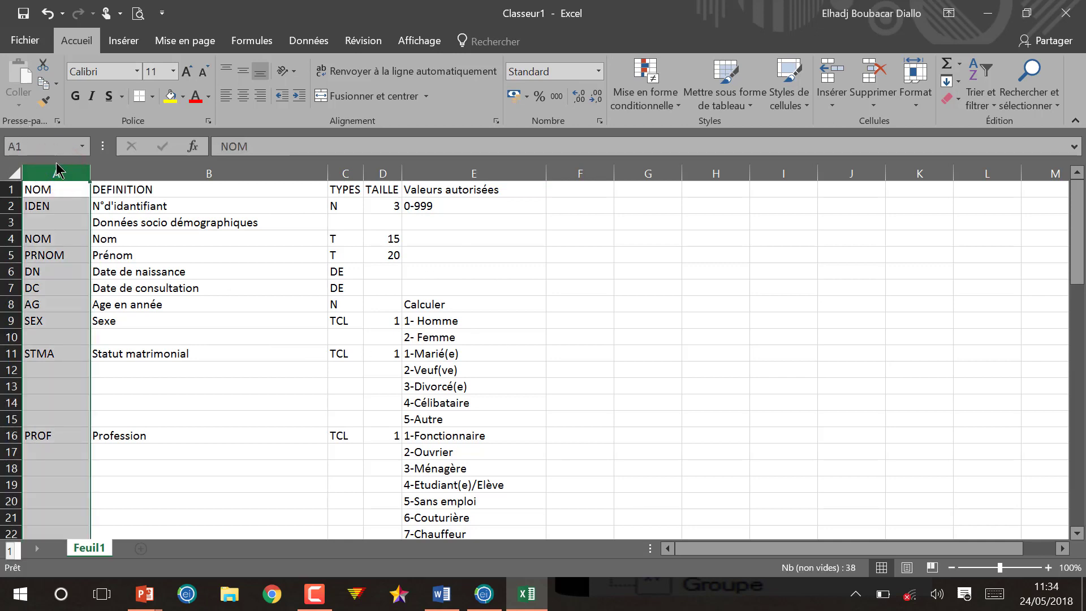
pyautogui.hotkey('shift', 'Right')
pyautogui.hotkey('ctrl', 'c')
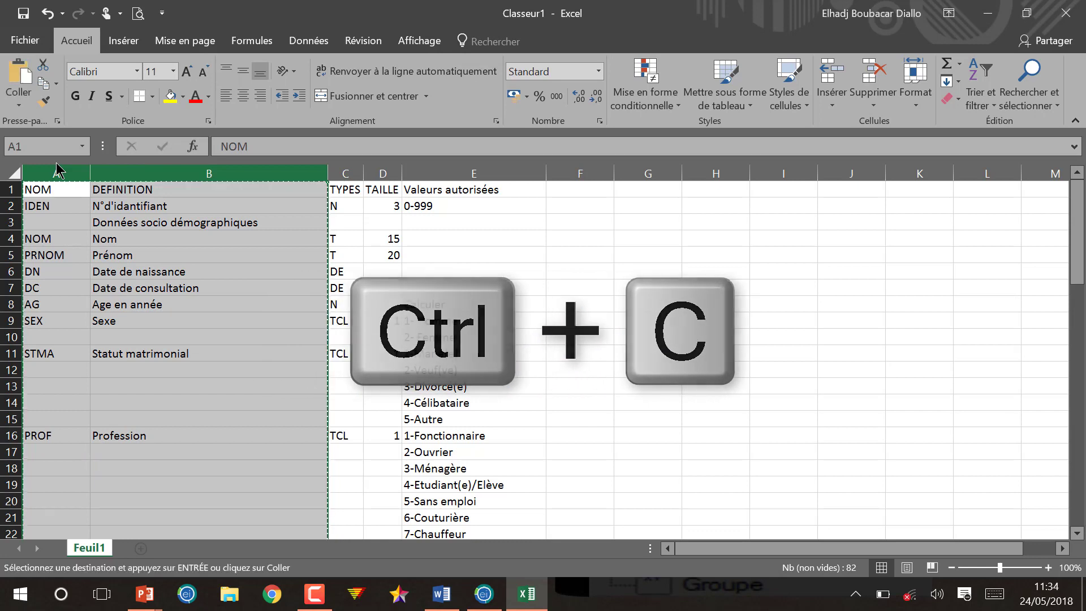
pyautogui.click(62, 594)
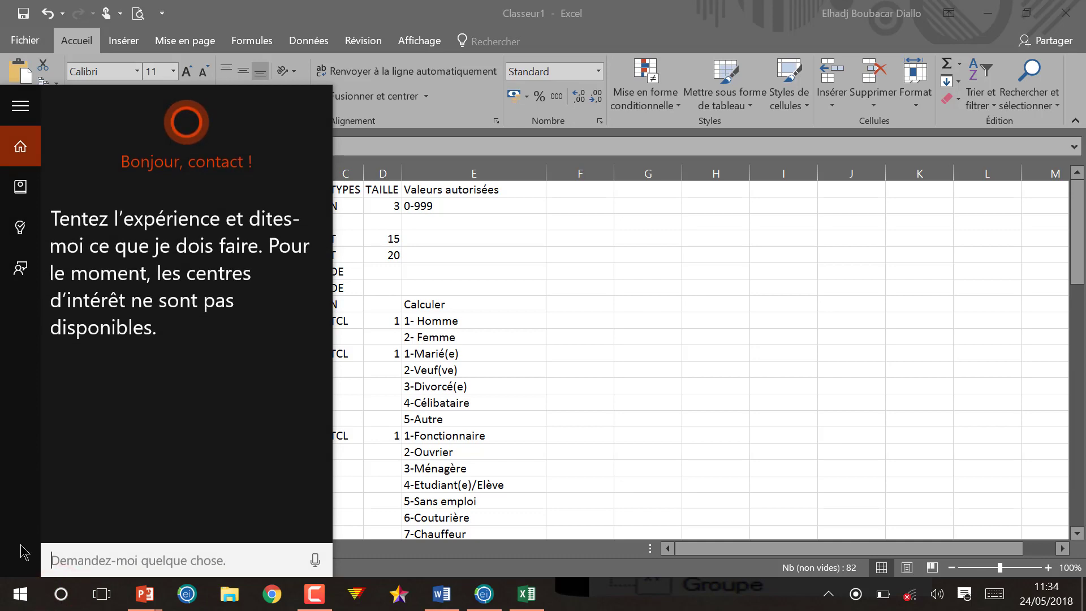
pyautogui.write('BLOC')
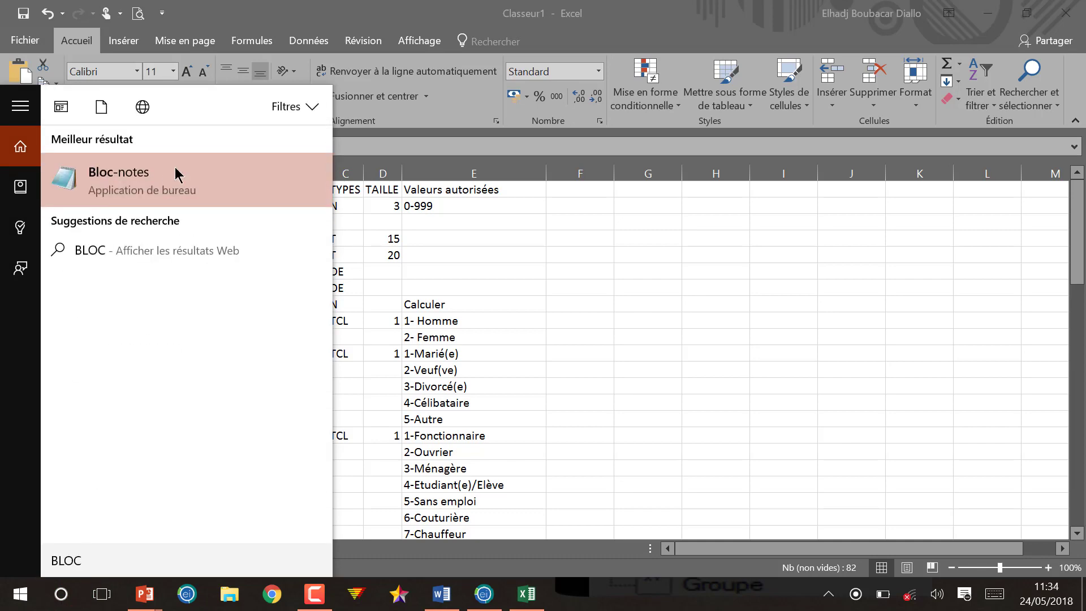
pyautogui.click(159, 179)
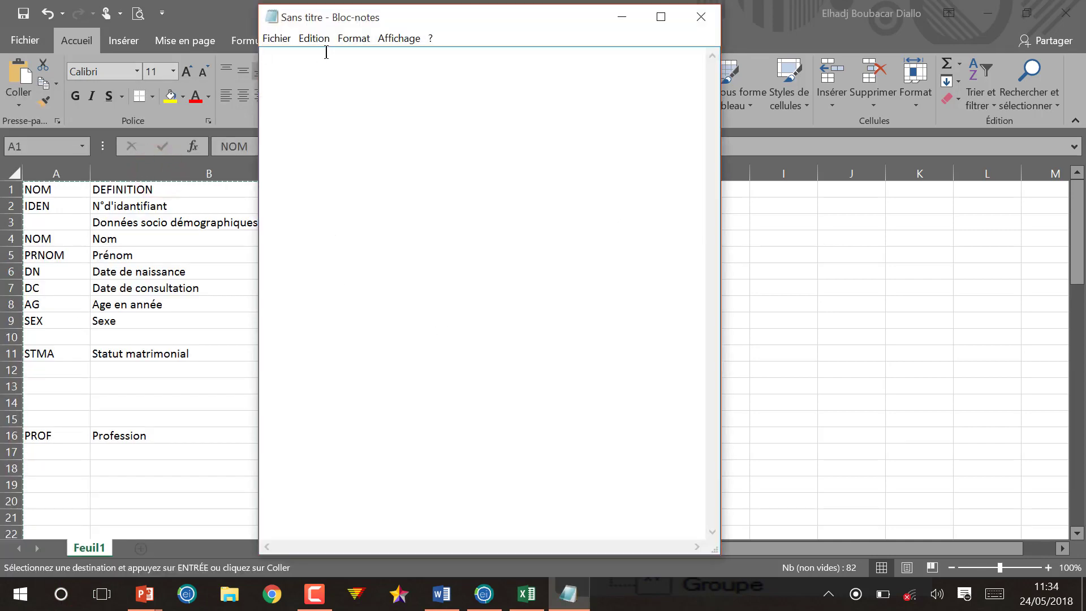
pyautogui.hotkey('ctrl', 'v')
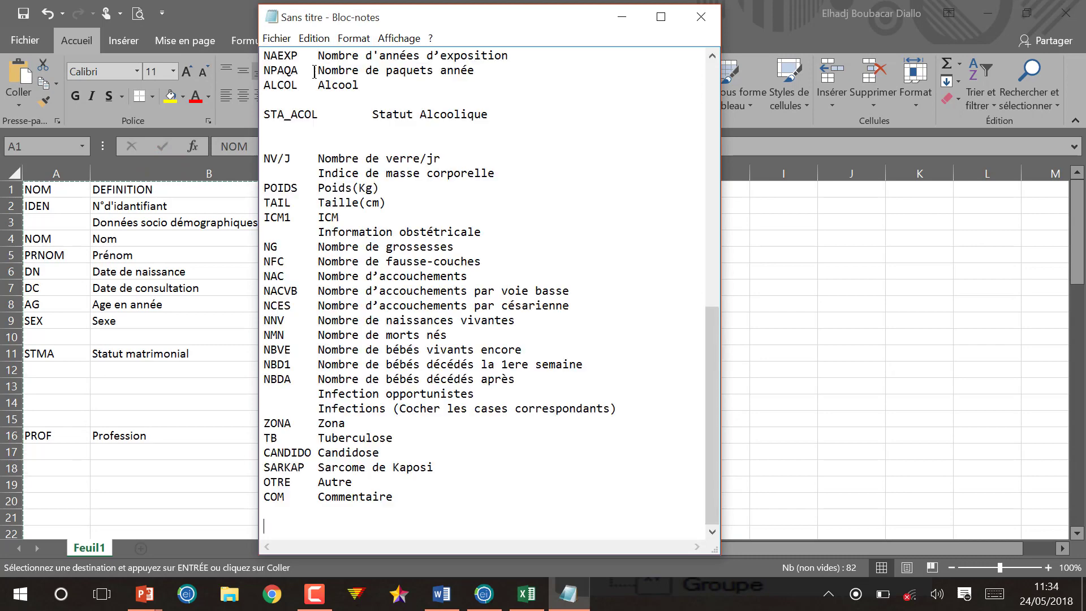
# Step: Delete the "NOM DEFINITION" heading line from the pasted text and minimize the Bloc-notes window
pyautogui.moveTo(457, 17); pyautogui.dragTo(799, 7)
pyautogui.scroll(12, 742, 119)
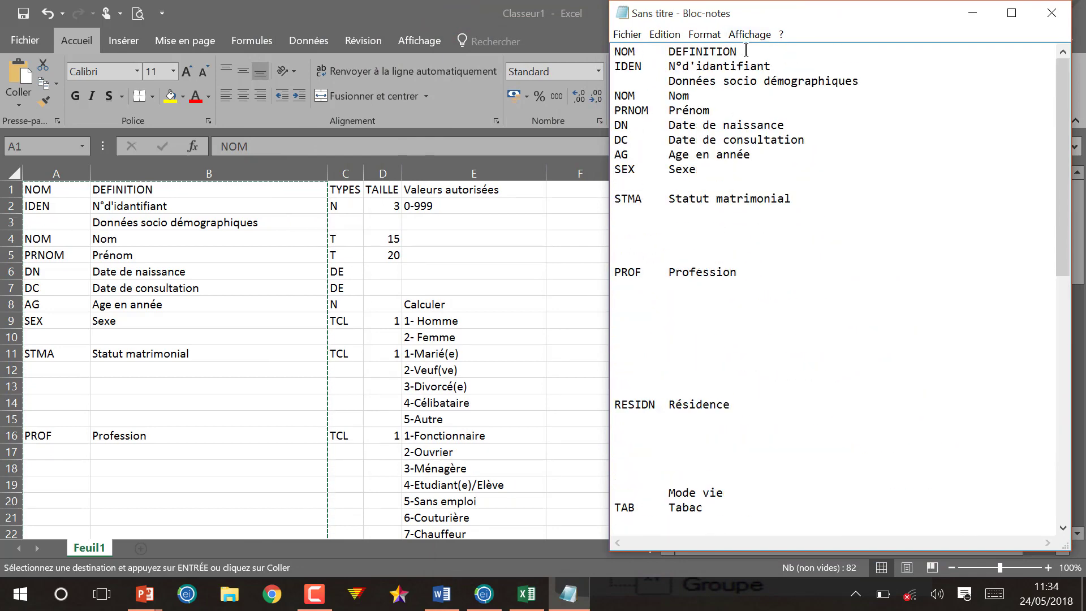
pyautogui.moveTo(744, 51); pyautogui.dragTo(603, 51)
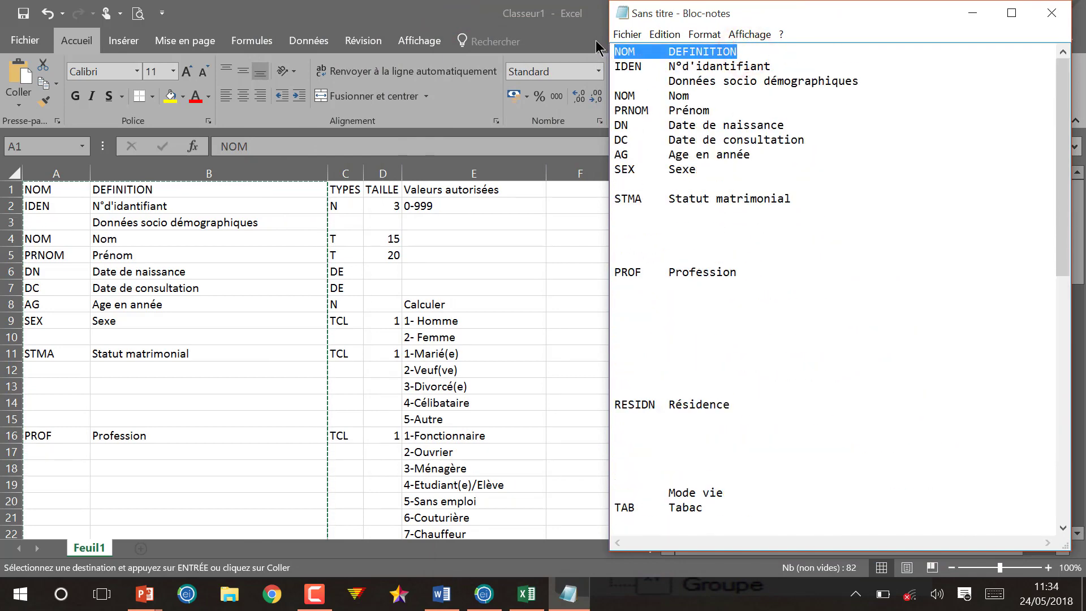
pyautogui.press('Delete')
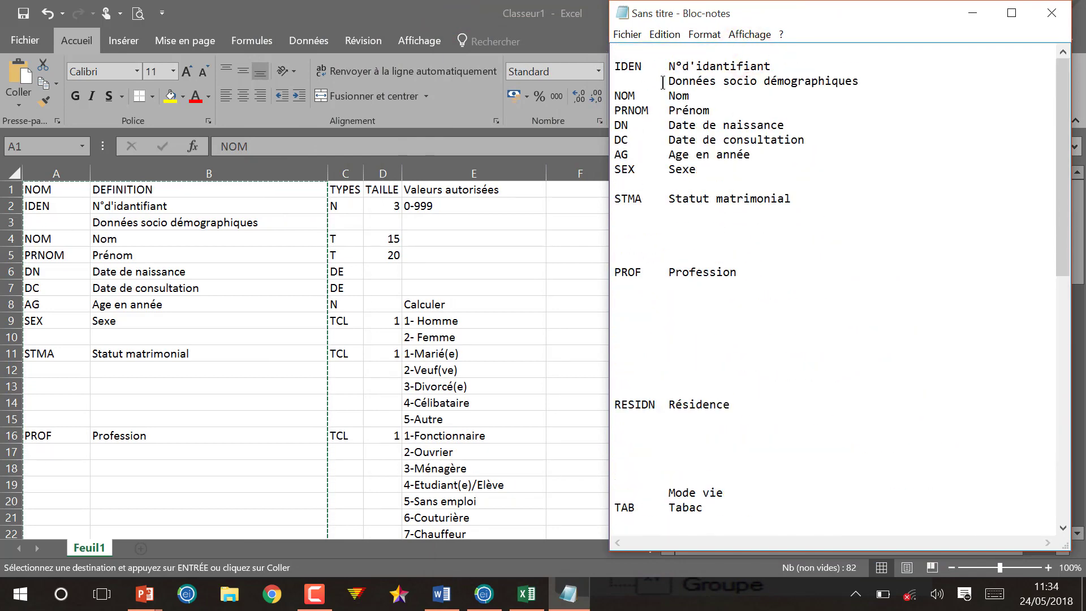
pyautogui.click(963, 15)
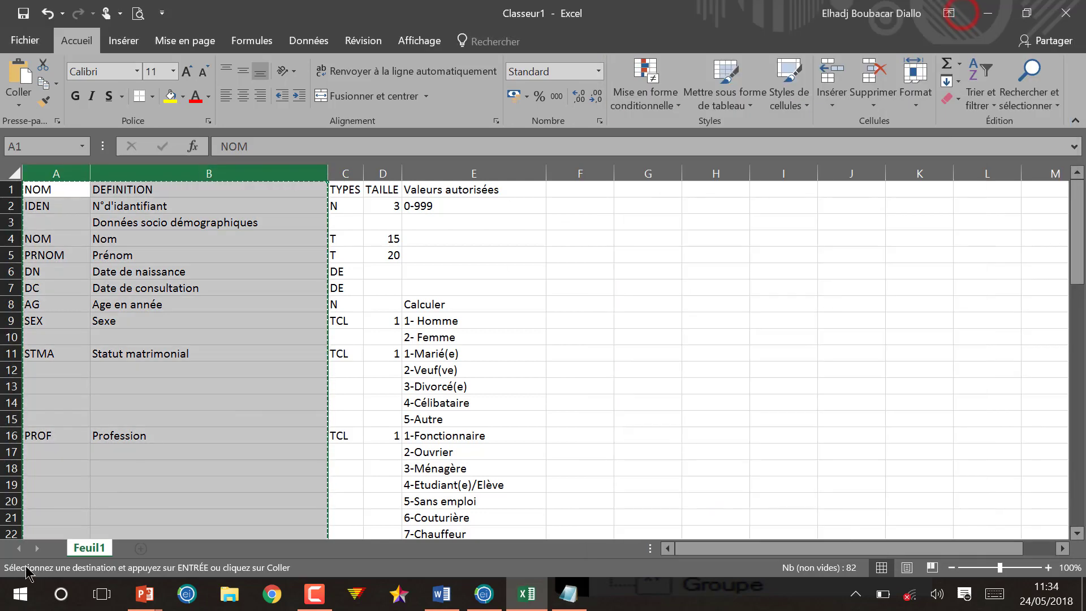
# Step: Open a second, empty Bloc-notes window and move it beside the worksheet's filled columns
pyautogui.click(58, 594)
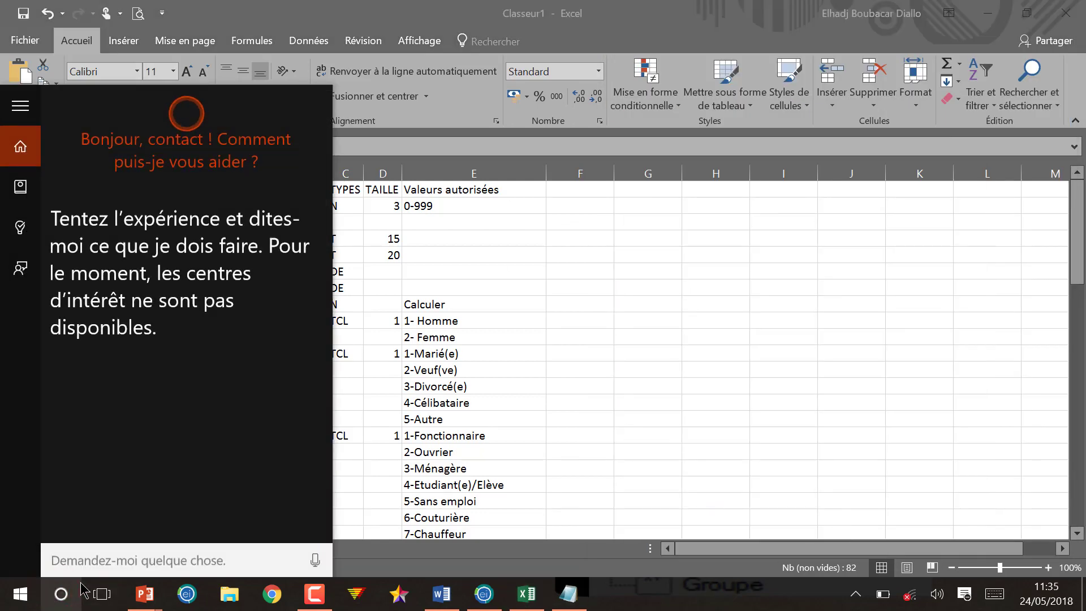
pyautogui.write('BLO')
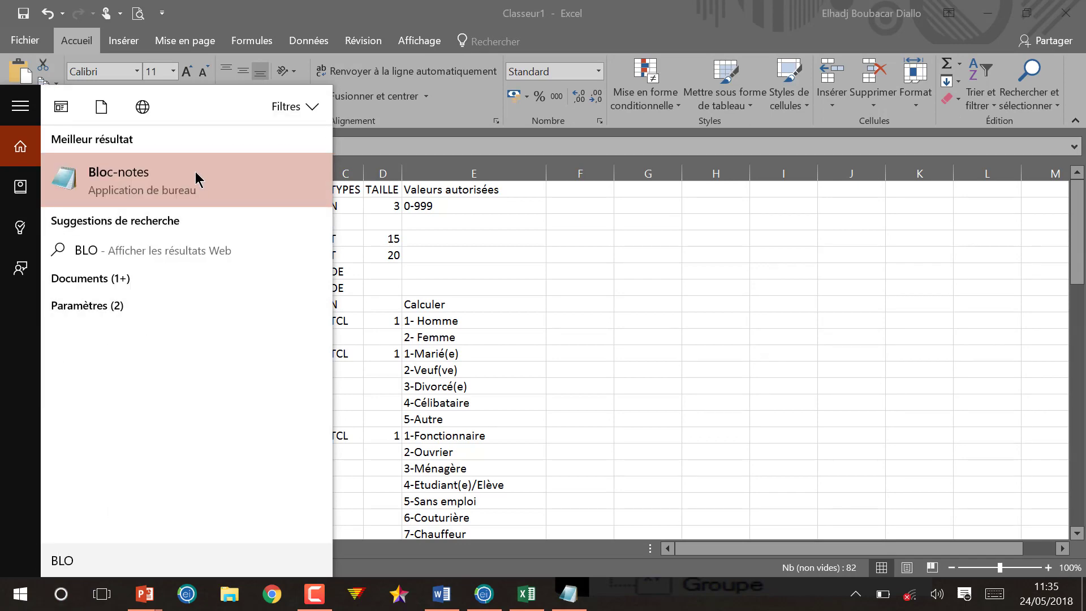
pyautogui.click(195, 173)
pyautogui.moveTo(469, 21); pyautogui.dragTo(839, 15)
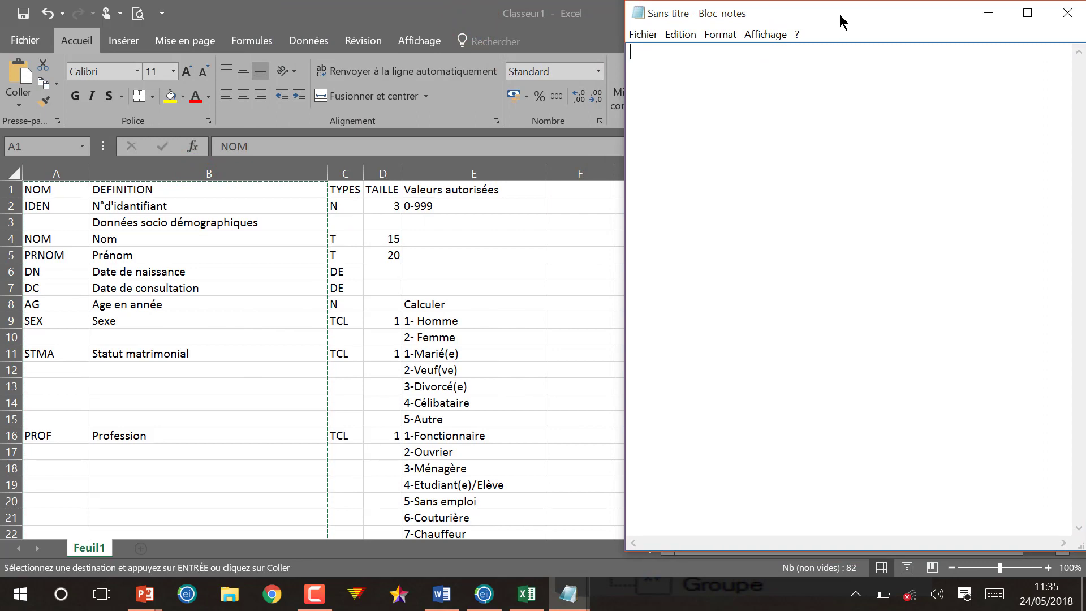
# Step: Copy the whole Valeurs autorisées column from Excel and paste it into the empty second Bloc-notes document
pyautogui.click(345, 173)
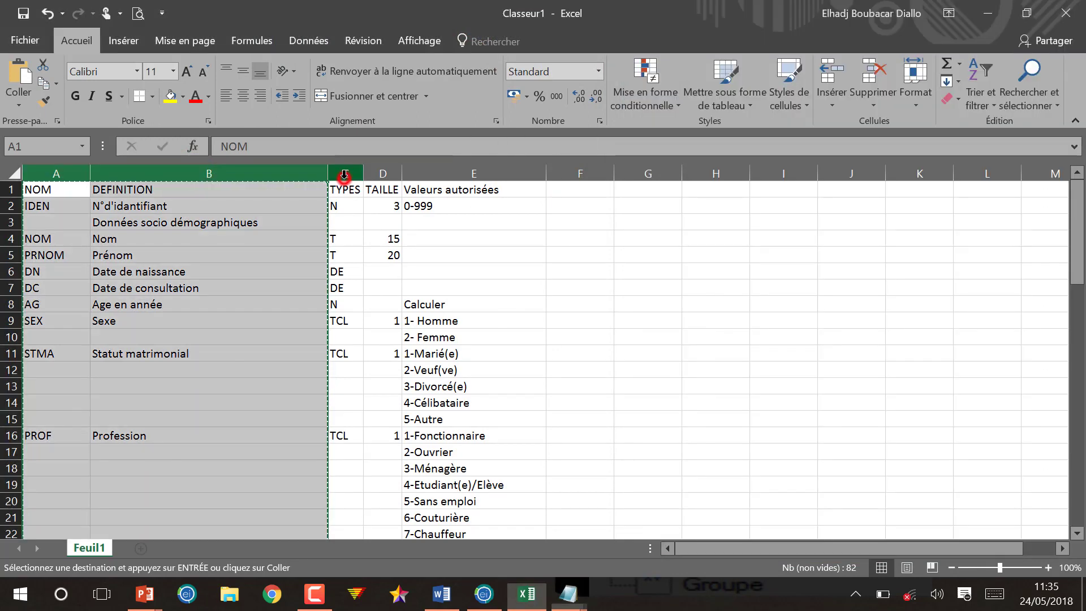
pyautogui.click(478, 172)
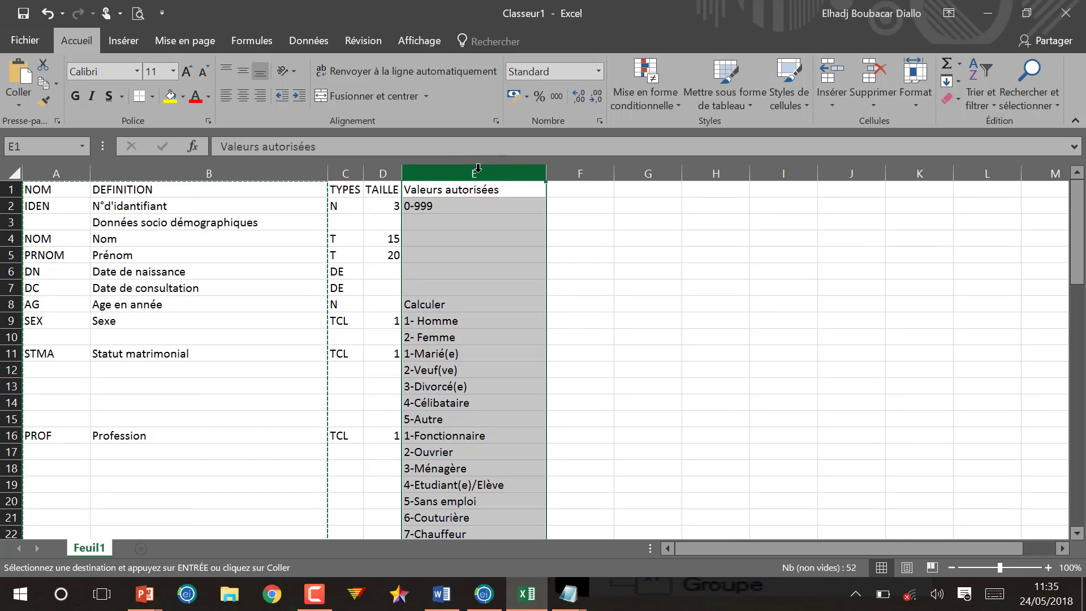
pyautogui.hotkey('ctrl', 'c')
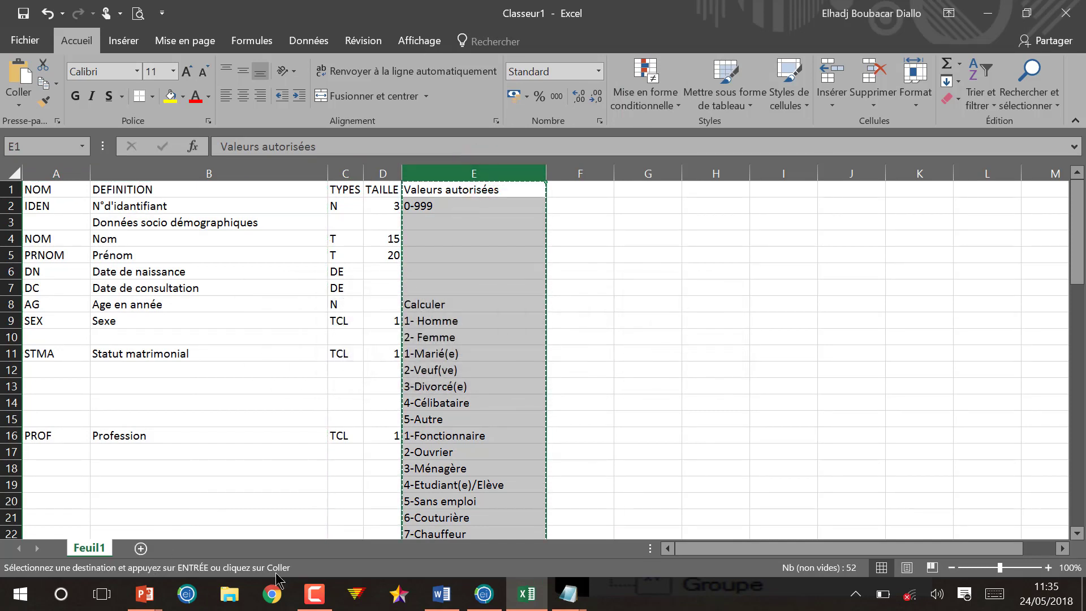
pyautogui.moveTo(563, 600)
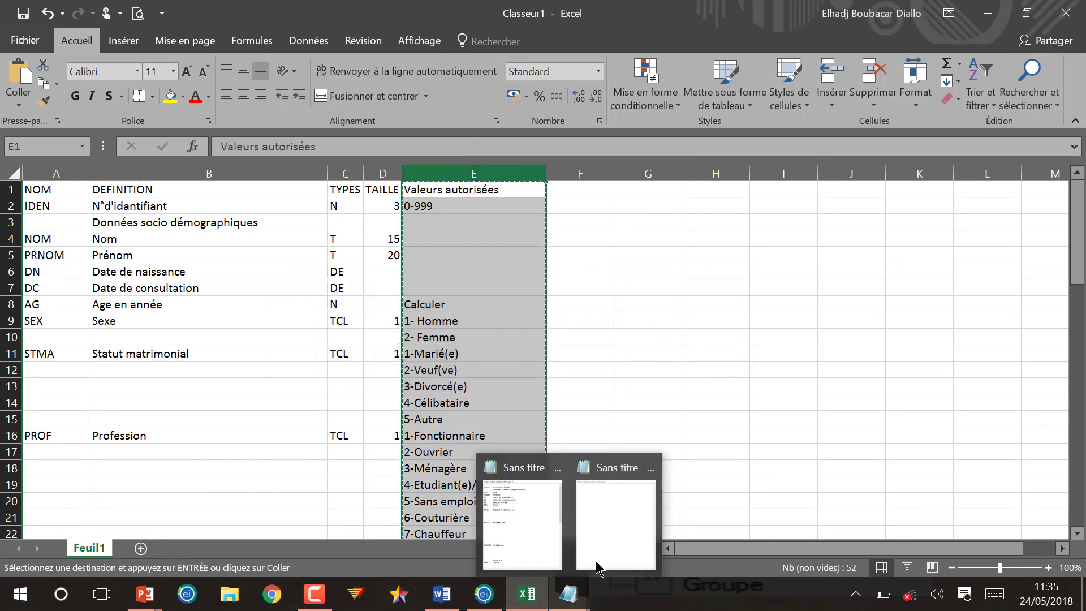
pyautogui.click(610, 546)
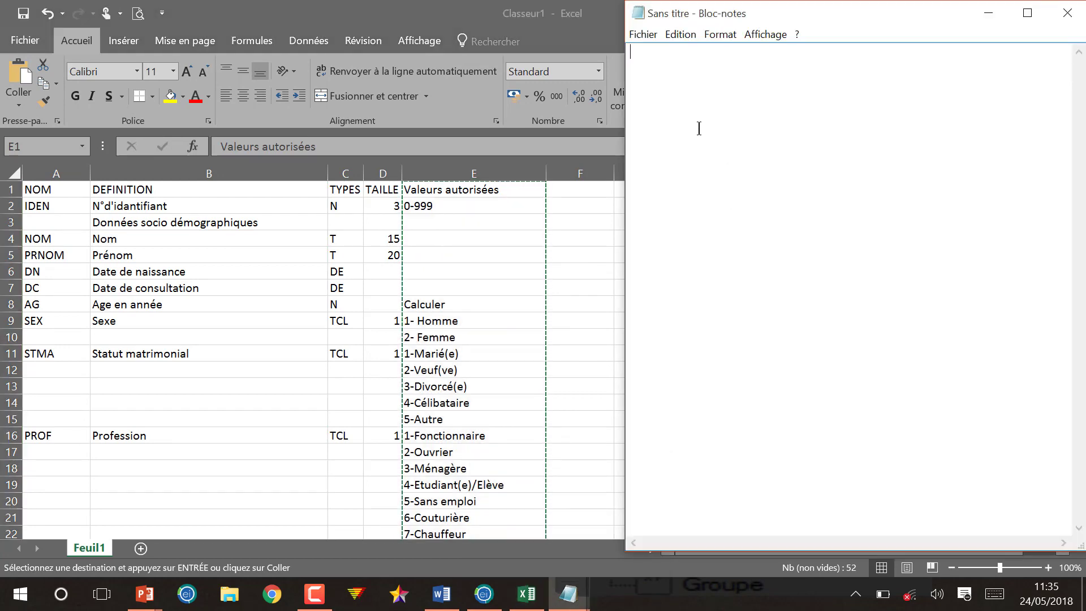
pyautogui.hotkey('ctrl', 'v')
pyautogui.scroll(12, 703, 184)
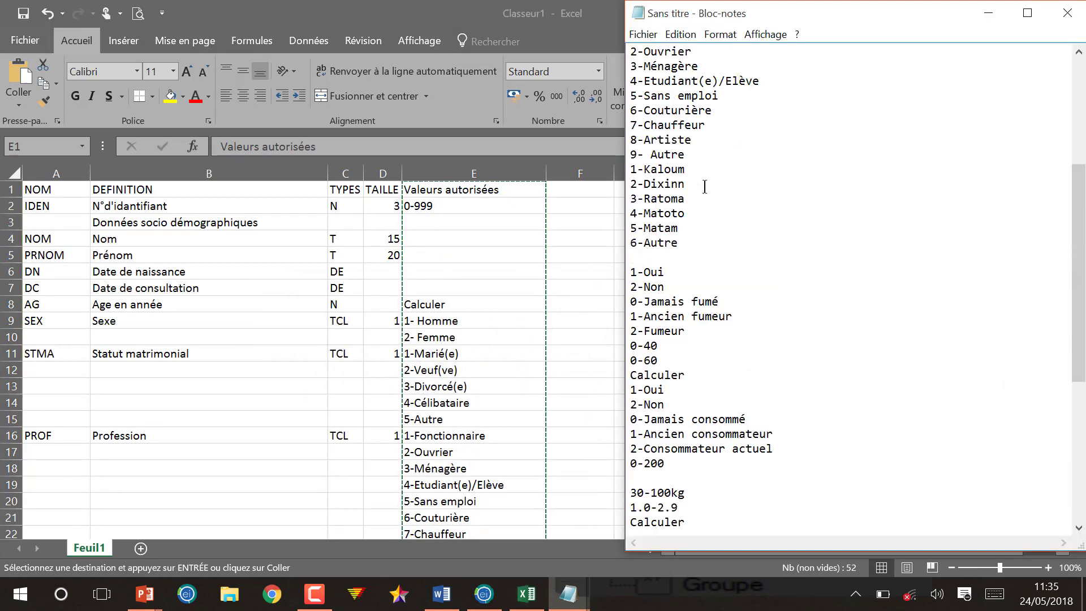
pyautogui.scroll(-3, 703, 184)
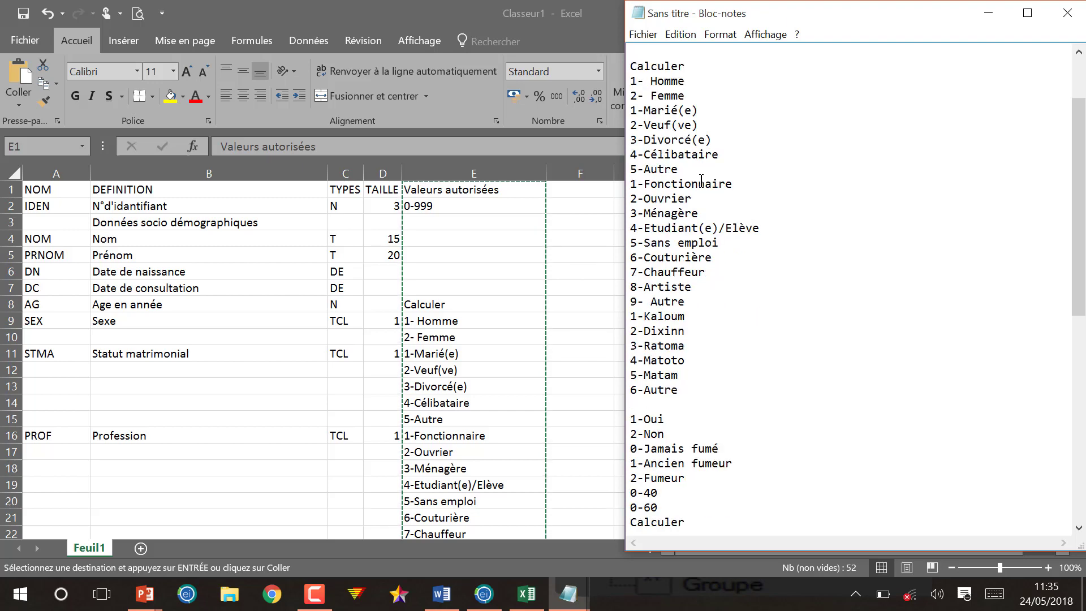
pyautogui.scroll(3, 710, 158)
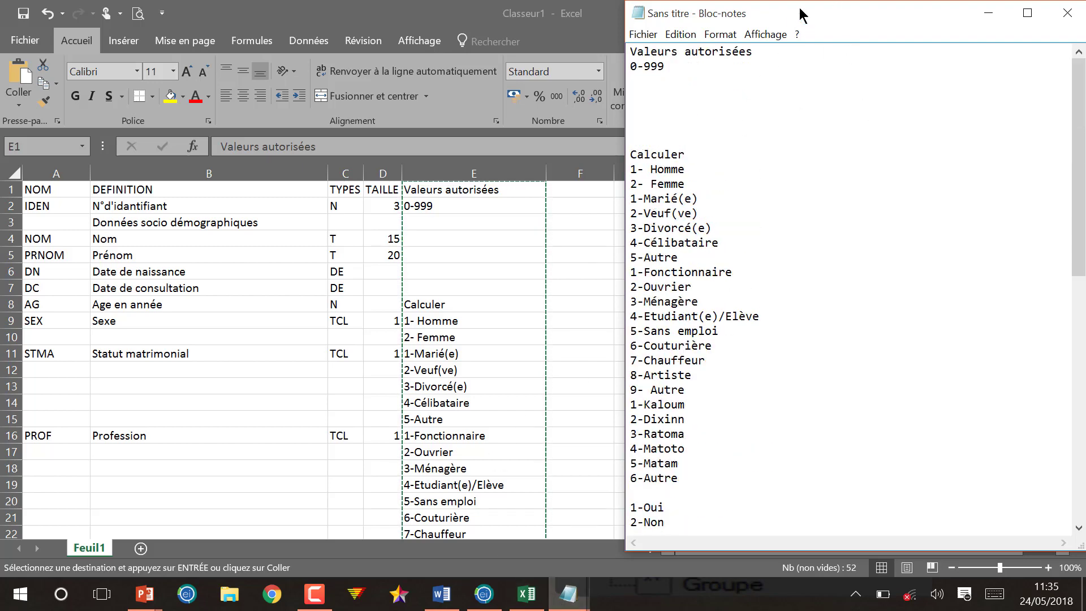
# Step: Arrange the two Bloc-notes windows side by side, with the allowed values next to the variable names and definitions
pyautogui.moveTo(777, 13); pyautogui.dragTo(465, 10)
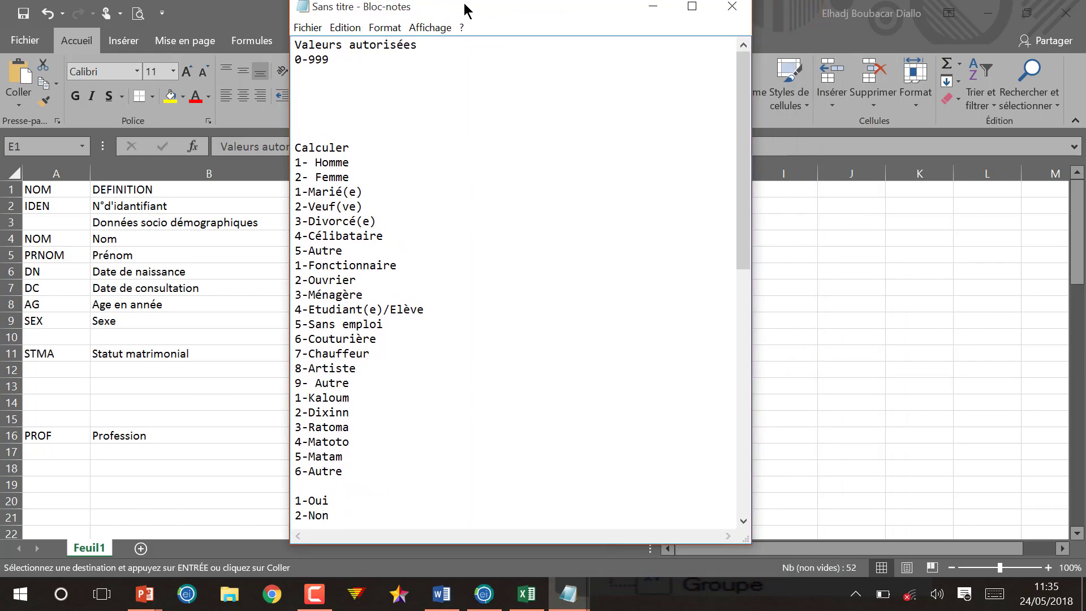
pyautogui.moveTo(465, 9); pyautogui.dragTo(542, 303)
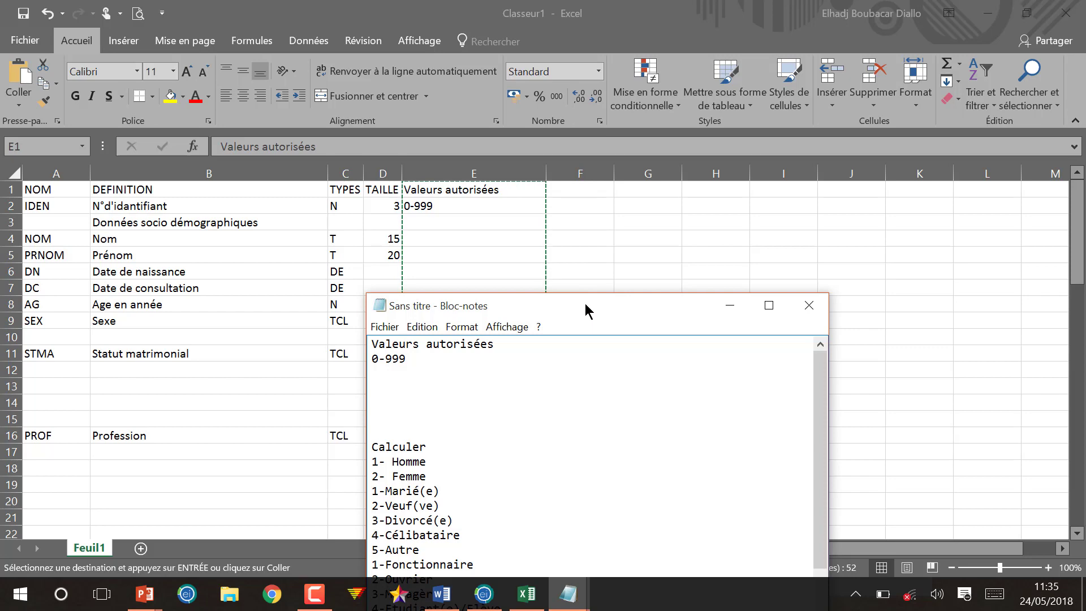
pyautogui.moveTo(585, 308); pyautogui.dragTo(463, 22)
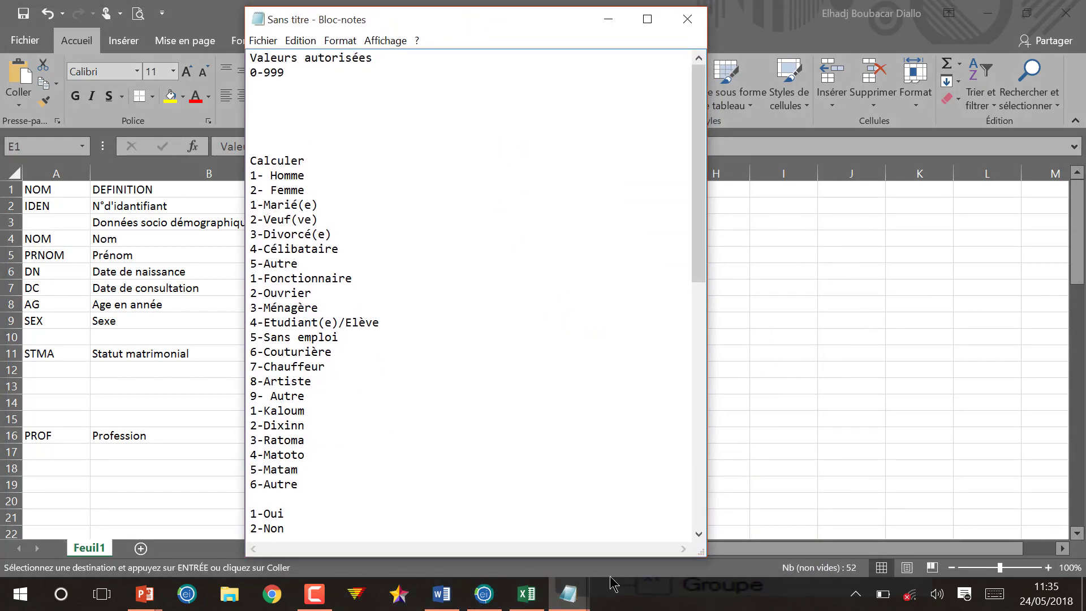
pyautogui.moveTo(583, 605)
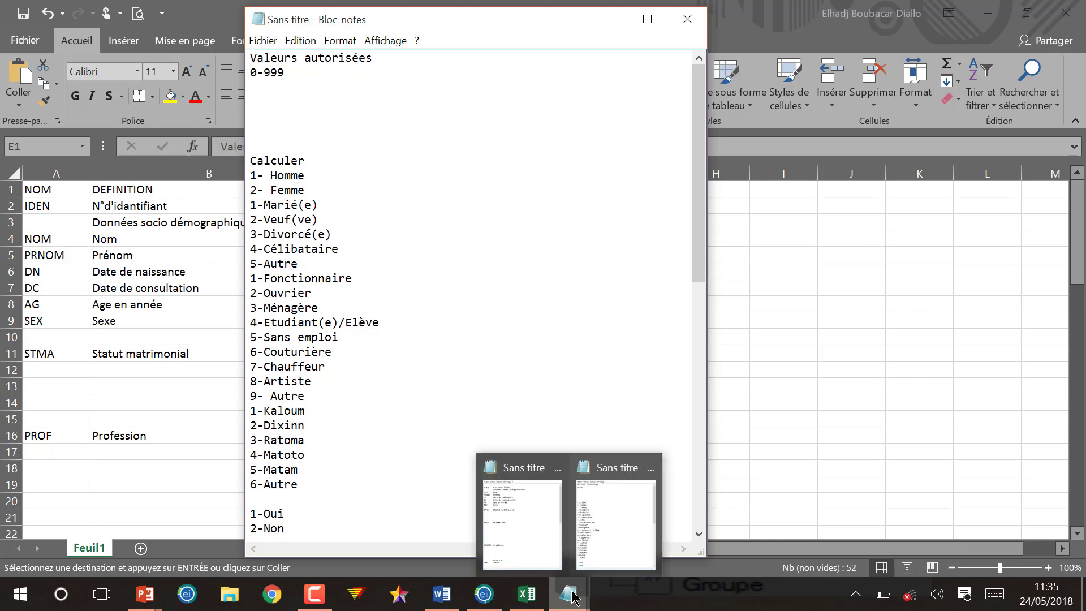
pyautogui.click(526, 525)
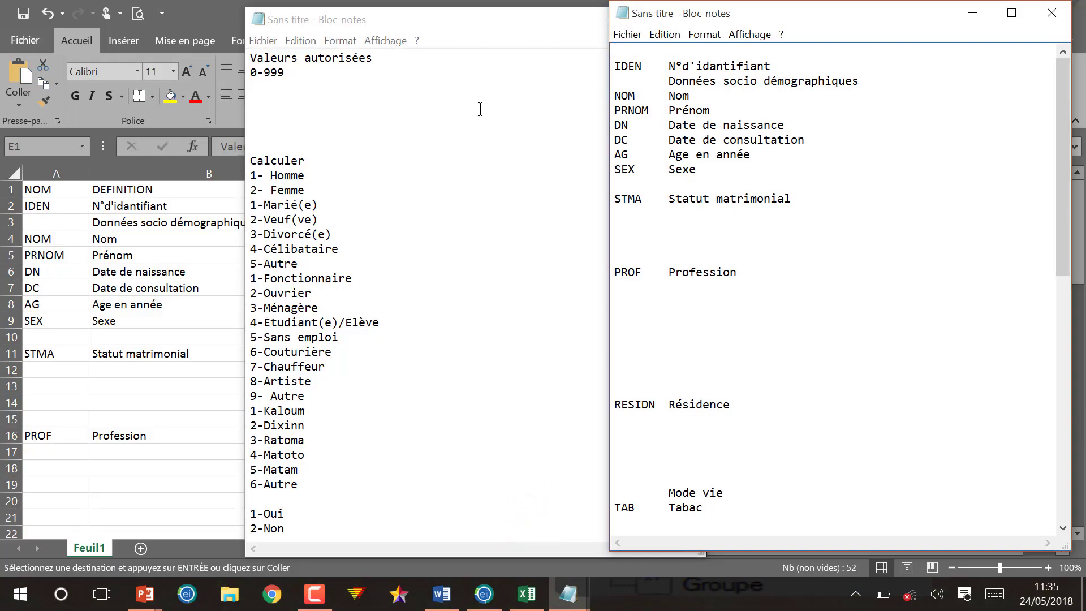